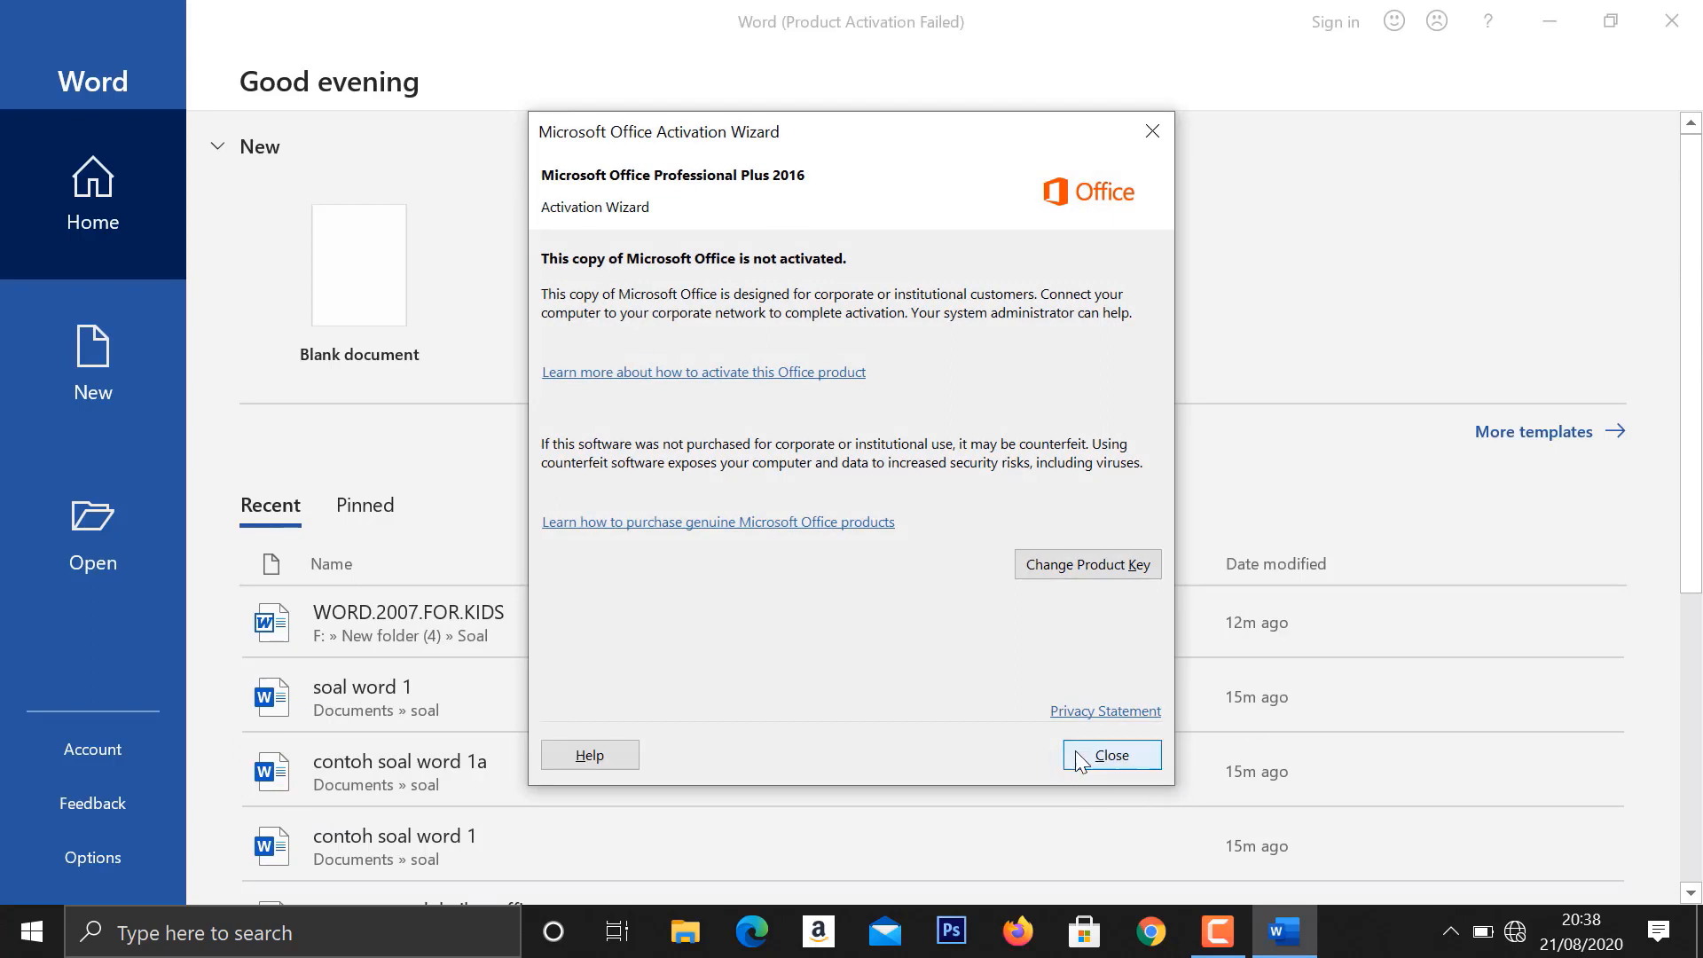
- Dismiss the activation wizard, then create a blank document containing the copied "Petunjuk Naskah" instructions
left_click(1075, 750)
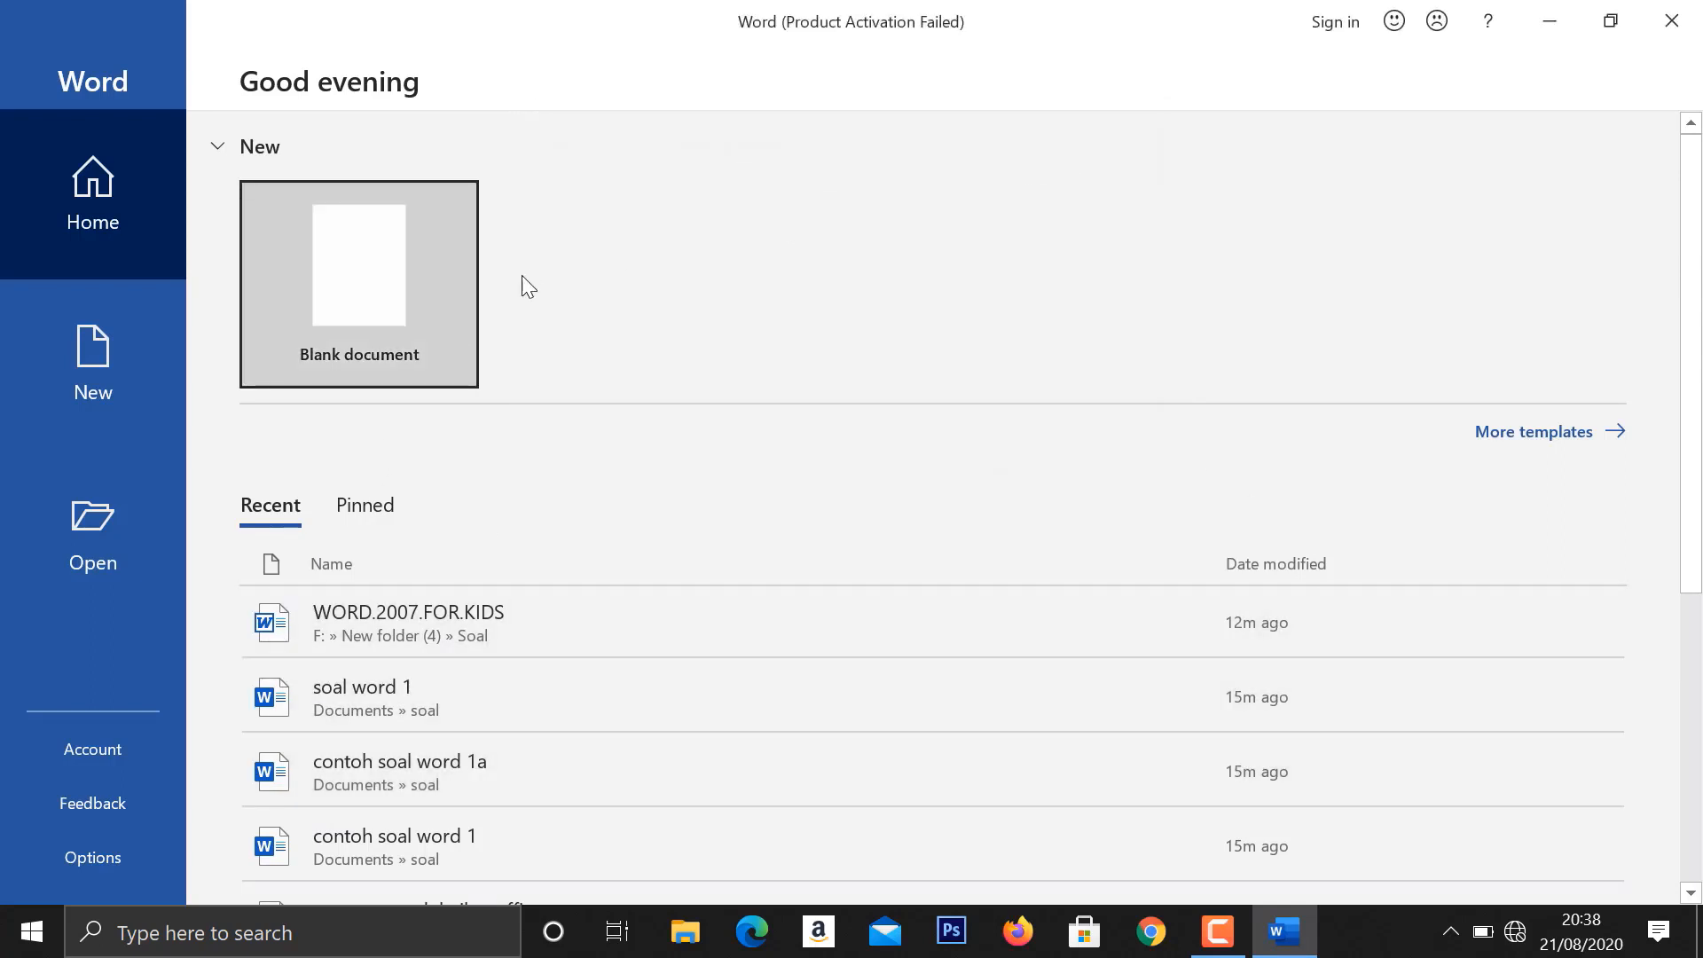
left_click(411, 330)
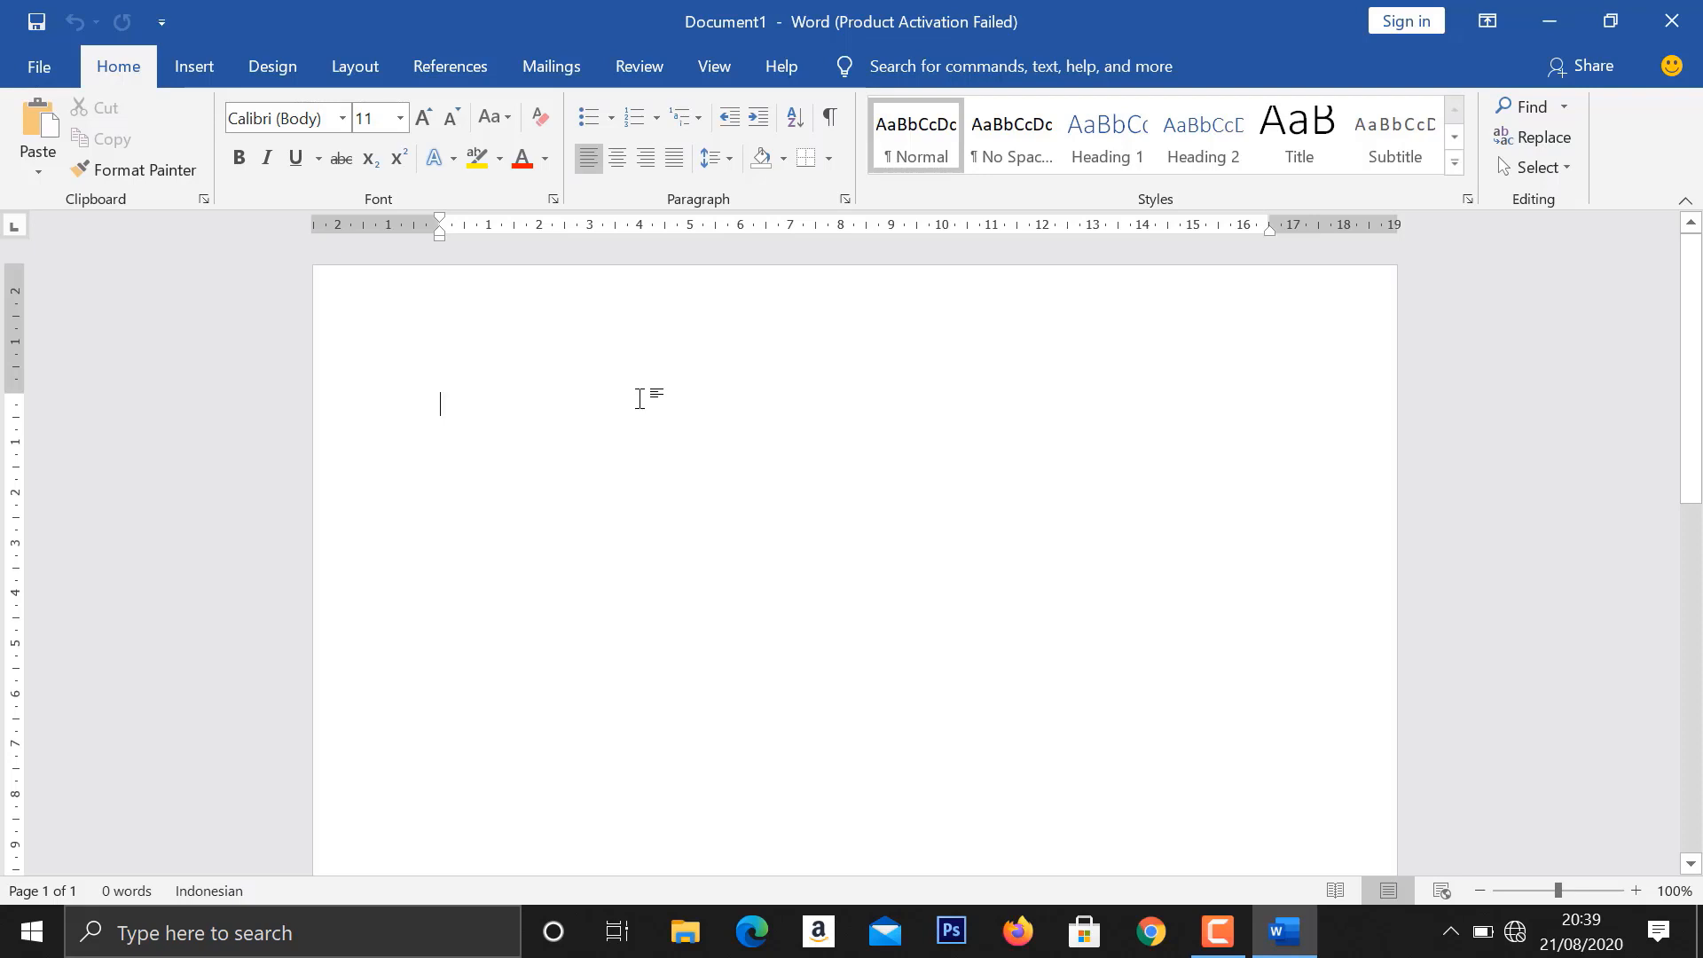
key("ctrl+v")
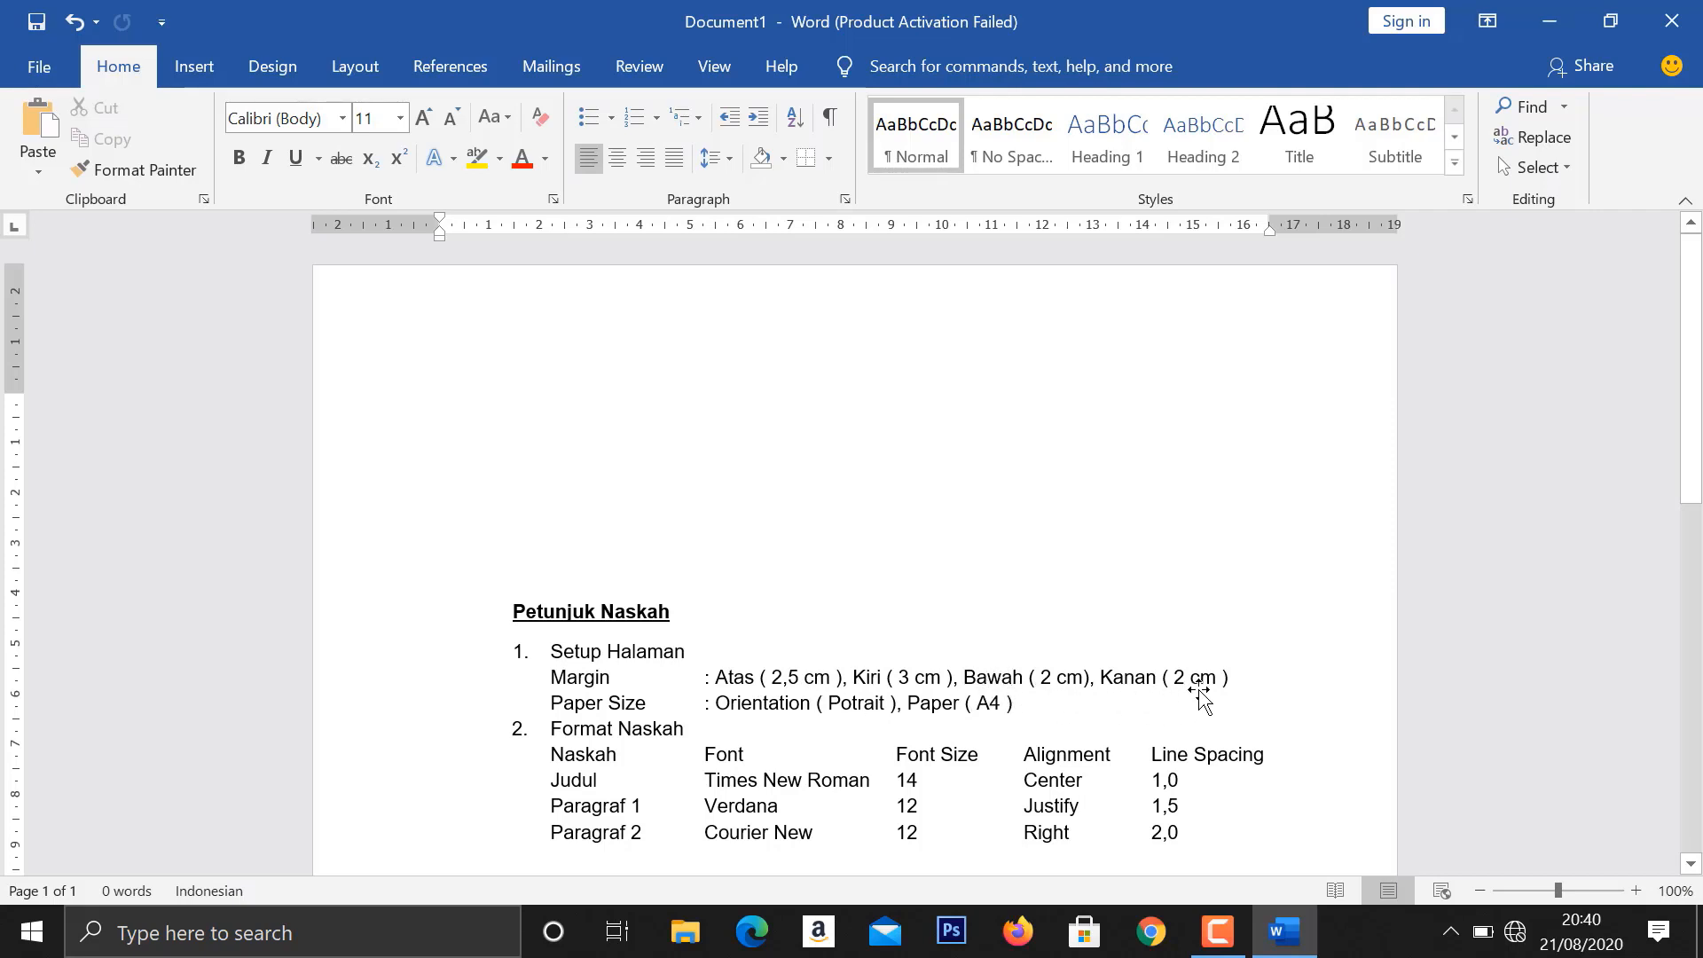
- In the custom page margins, set the top margin to 2,5 cm and the left margin to 3 cm
left_click(354, 60)
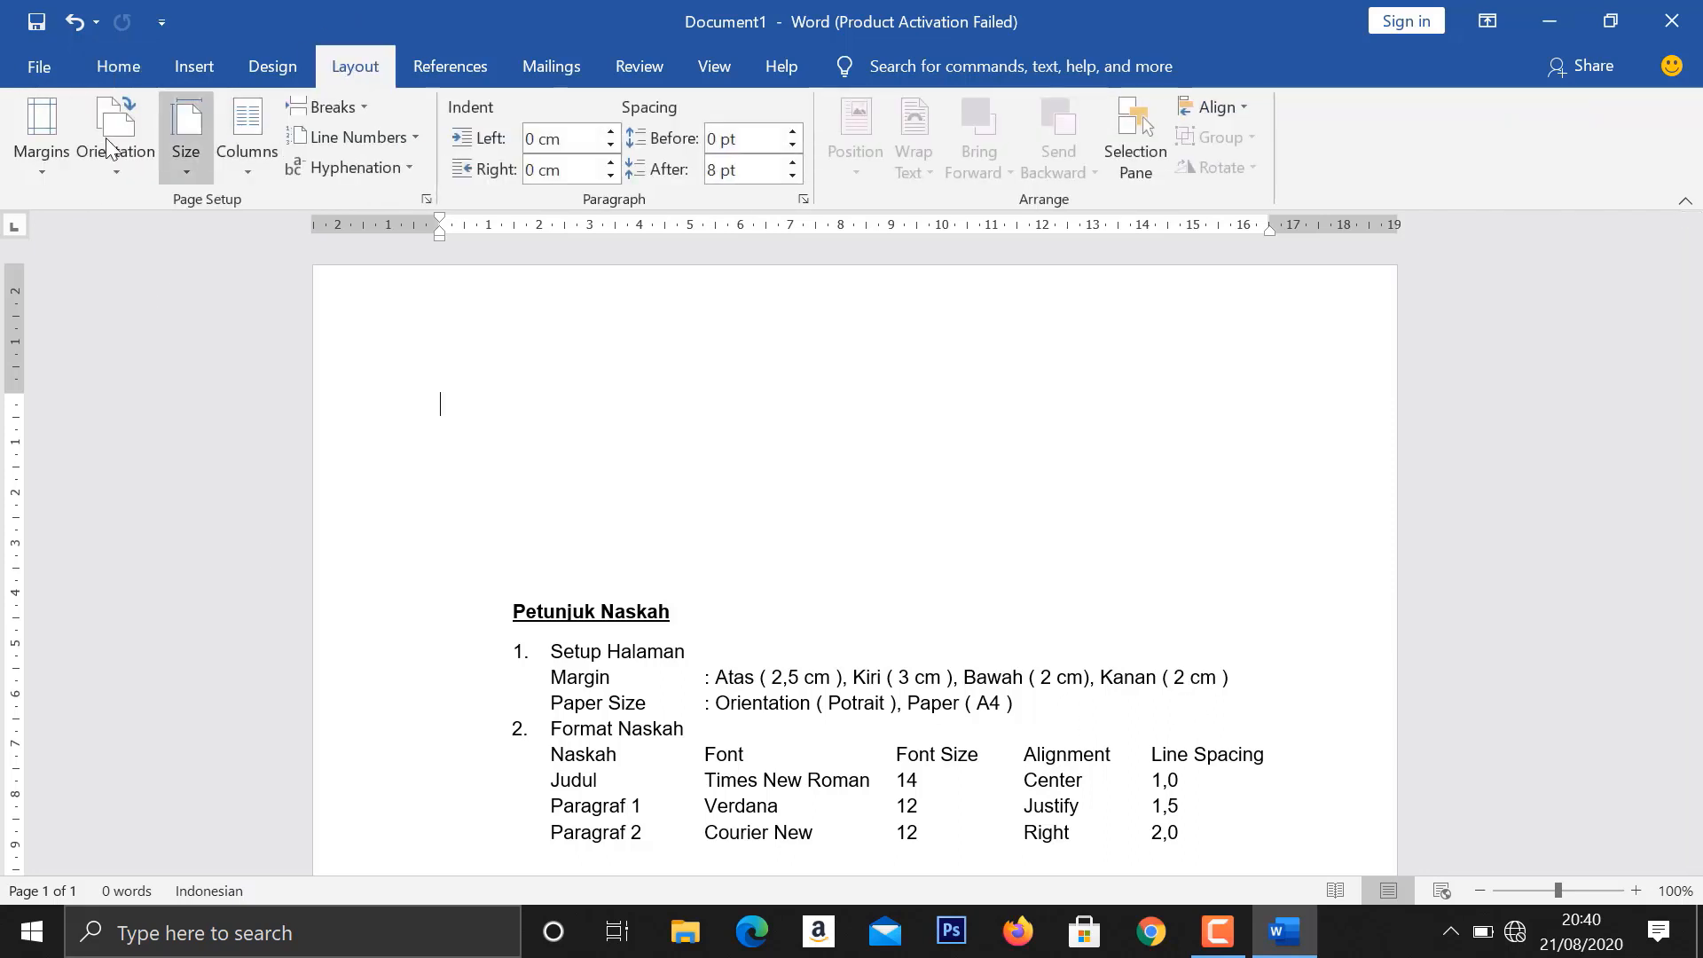
left_click(55, 167)
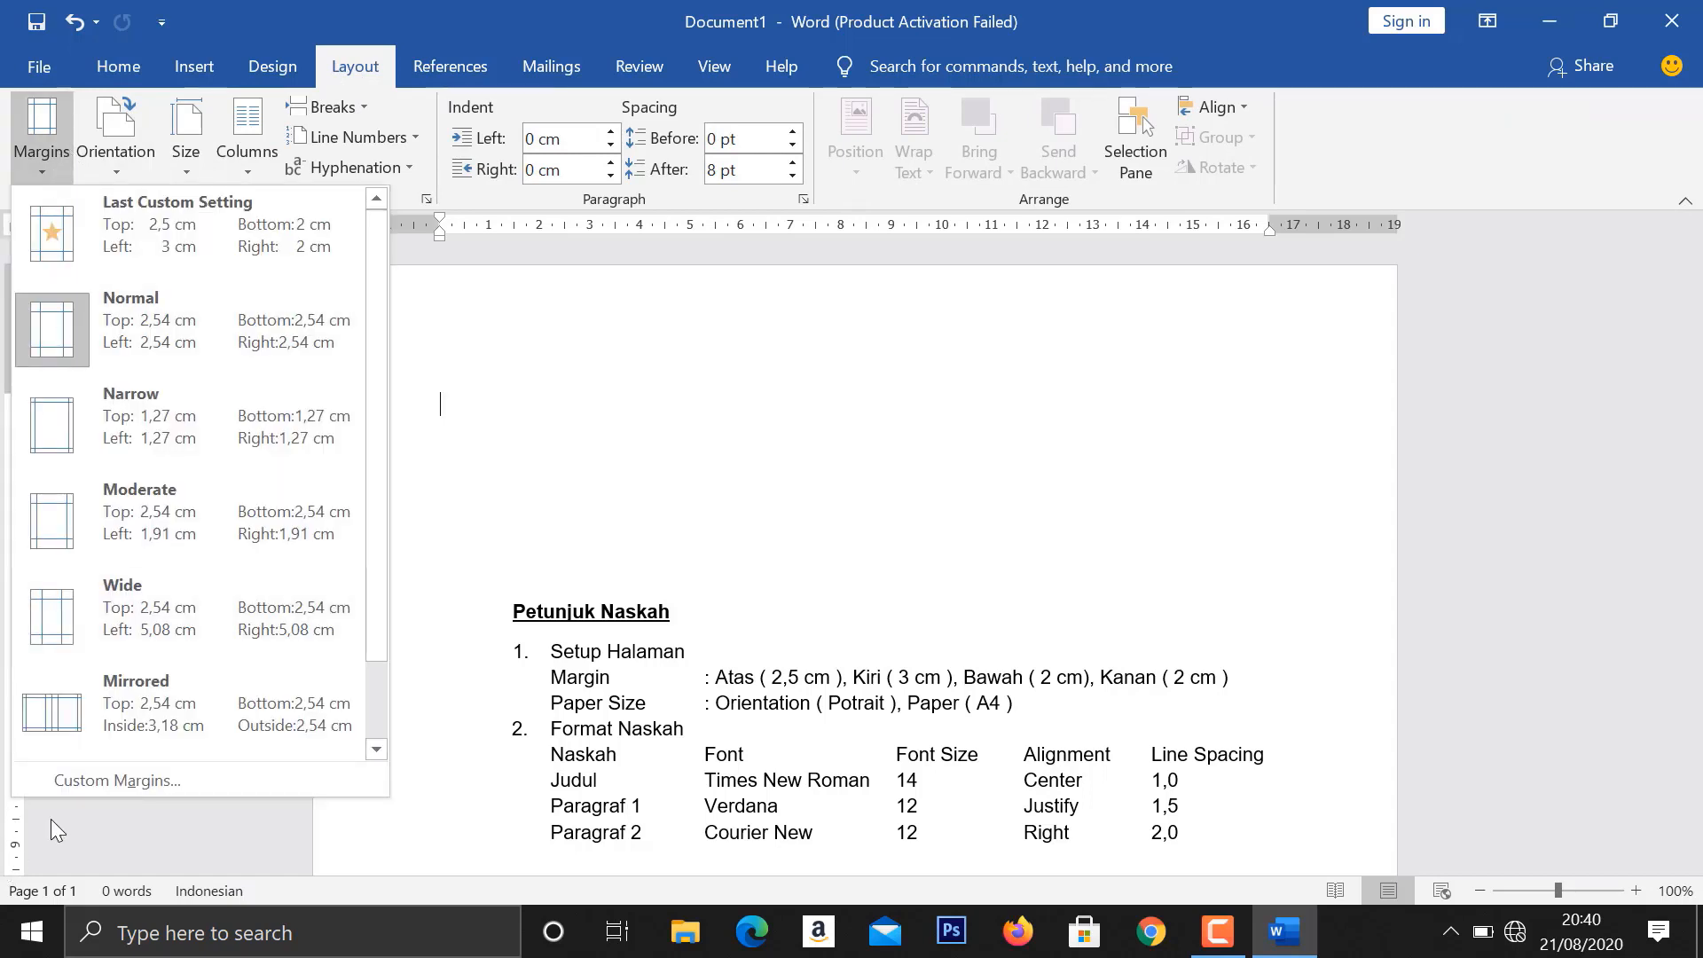
left_click(71, 789)
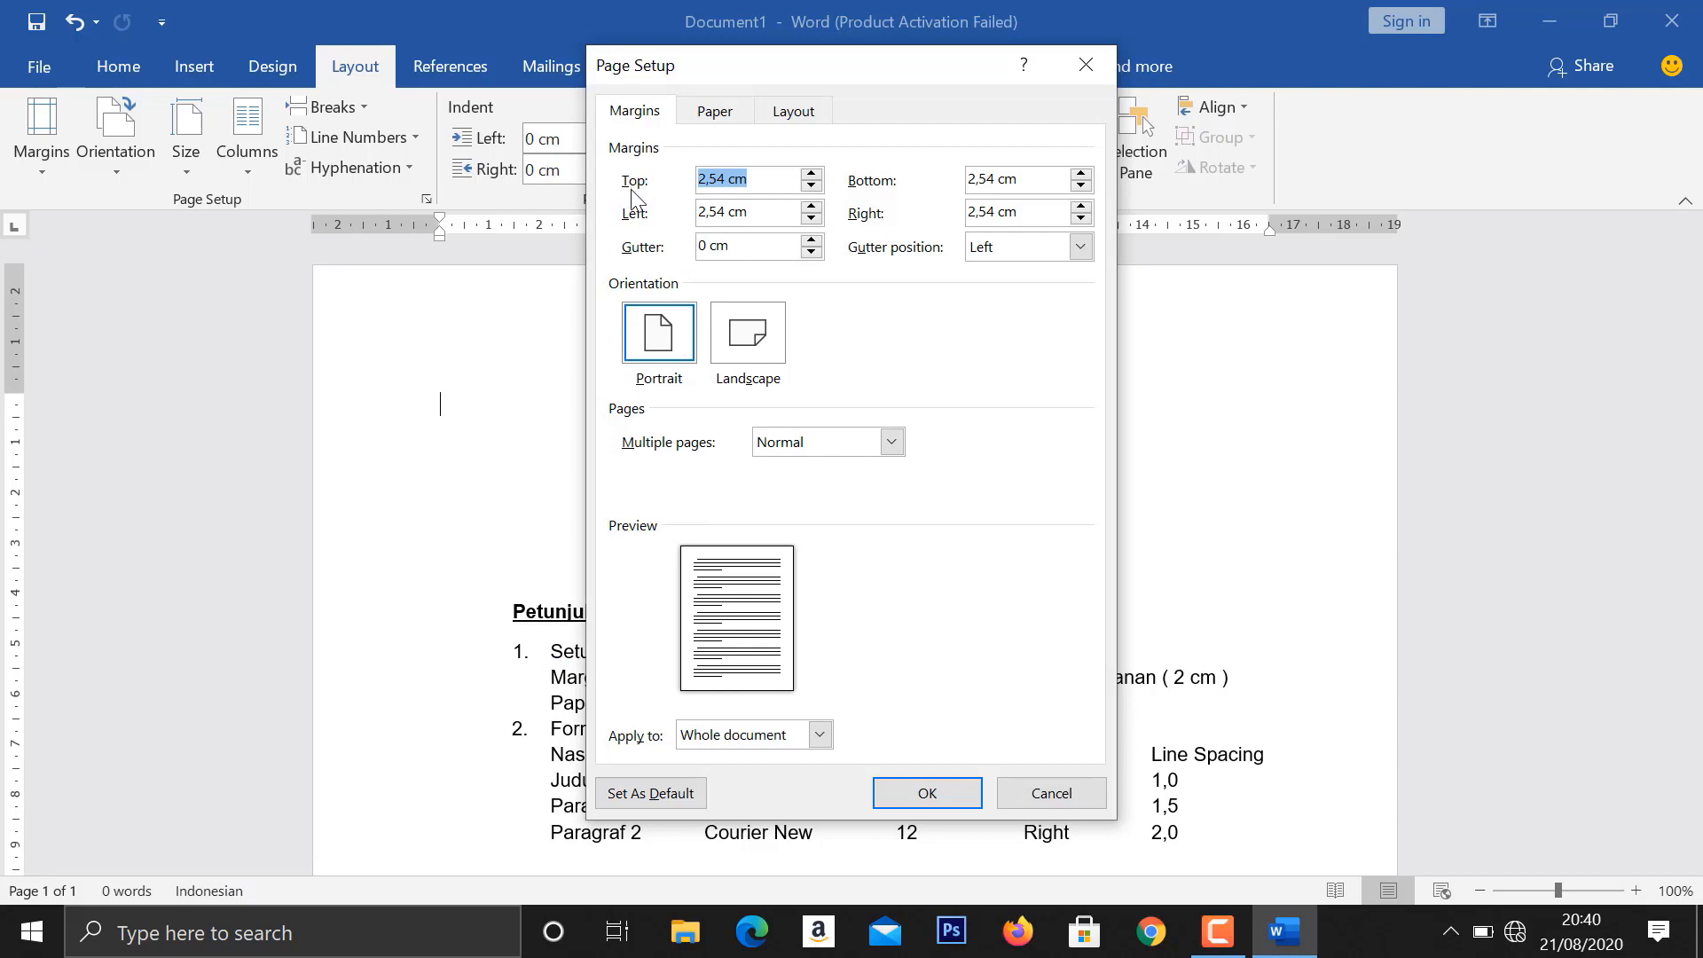
left_click(812, 184)
left_click(811, 207)
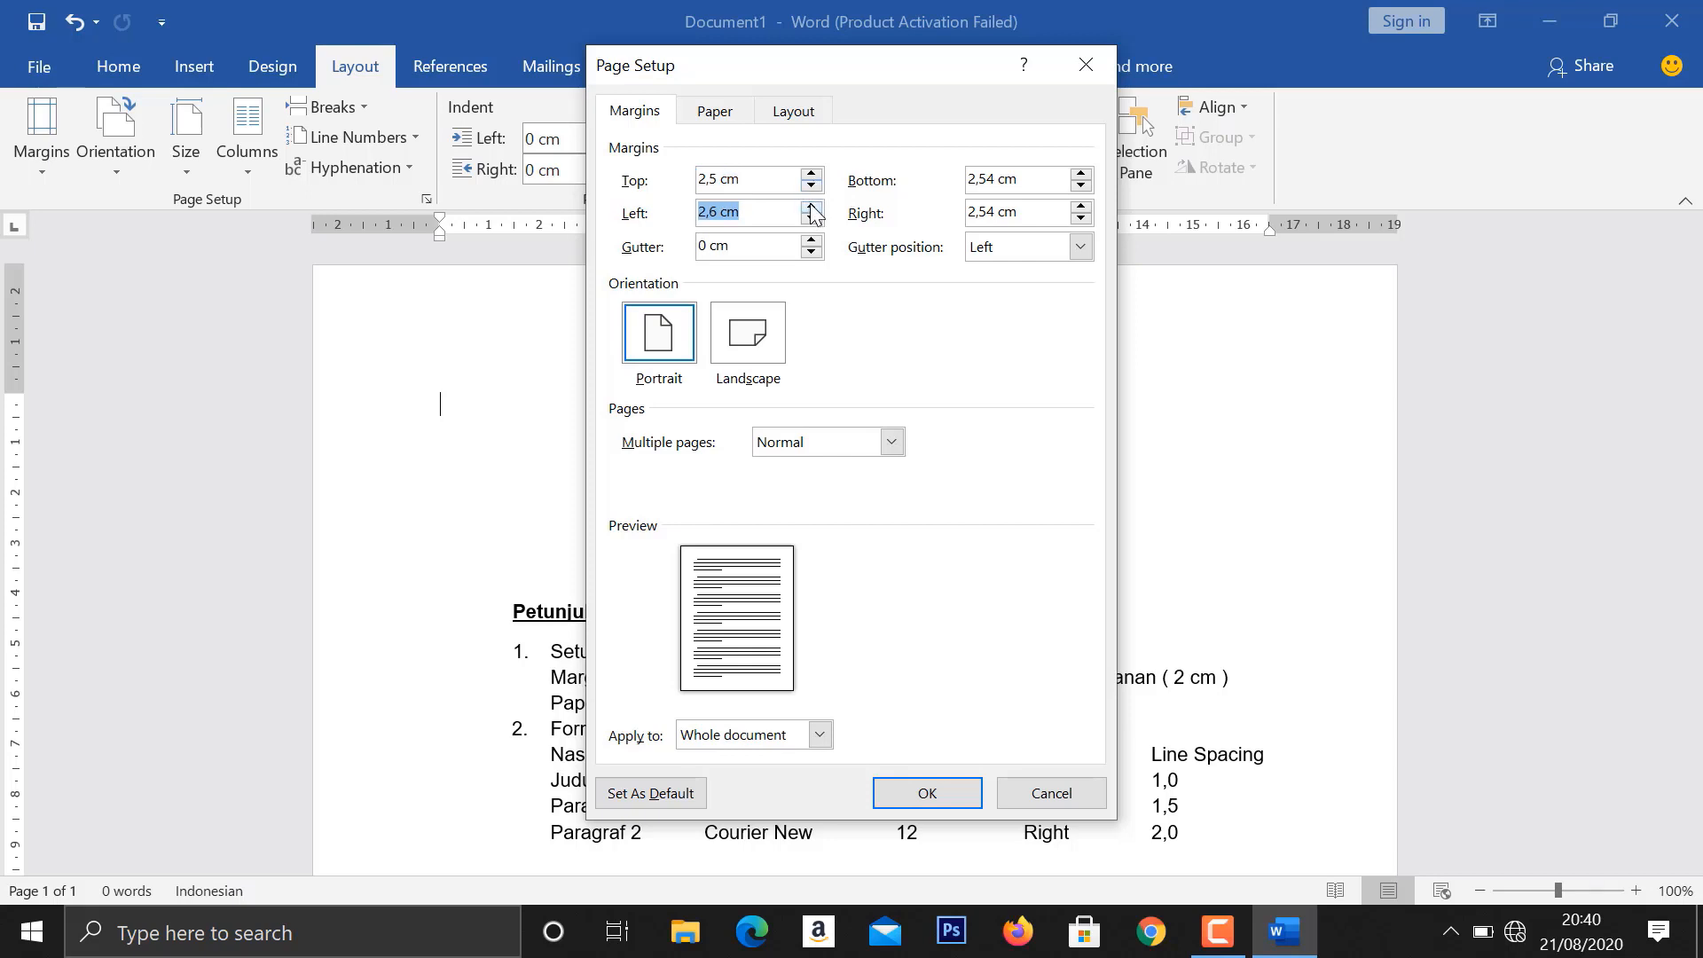
left_click(812, 207)
left_click(812, 206)
left_click(811, 207)
- Set the bottom and right page margins to 2 cm each
left_click(1081, 185)
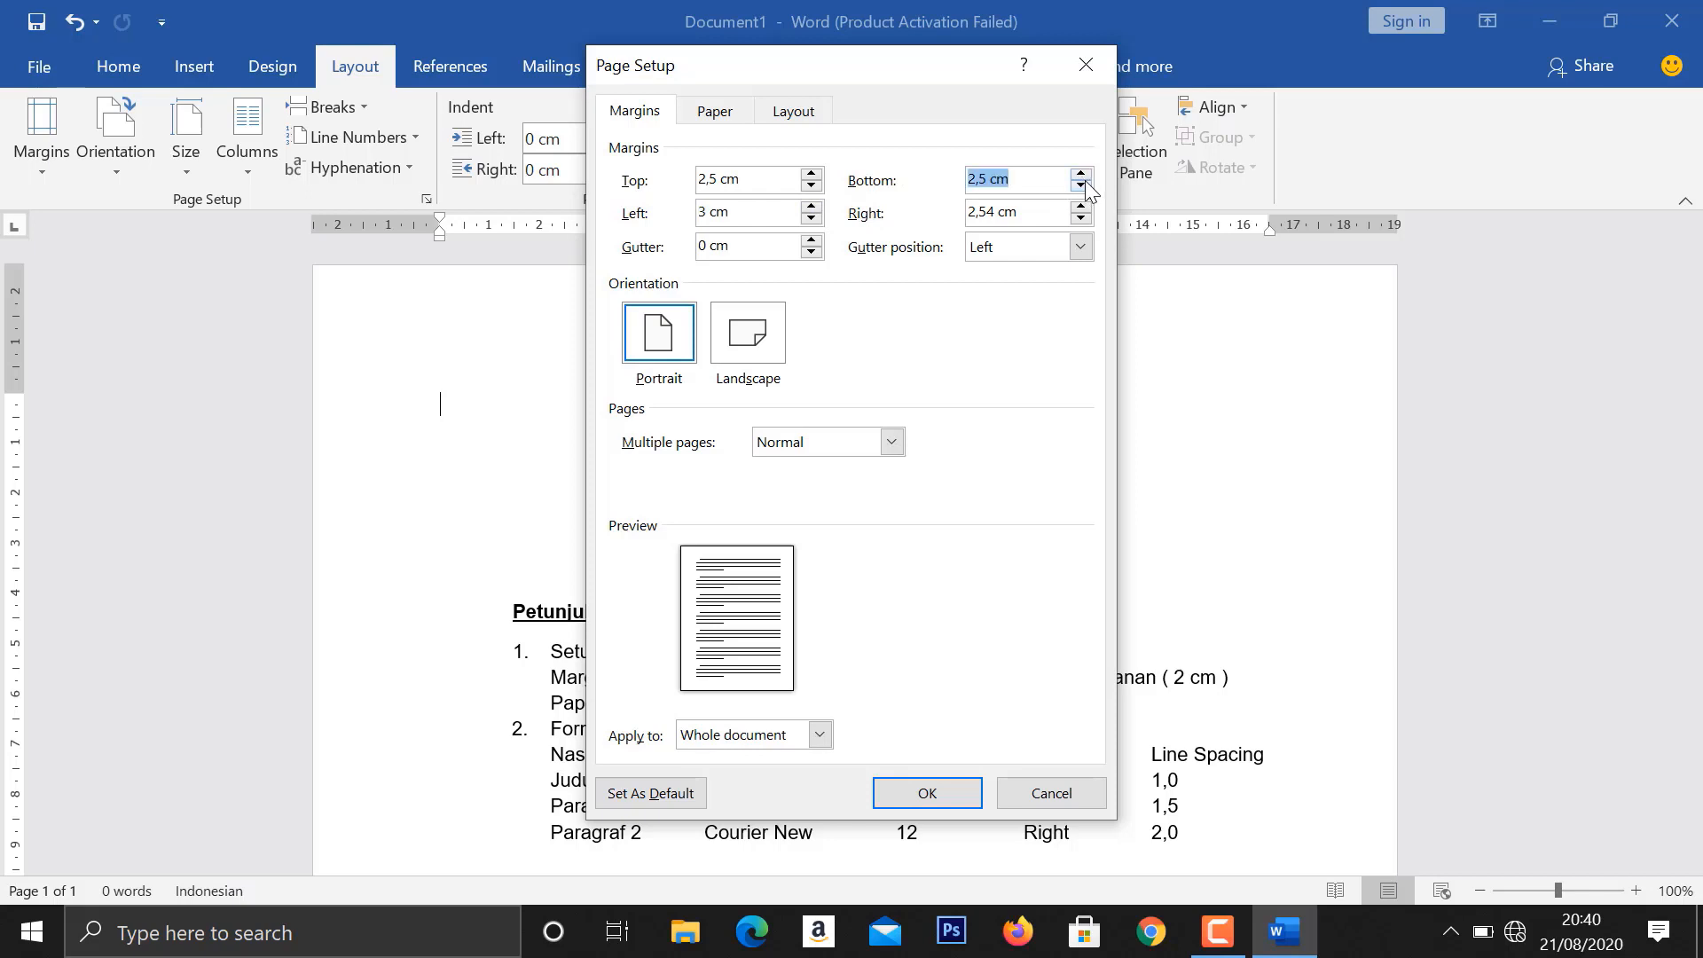
left_click(1081, 186)
left_click(1080, 185)
left_click(1080, 185)
left_click(1080, 186)
left_click(1080, 218)
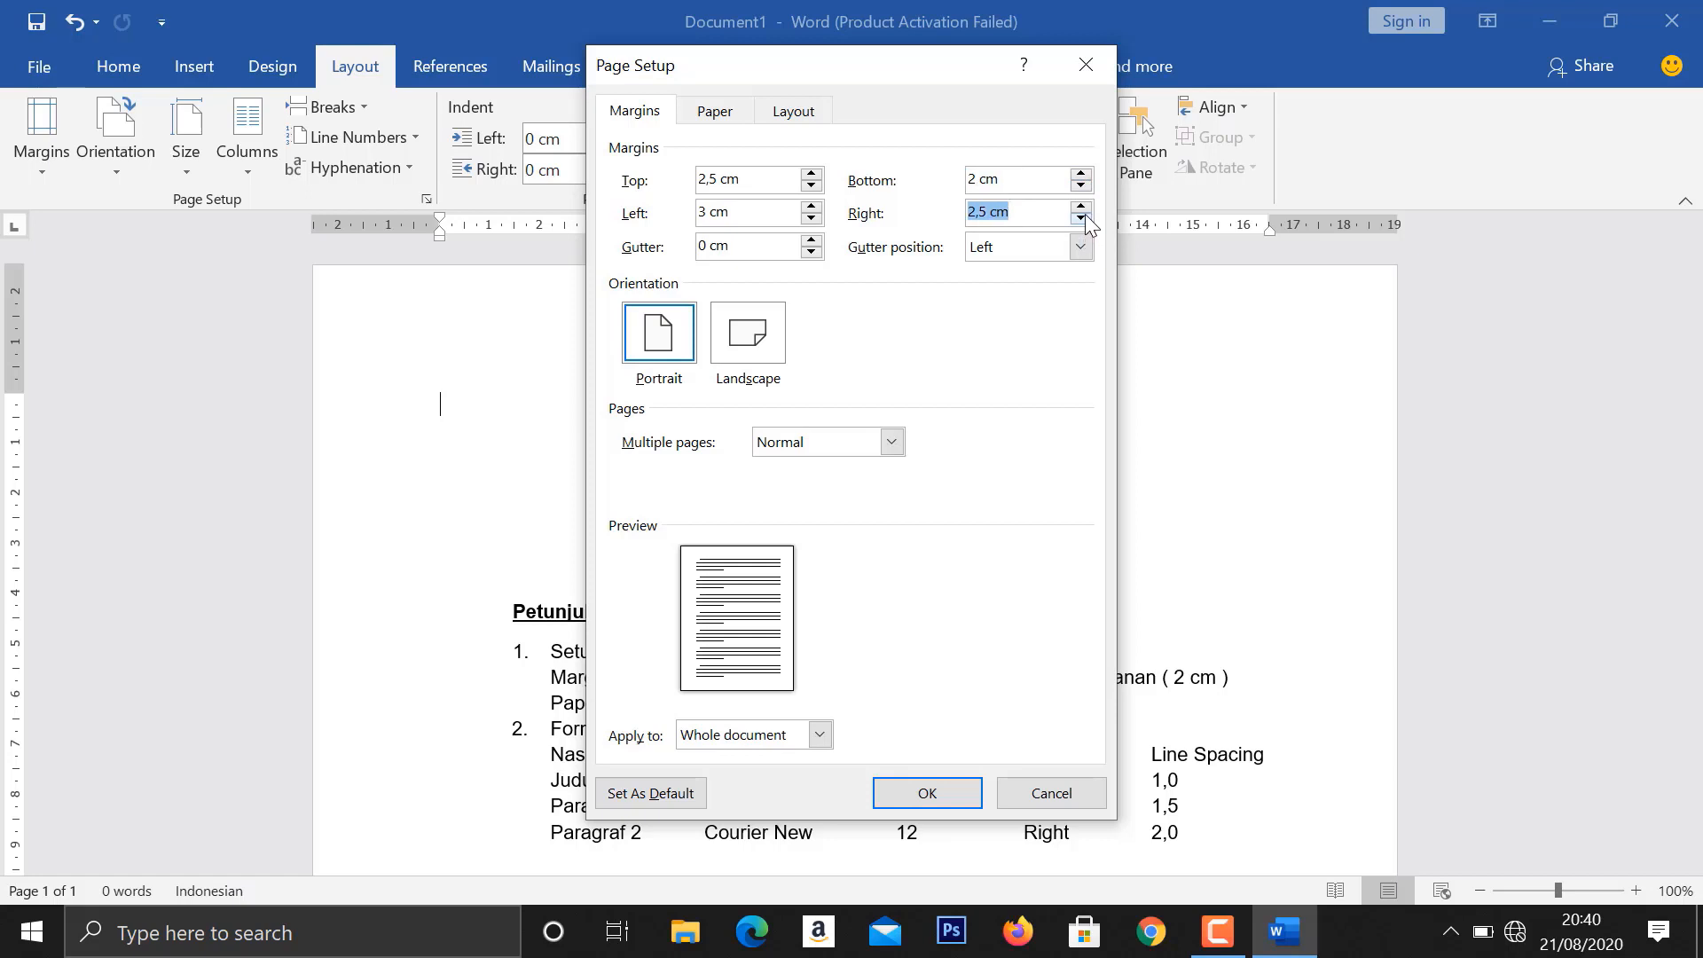
left_click(1081, 218)
left_click(1080, 218)
left_click(1081, 218)
left_click(1080, 218)
- Set the paper size to A4 210 x 297 mm and apply the page setup to the whole document
left_click_drag(897, 73, 1339, 123)
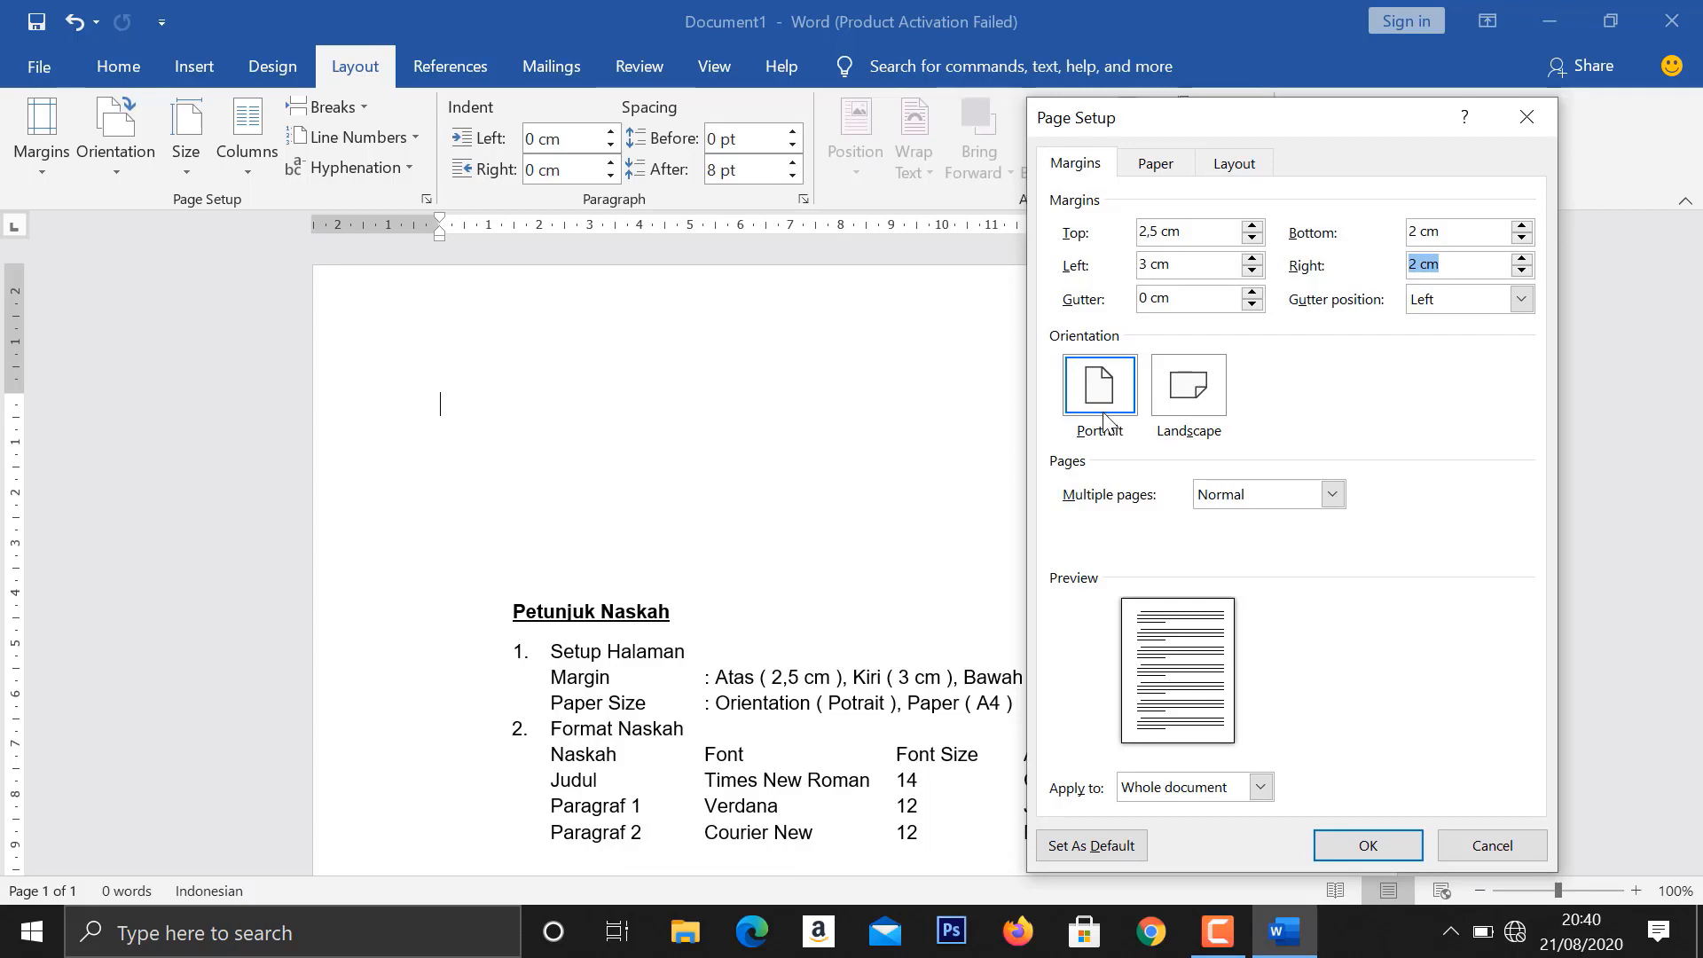
left_click(1157, 165)
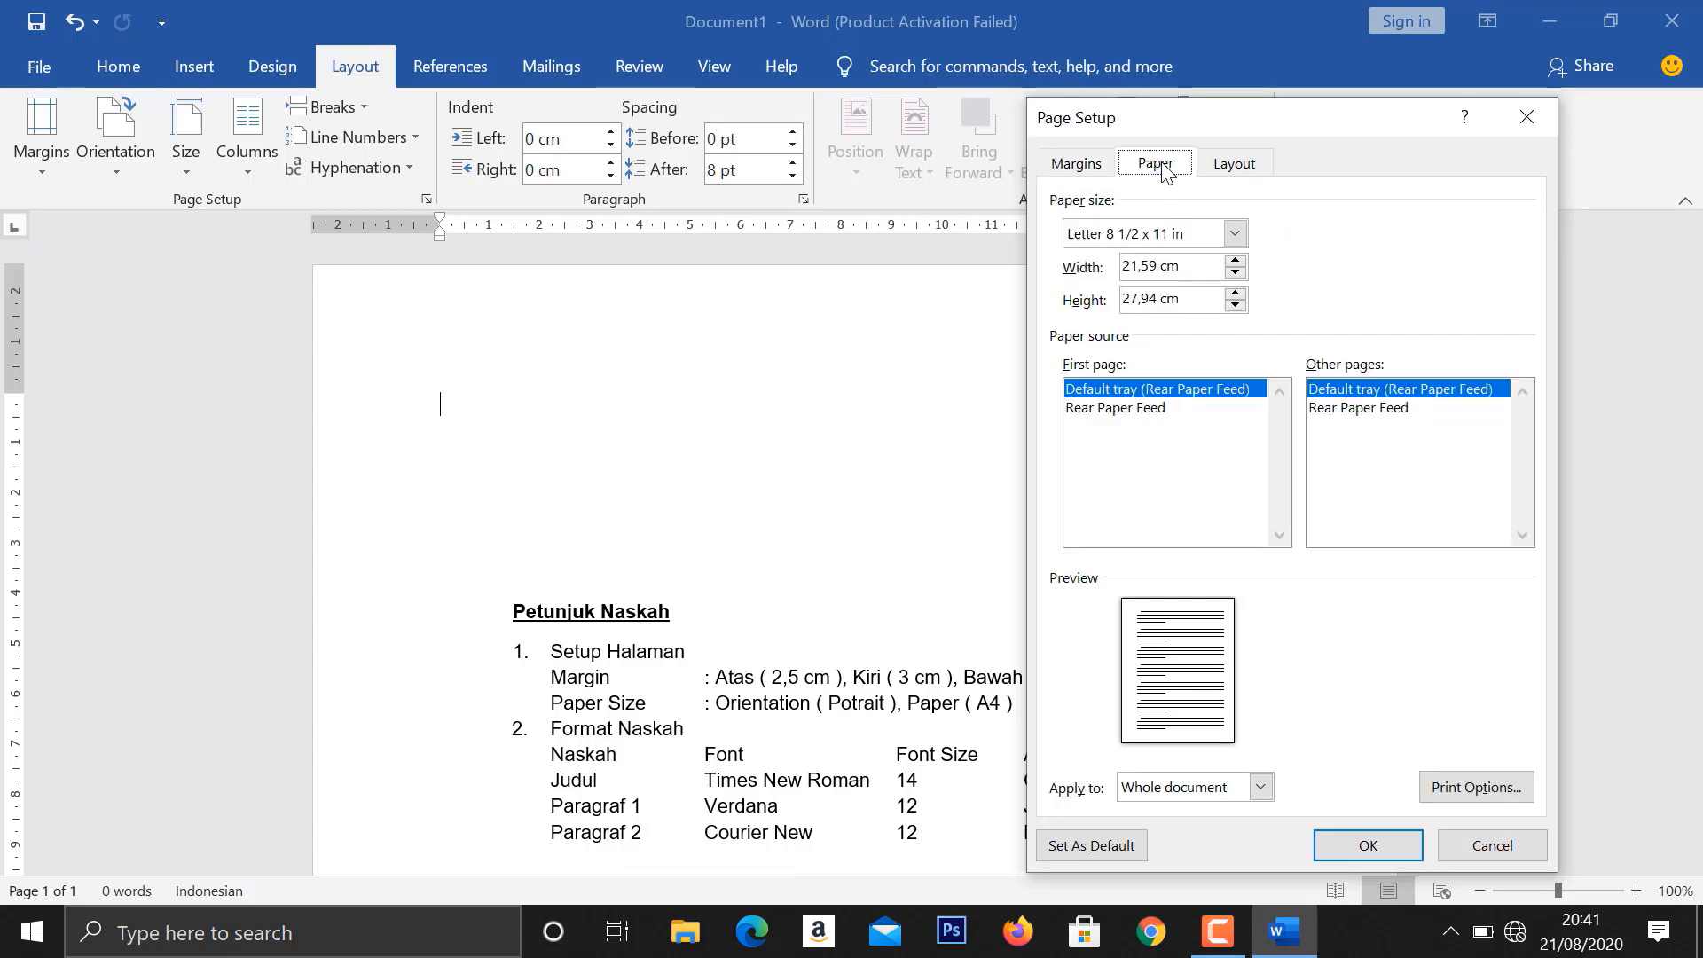
left_click(1234, 234)
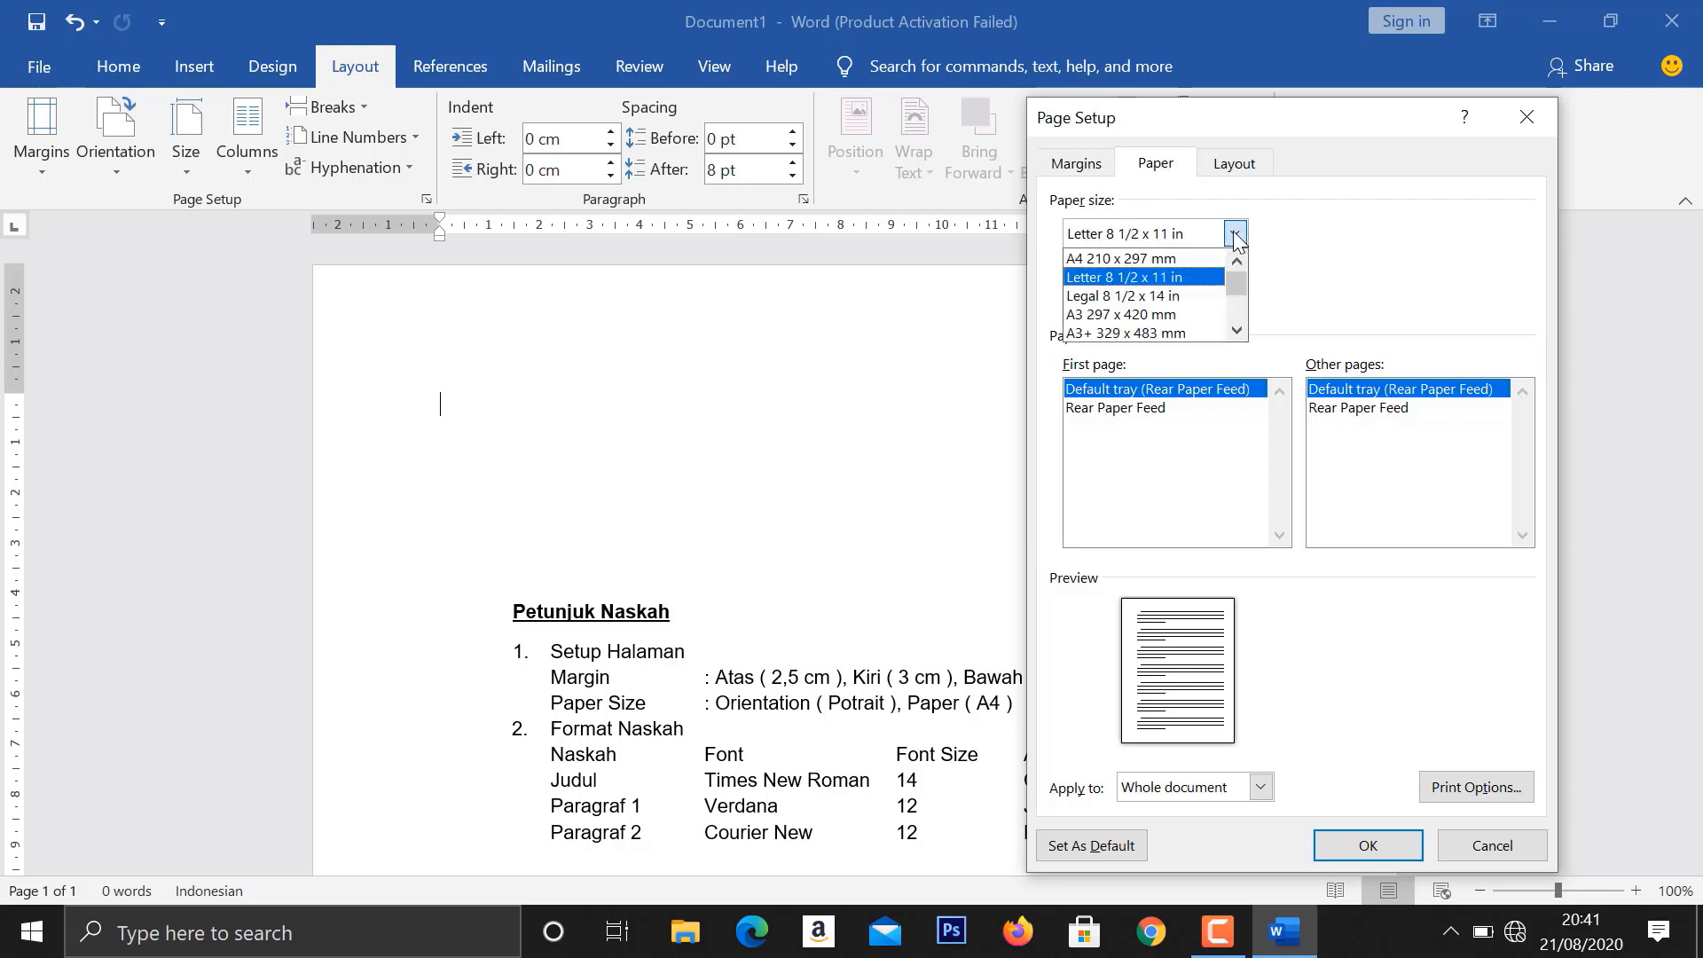
left_click(1167, 259)
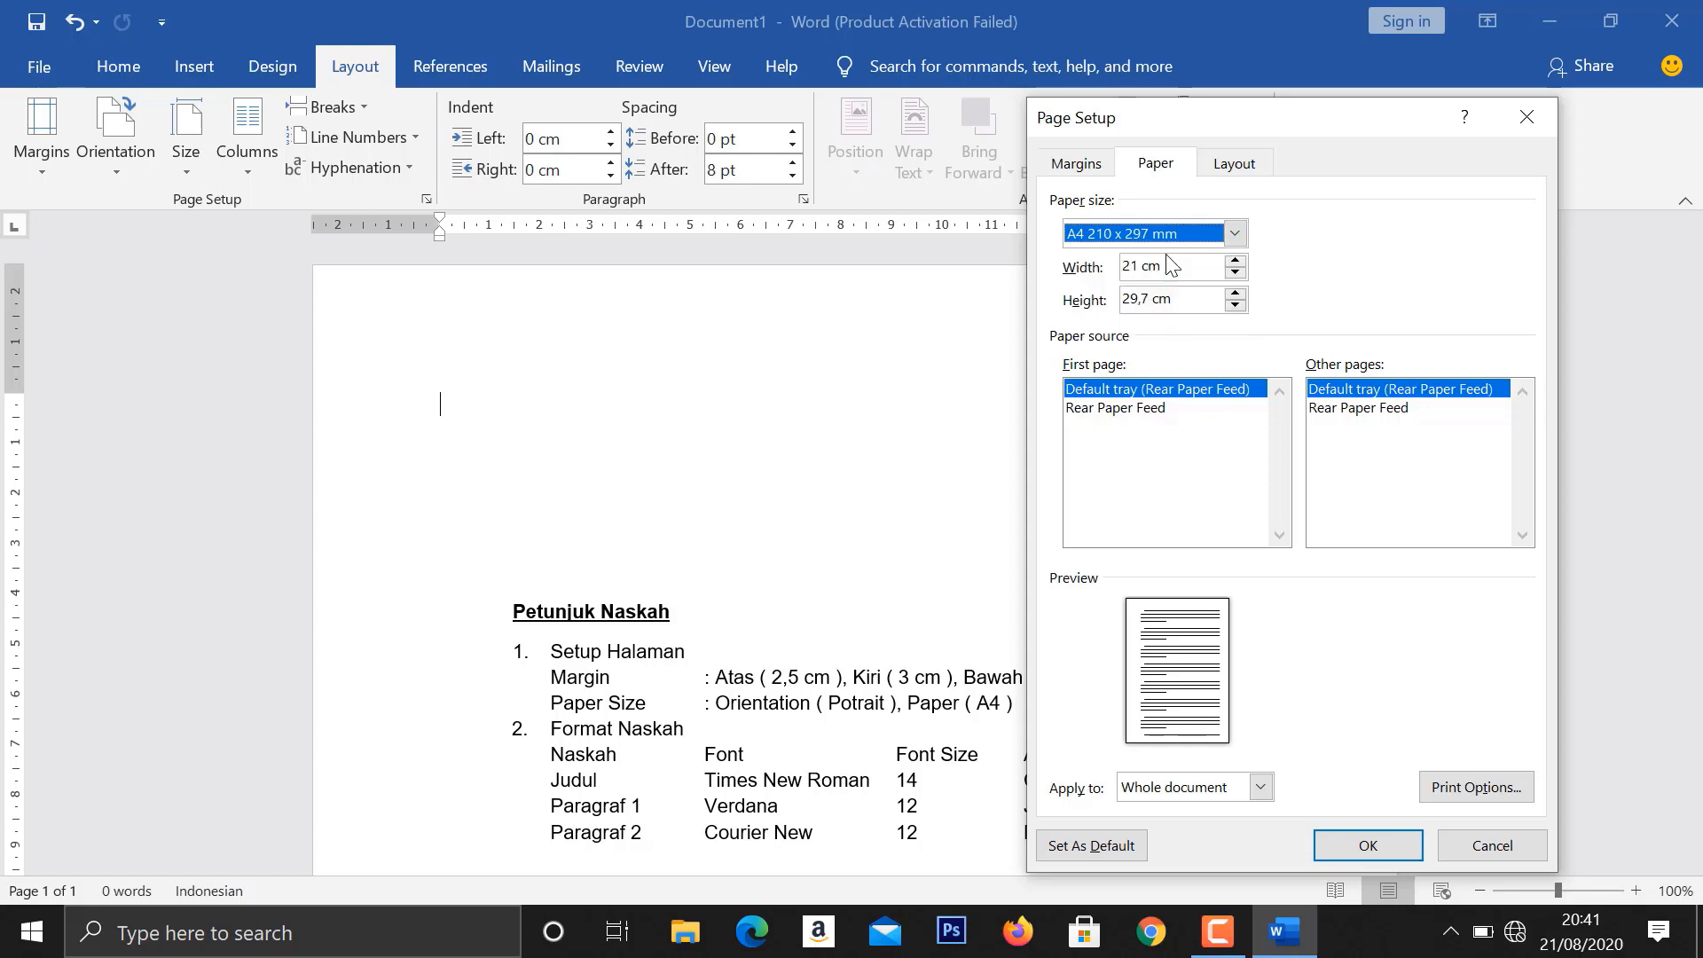
left_click(1357, 848)
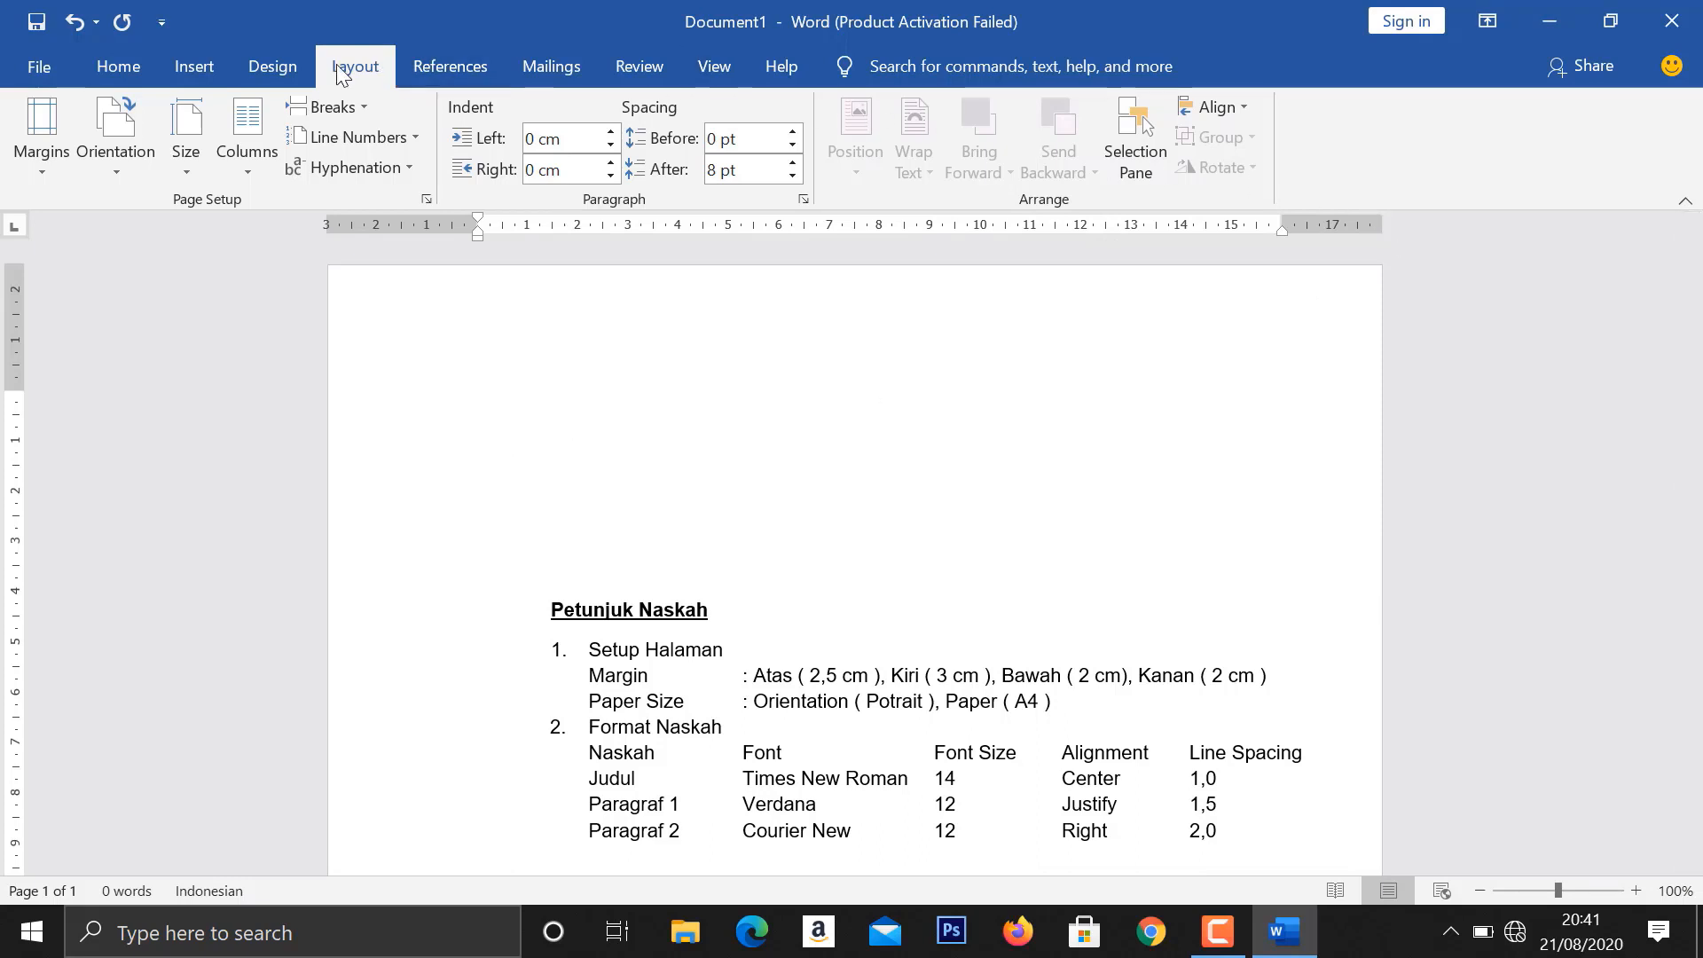
- Set the font for the title line to Times New Roman, size 14
left_click(119, 68)
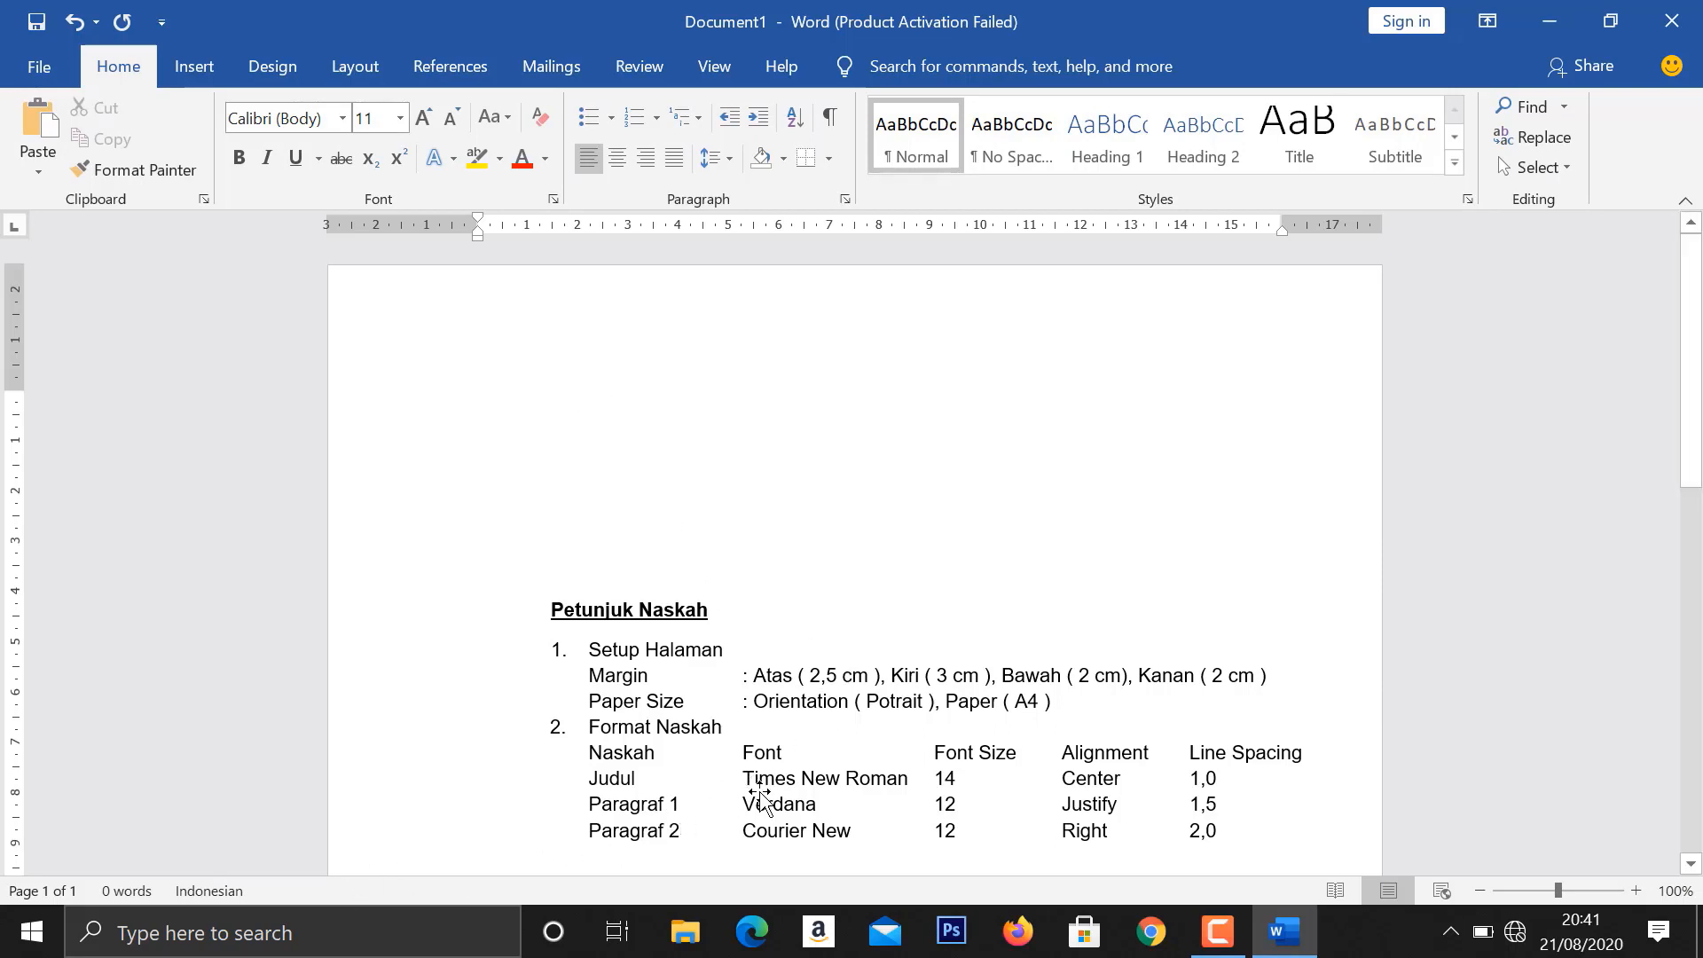
left_click(344, 119)
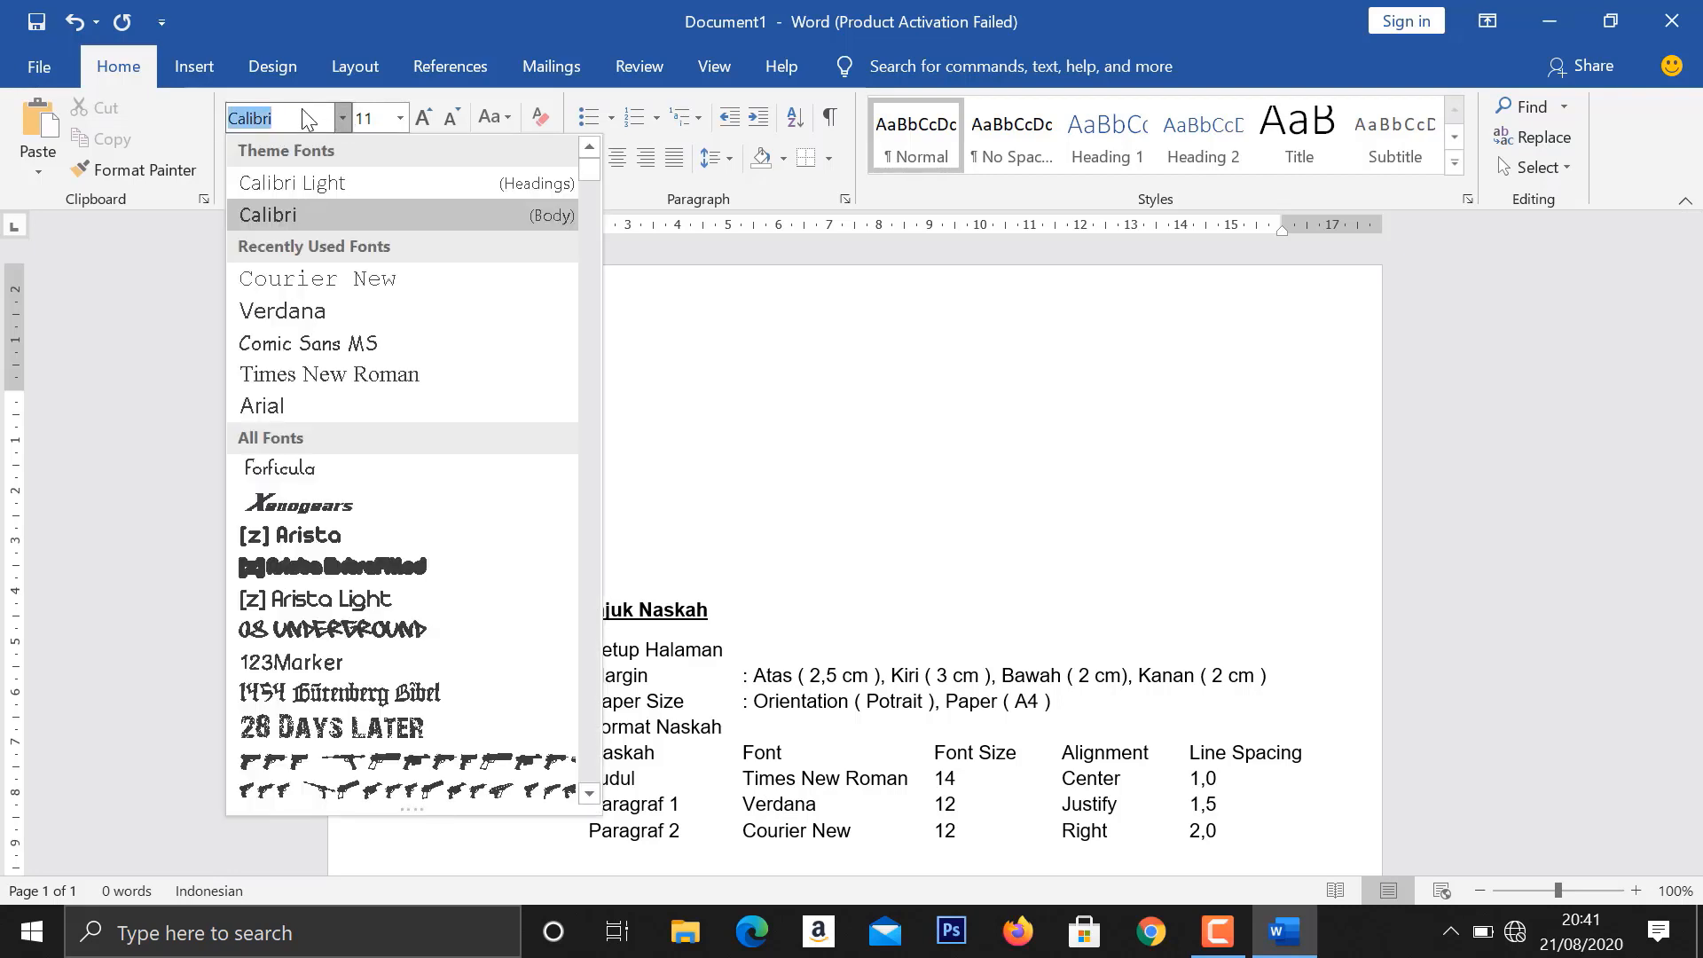
type("Times New Rom")
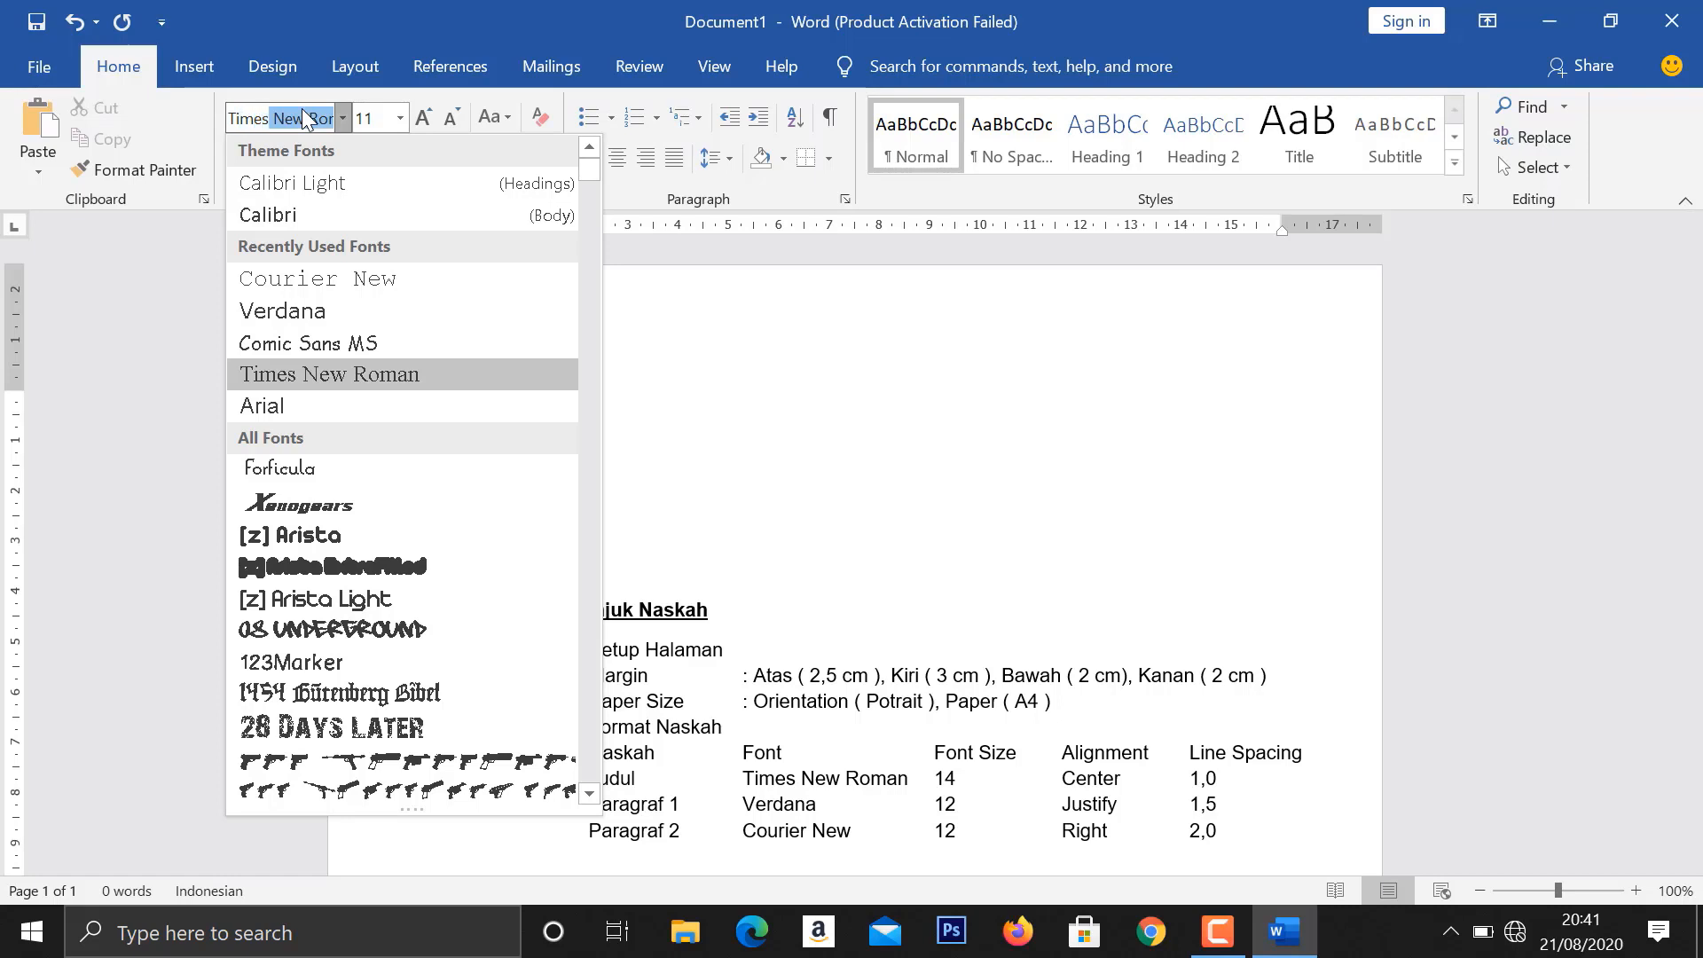
key("Return")
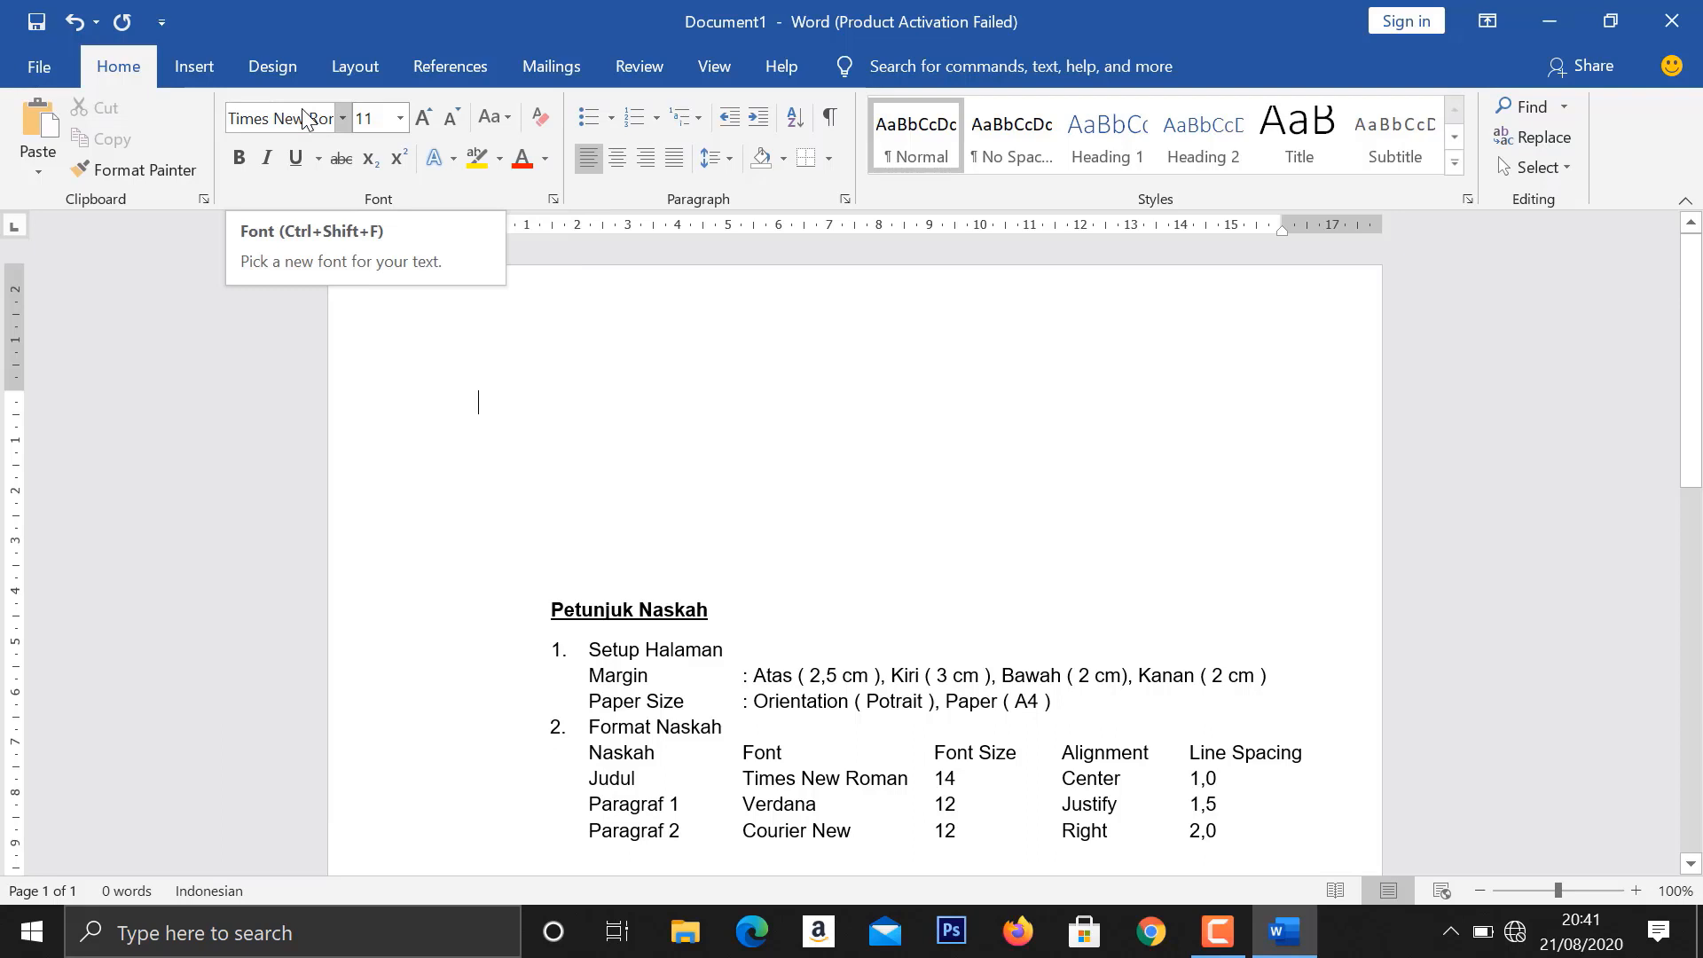
left_click(400, 125)
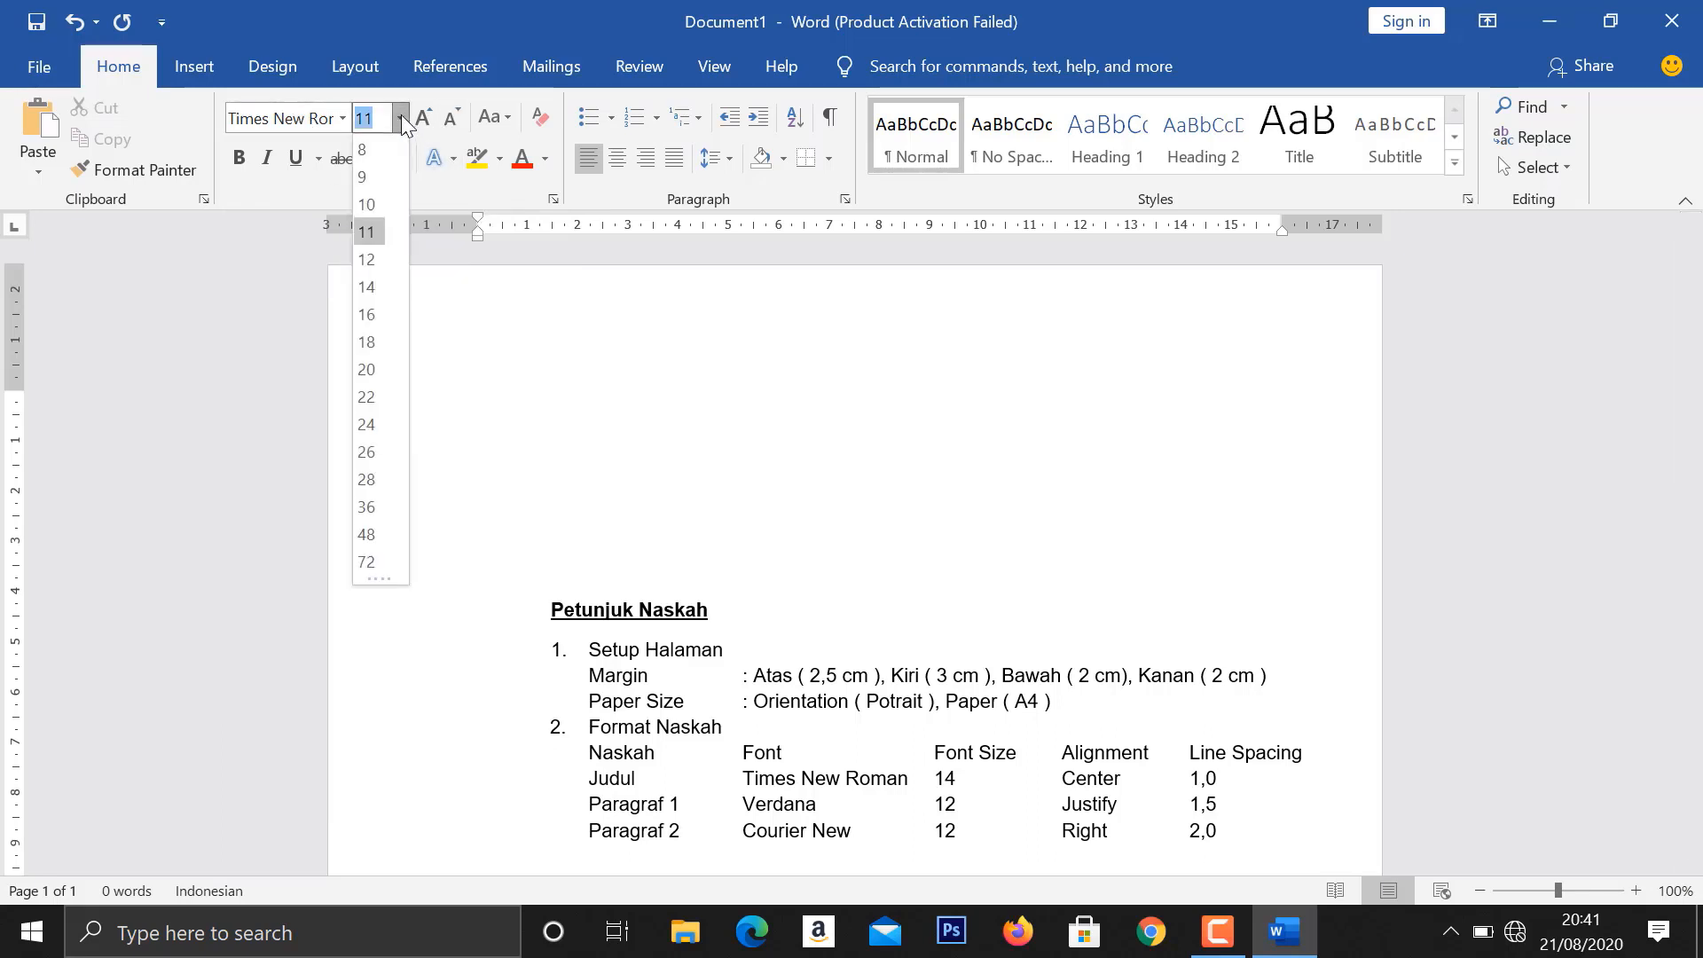
left_click(378, 286)
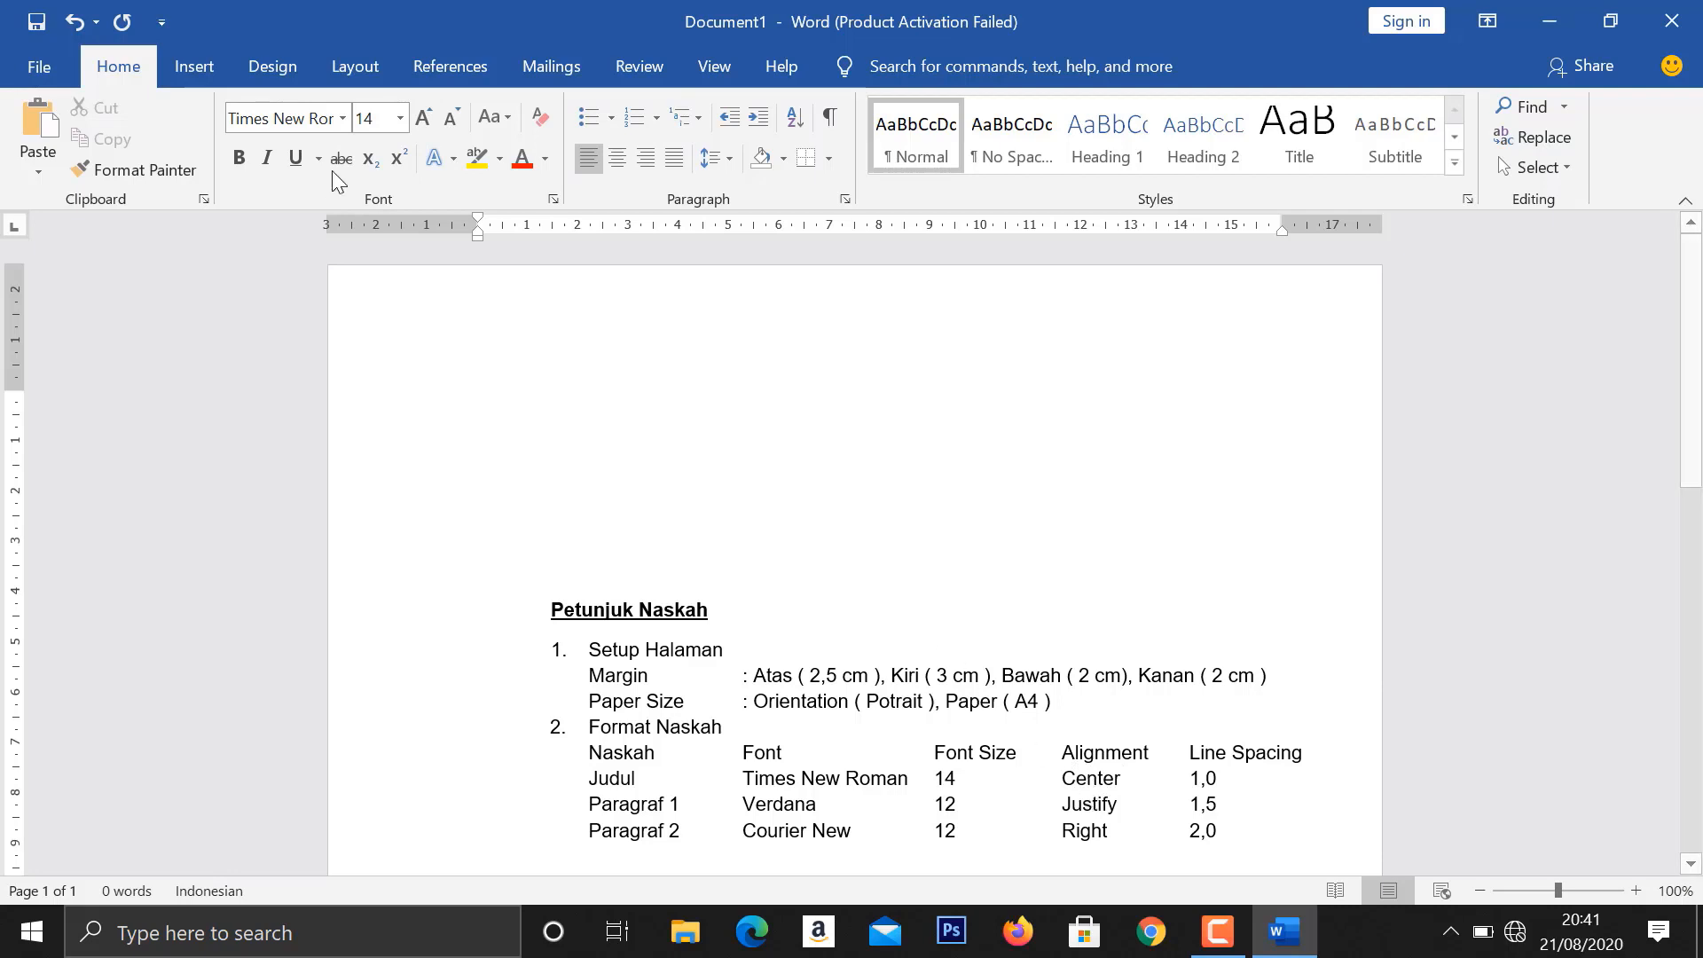
- Center the title line and set its line spacing to 1,0
left_click(625, 156)
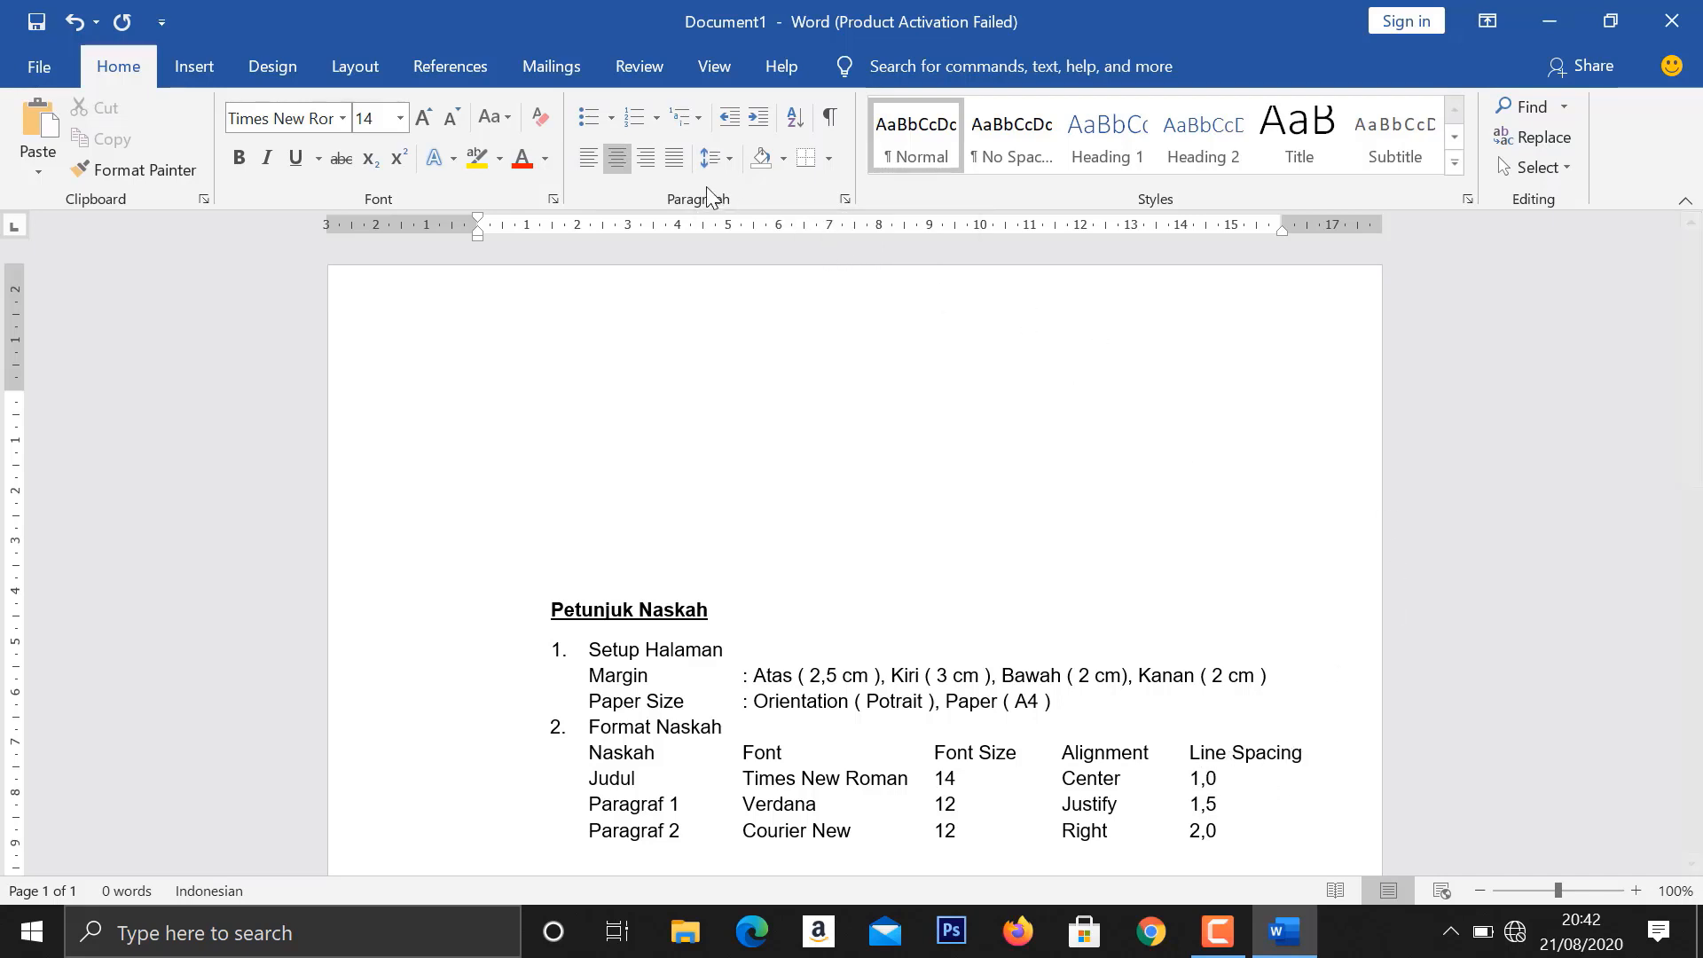
left_click(716, 158)
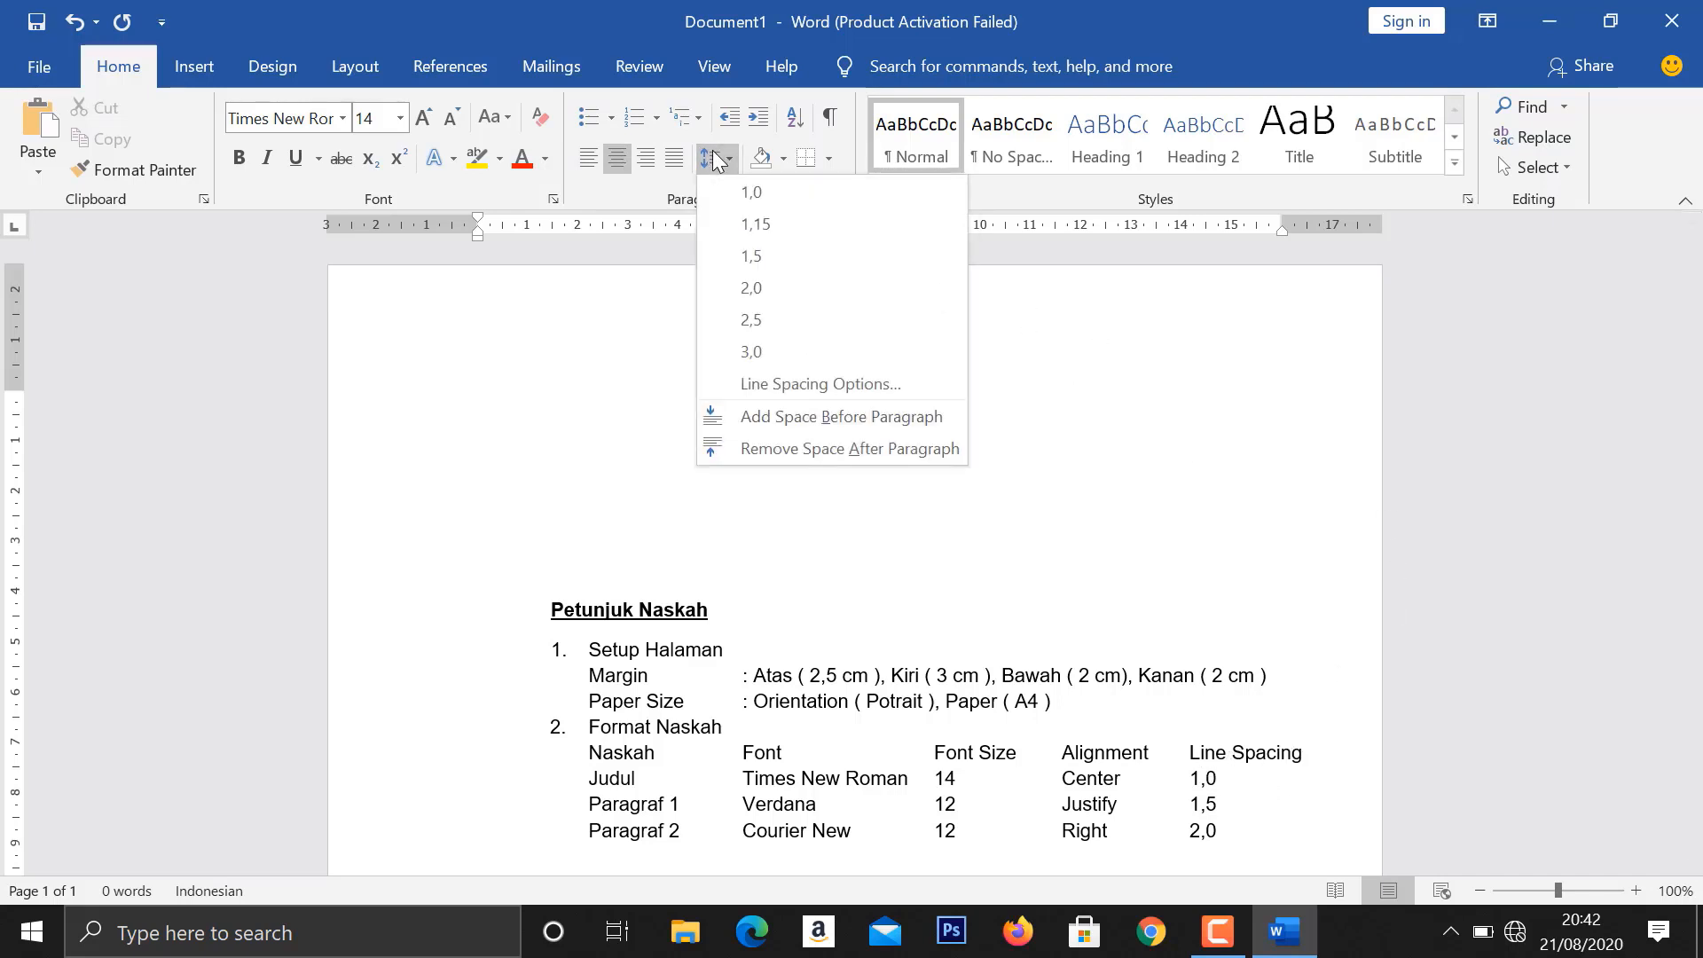
left_click(745, 195)
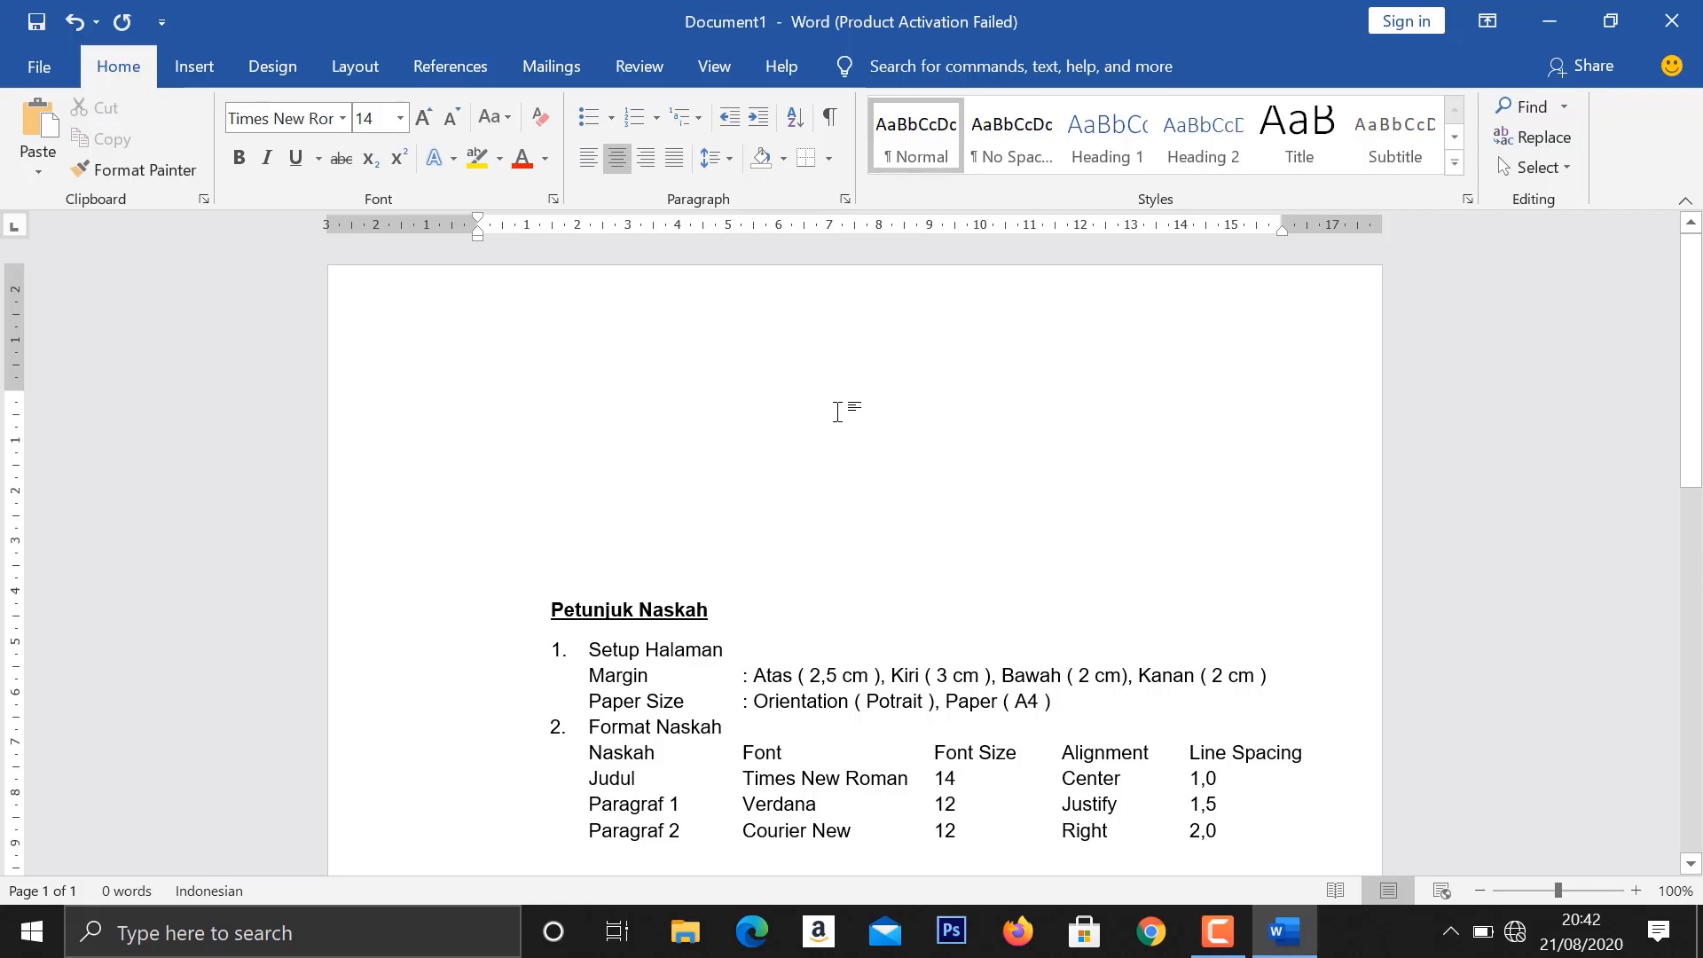
- Enter the title "Sekolahku" and start a new paragraph below it
type("Se")
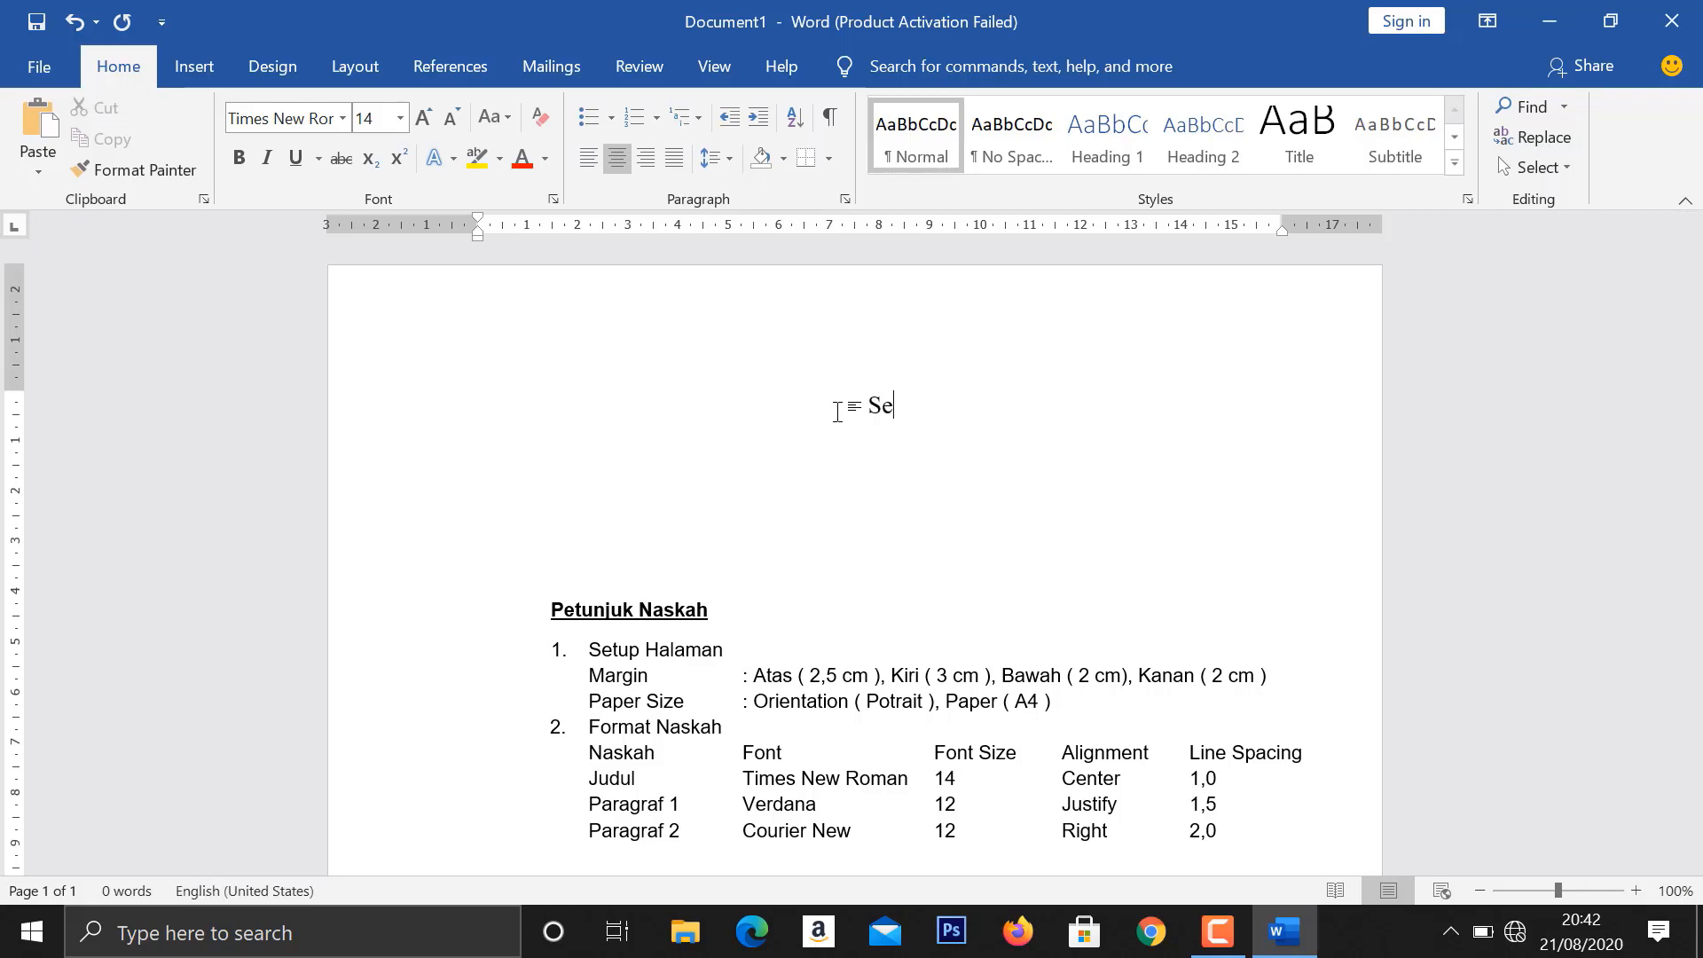
type("kolah")
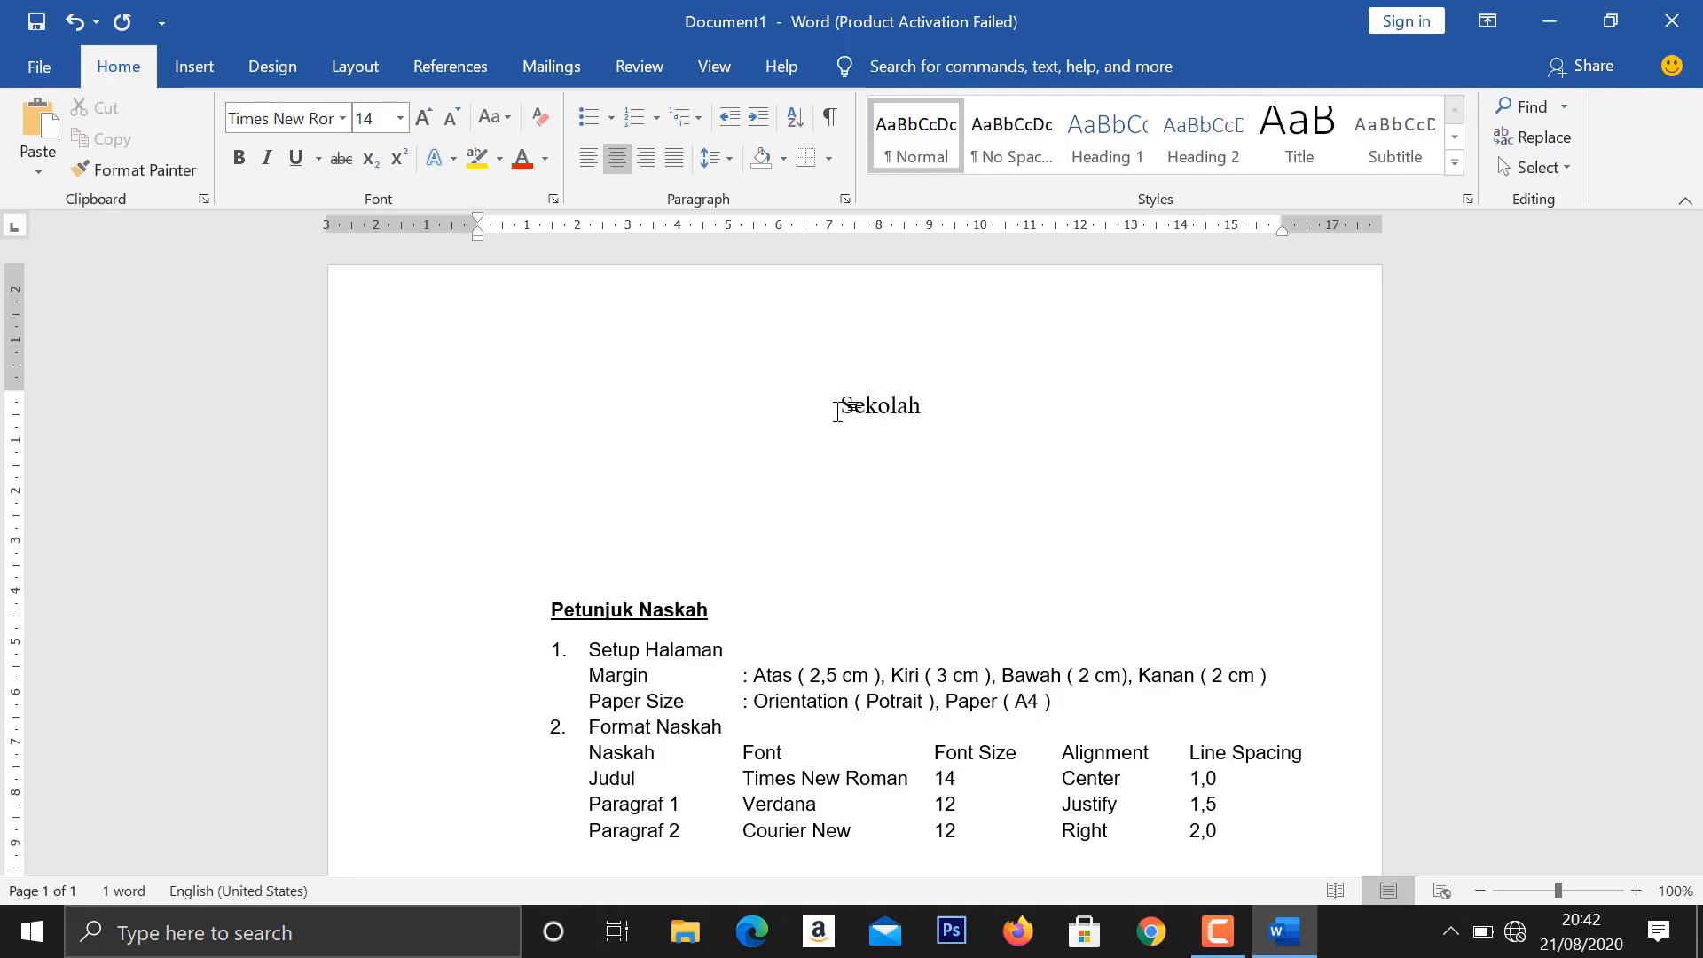
type("ku")
key("Return")
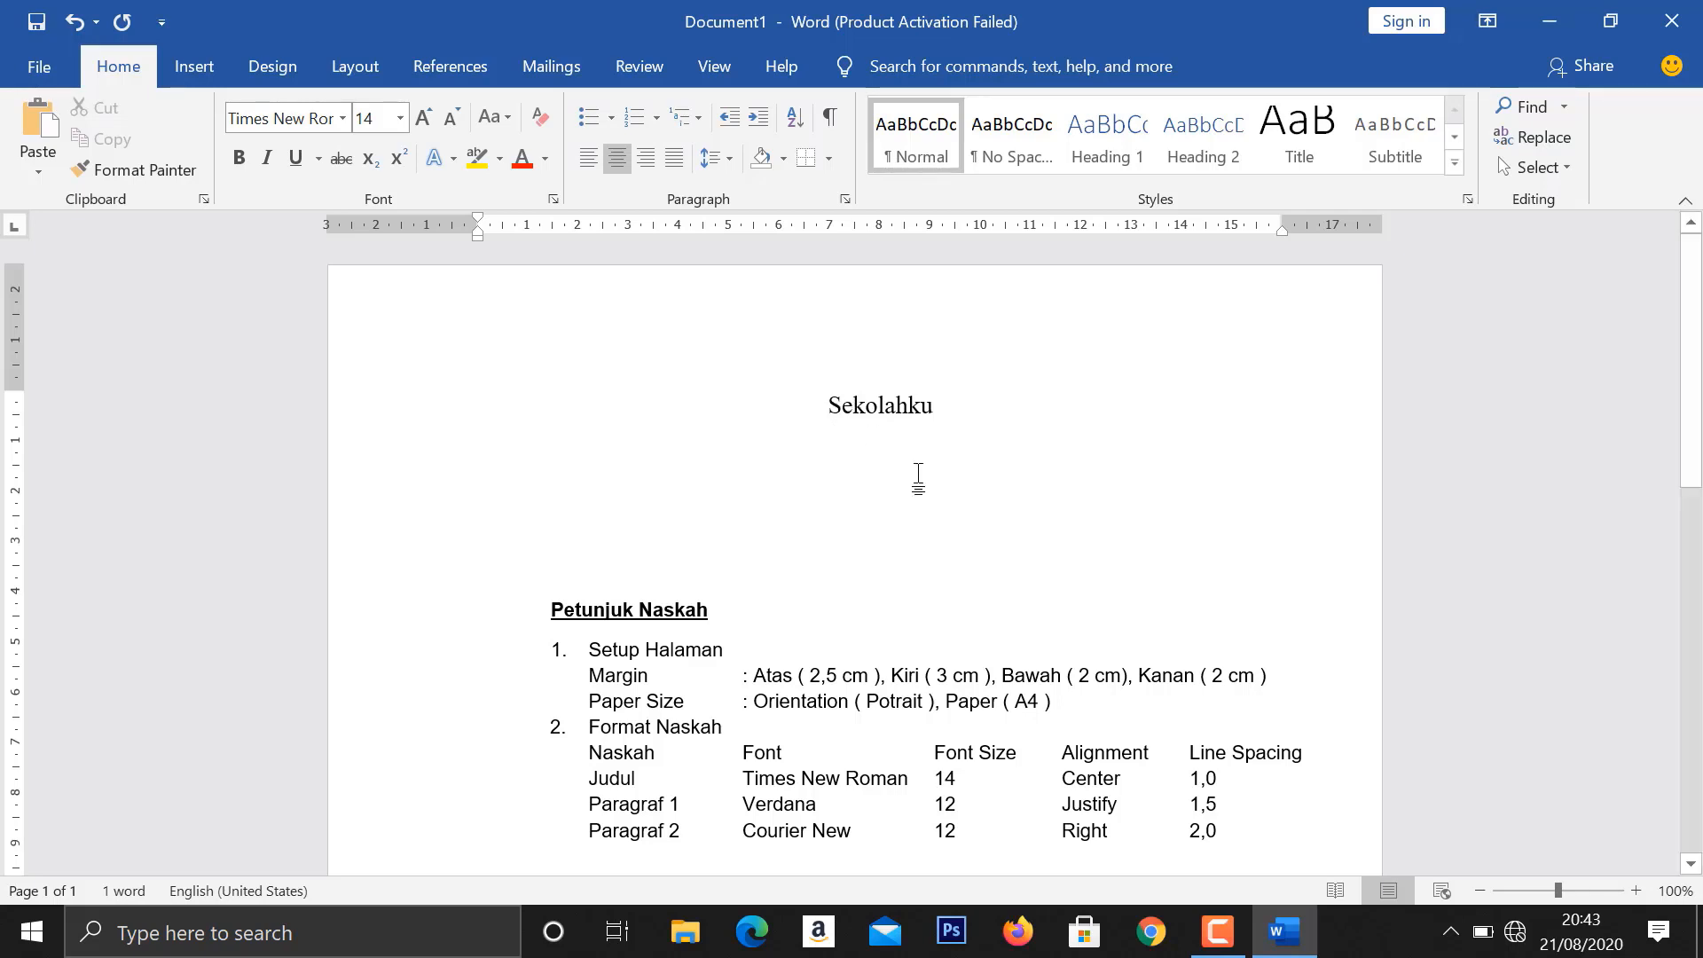
- Set the font for the first body paragraph to Verdana, size 12
left_click(343, 120)
type("Verdana")
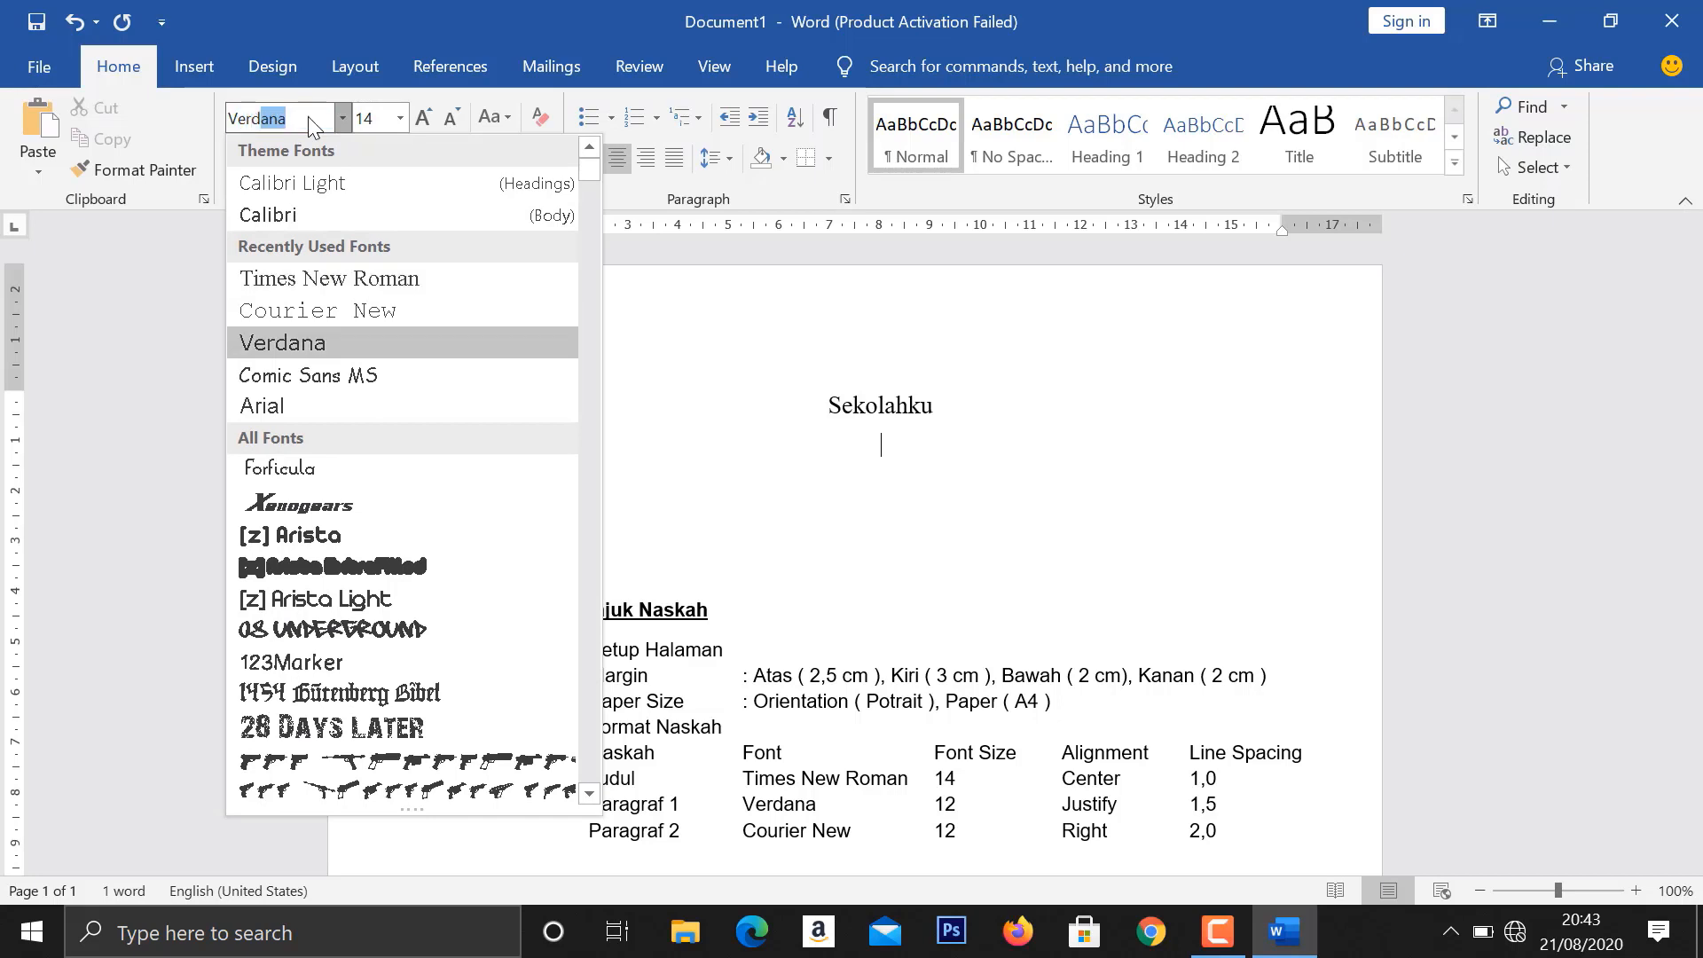
key("Return")
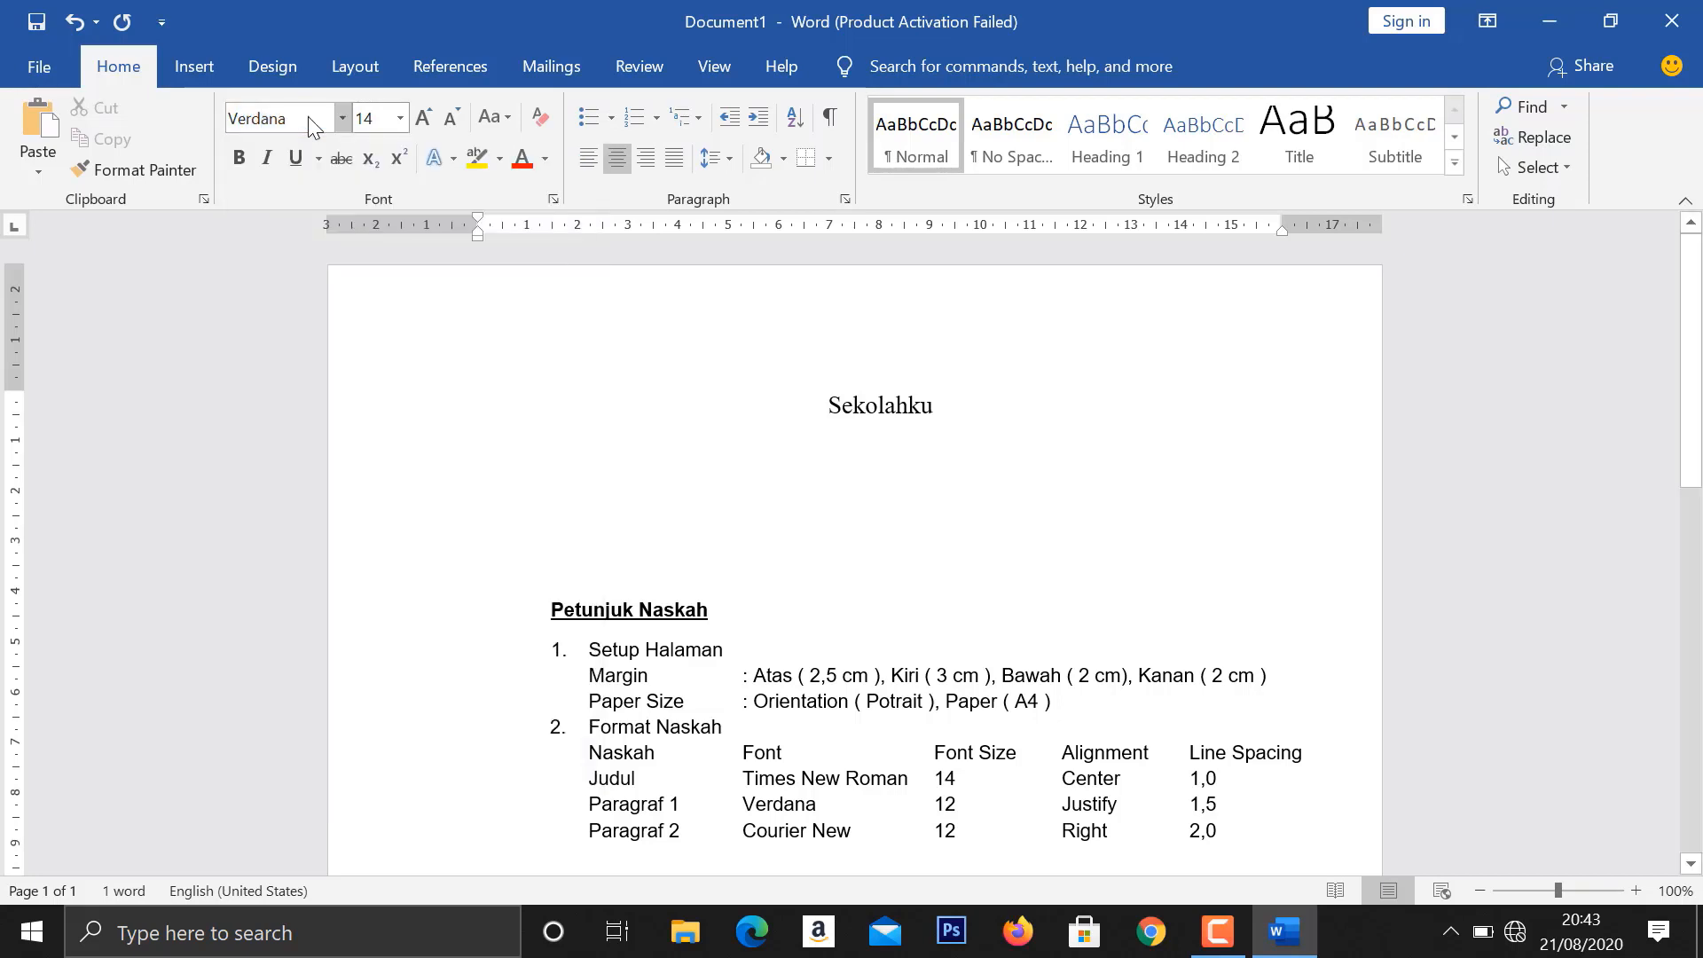
left_click(401, 118)
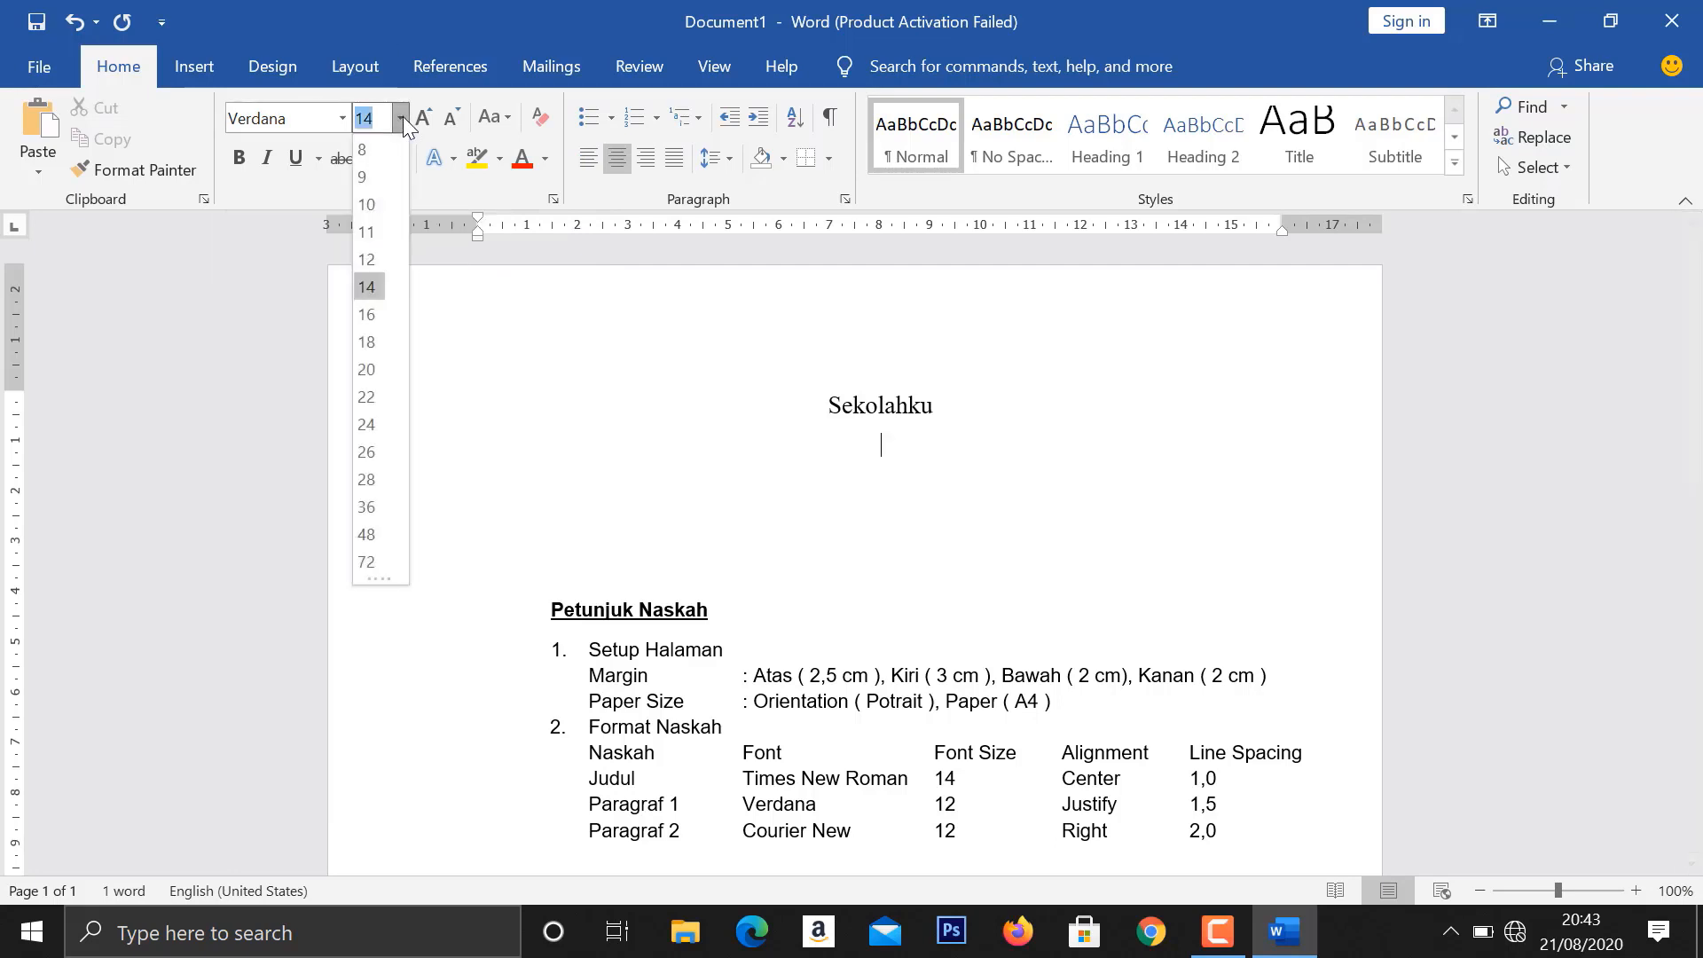
left_click(367, 259)
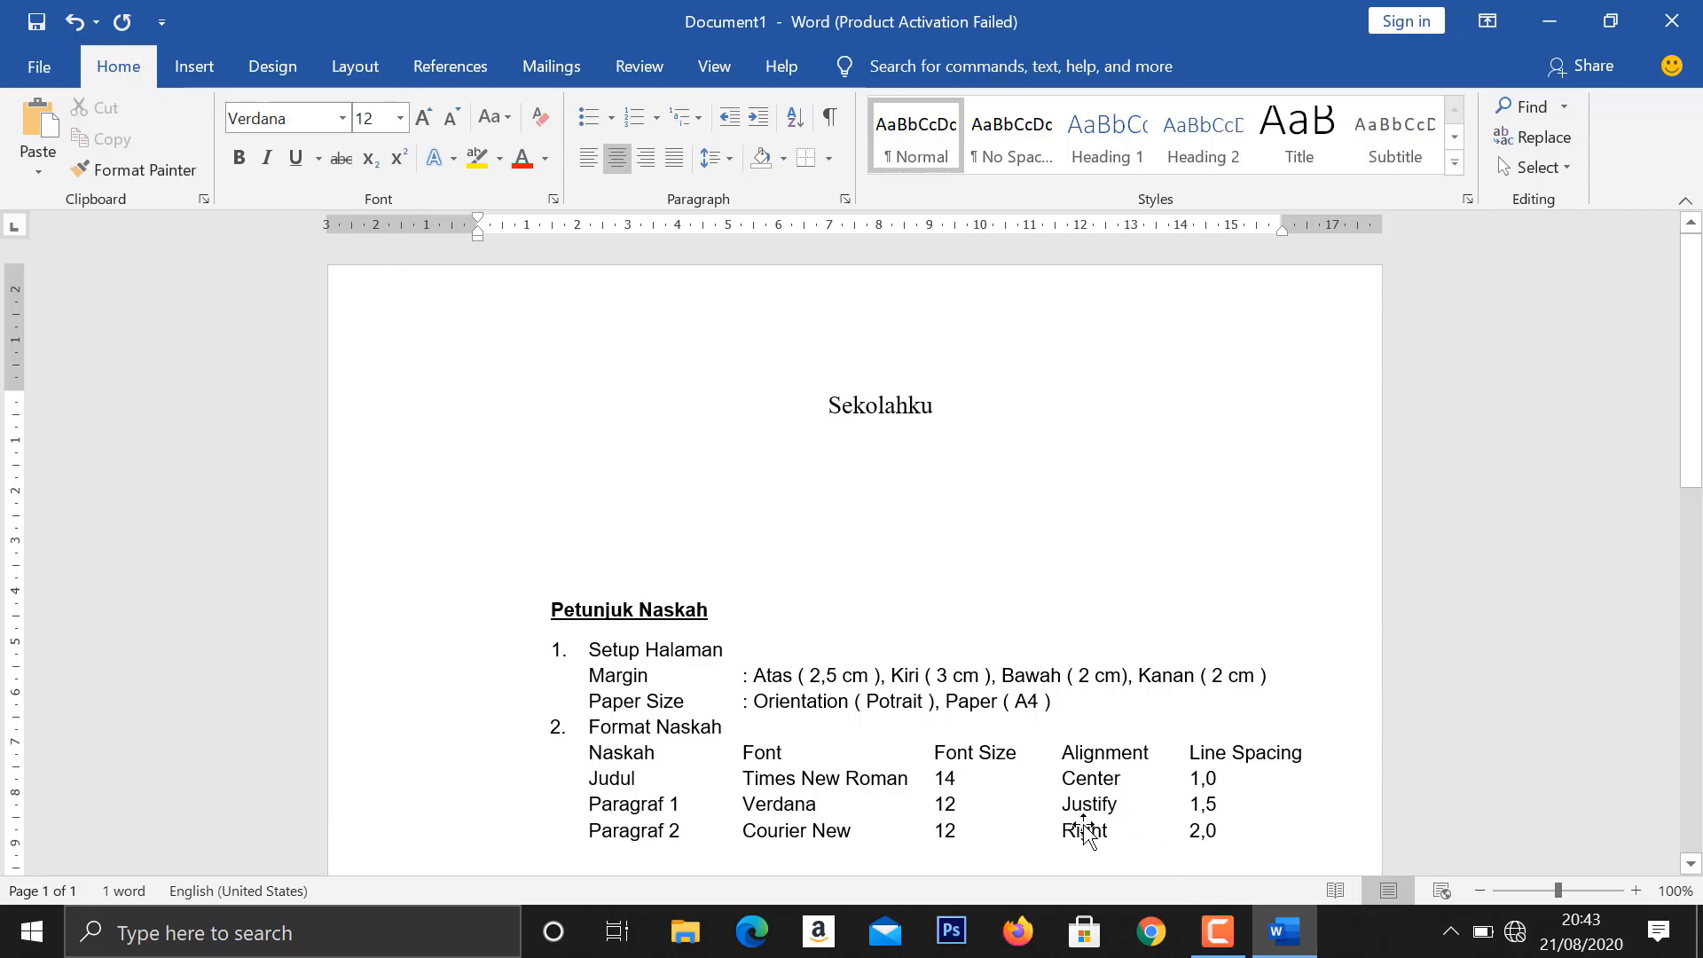
- Justify the first body paragraph and set its line spacing to 1,5
left_click(685, 158)
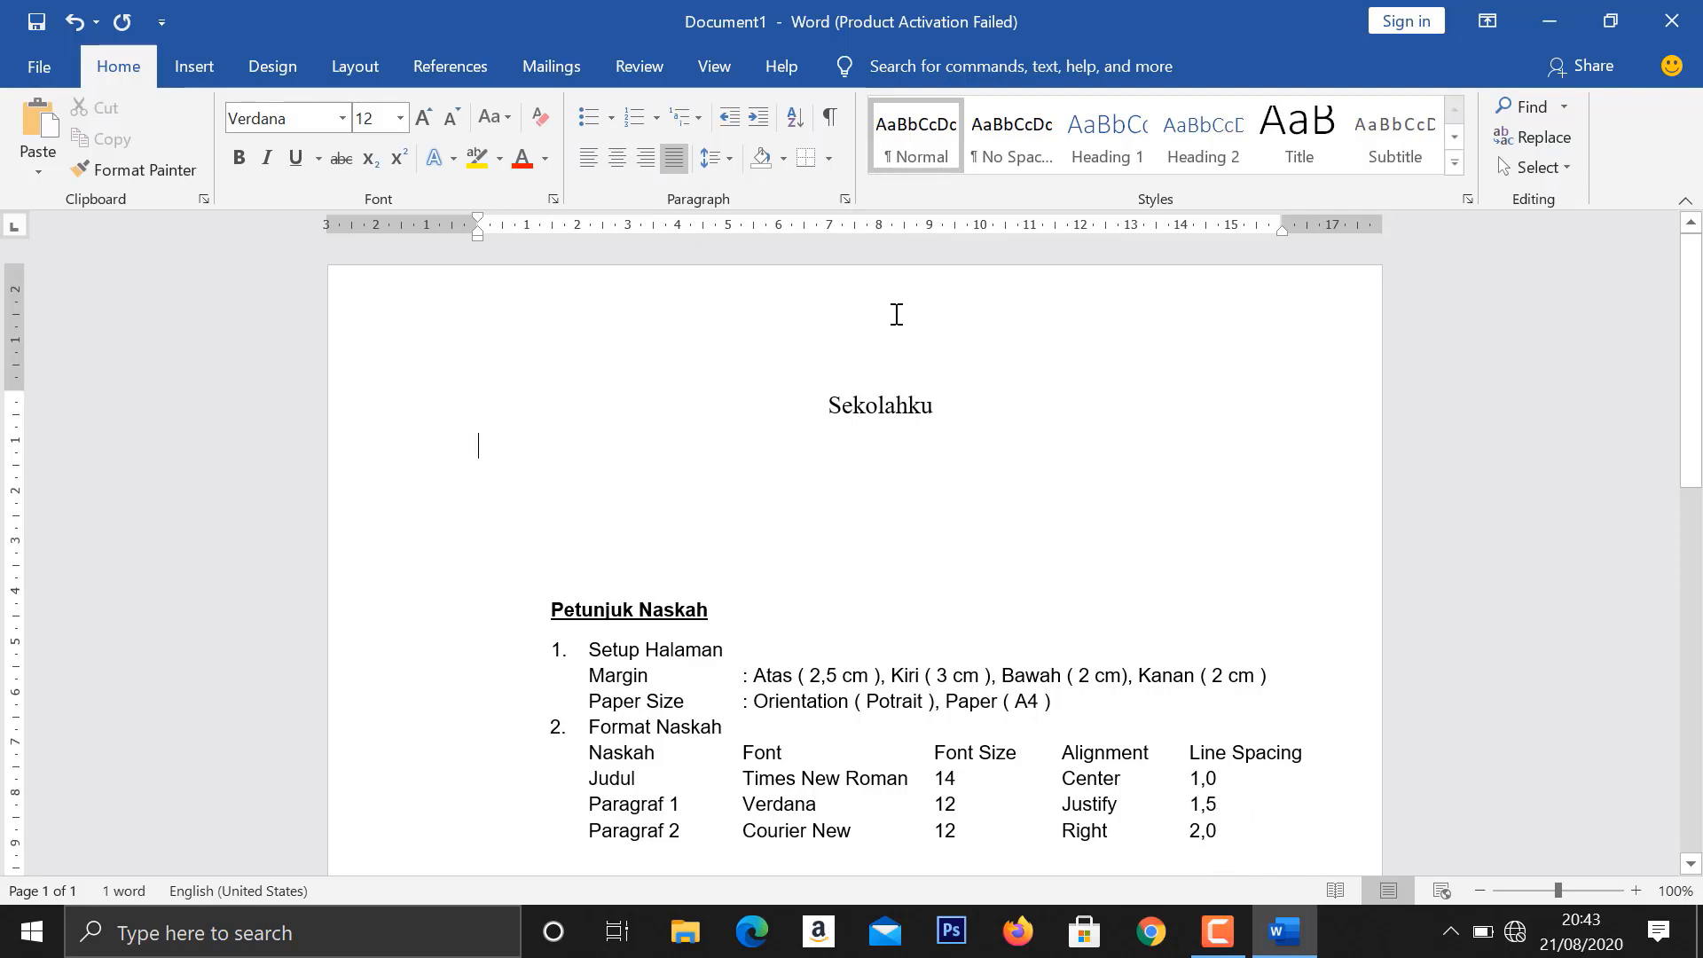
left_click(731, 160)
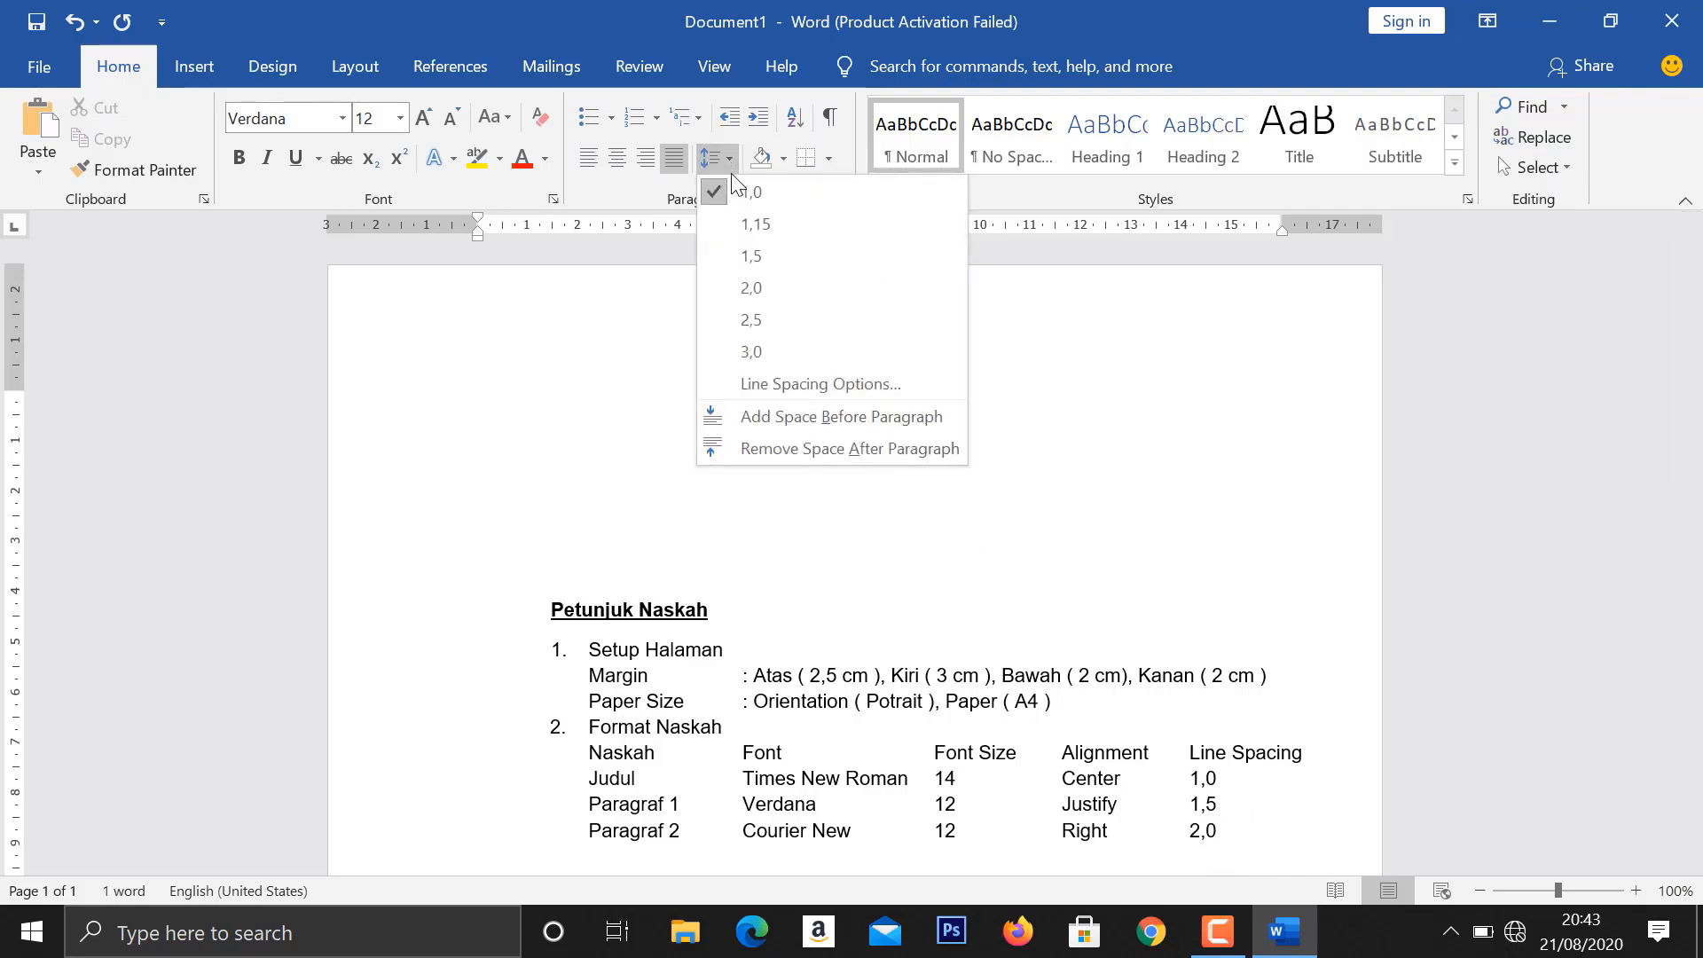
left_click(731, 255)
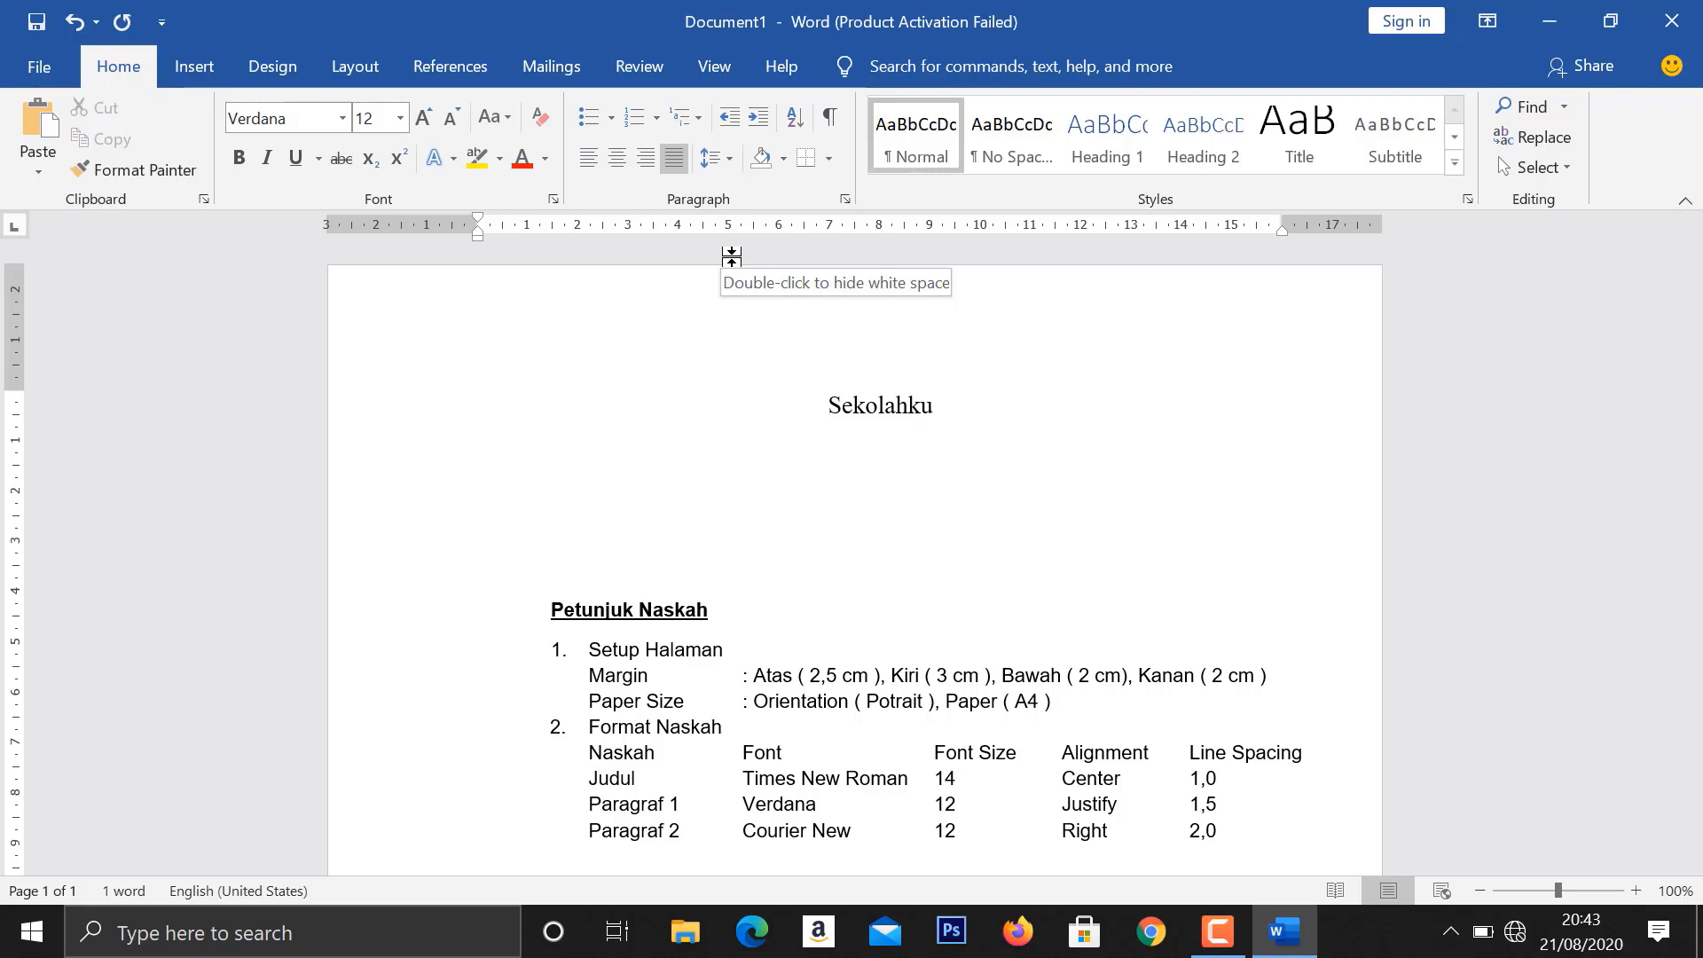
- Write "Di sekolahku, dikelilingi oleh berbagai macam tanaman. Seluruh taman kelas juga dihiasi oleh bunga berwarna warni." as the opening of the first body paragraph
type("Di sekolahku, dikeli")
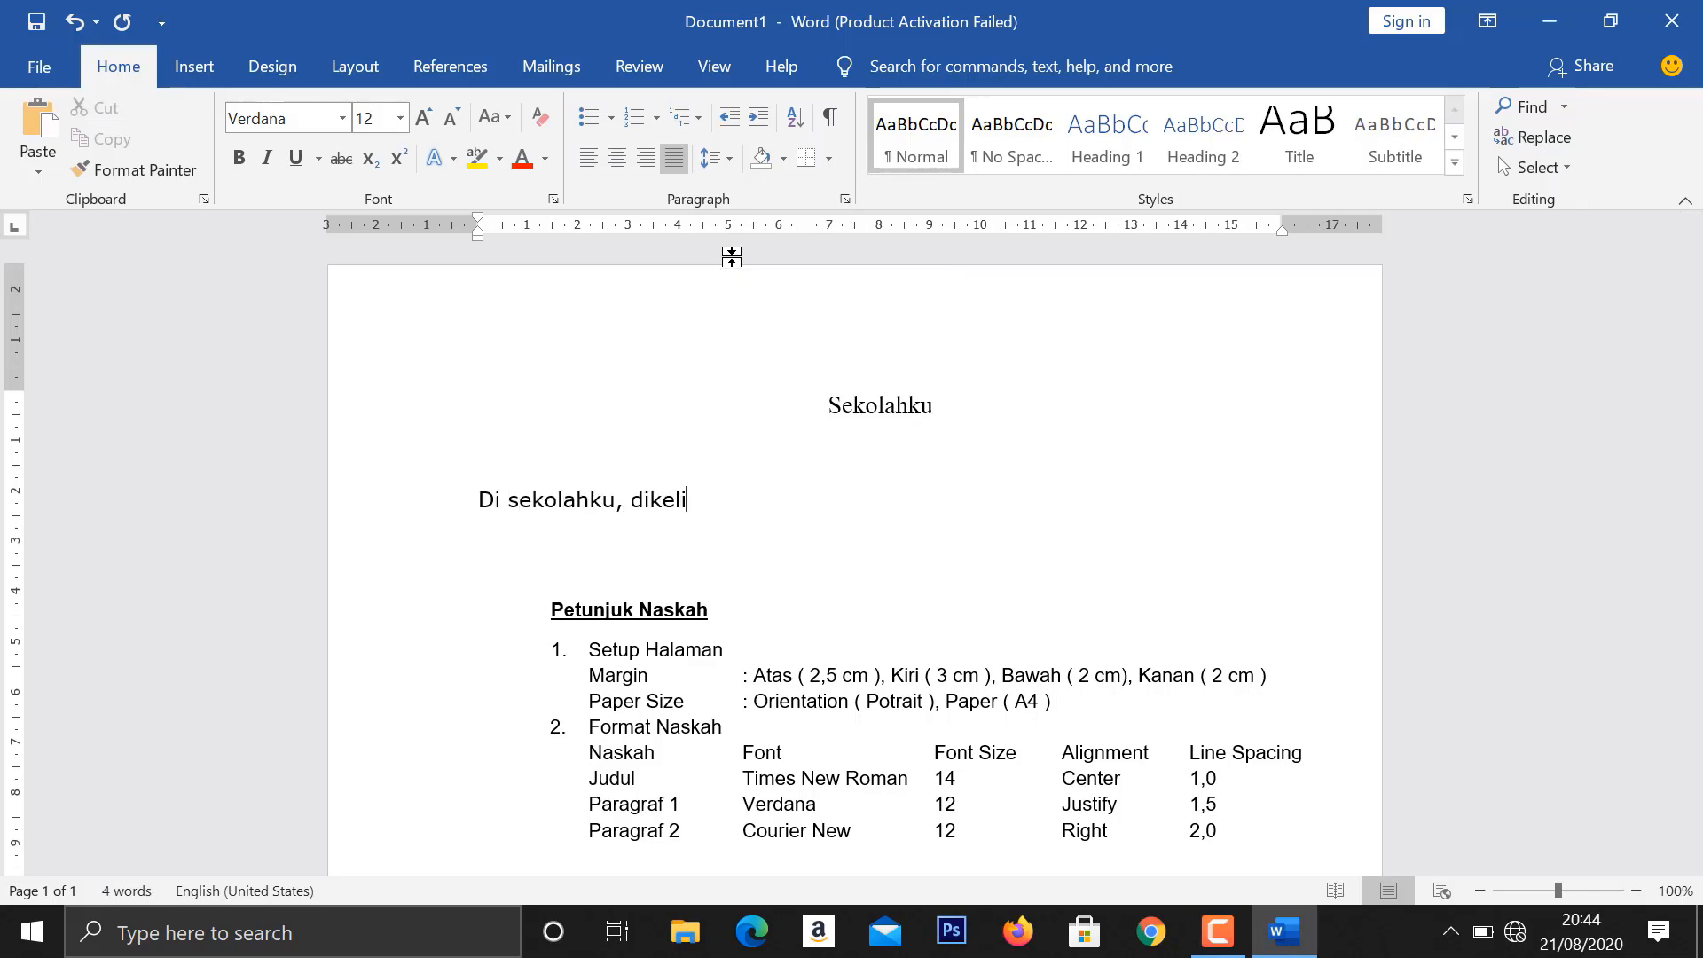
type("lingi oleh berbagai")
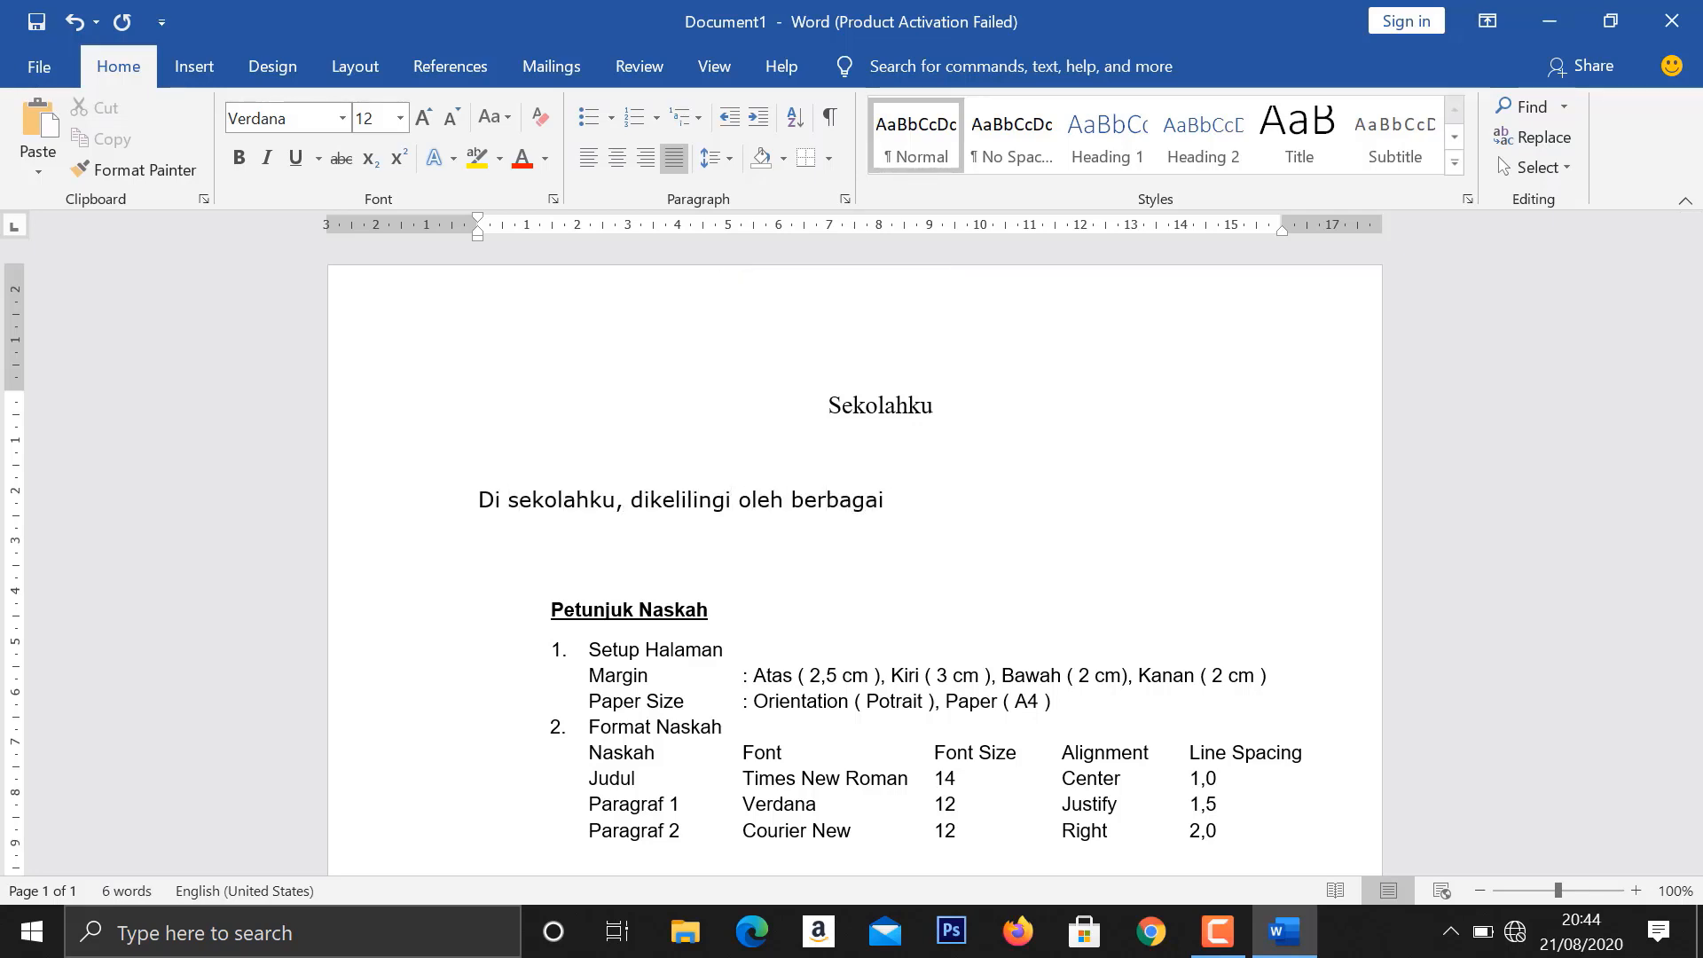
type(" macam tanaman. ")
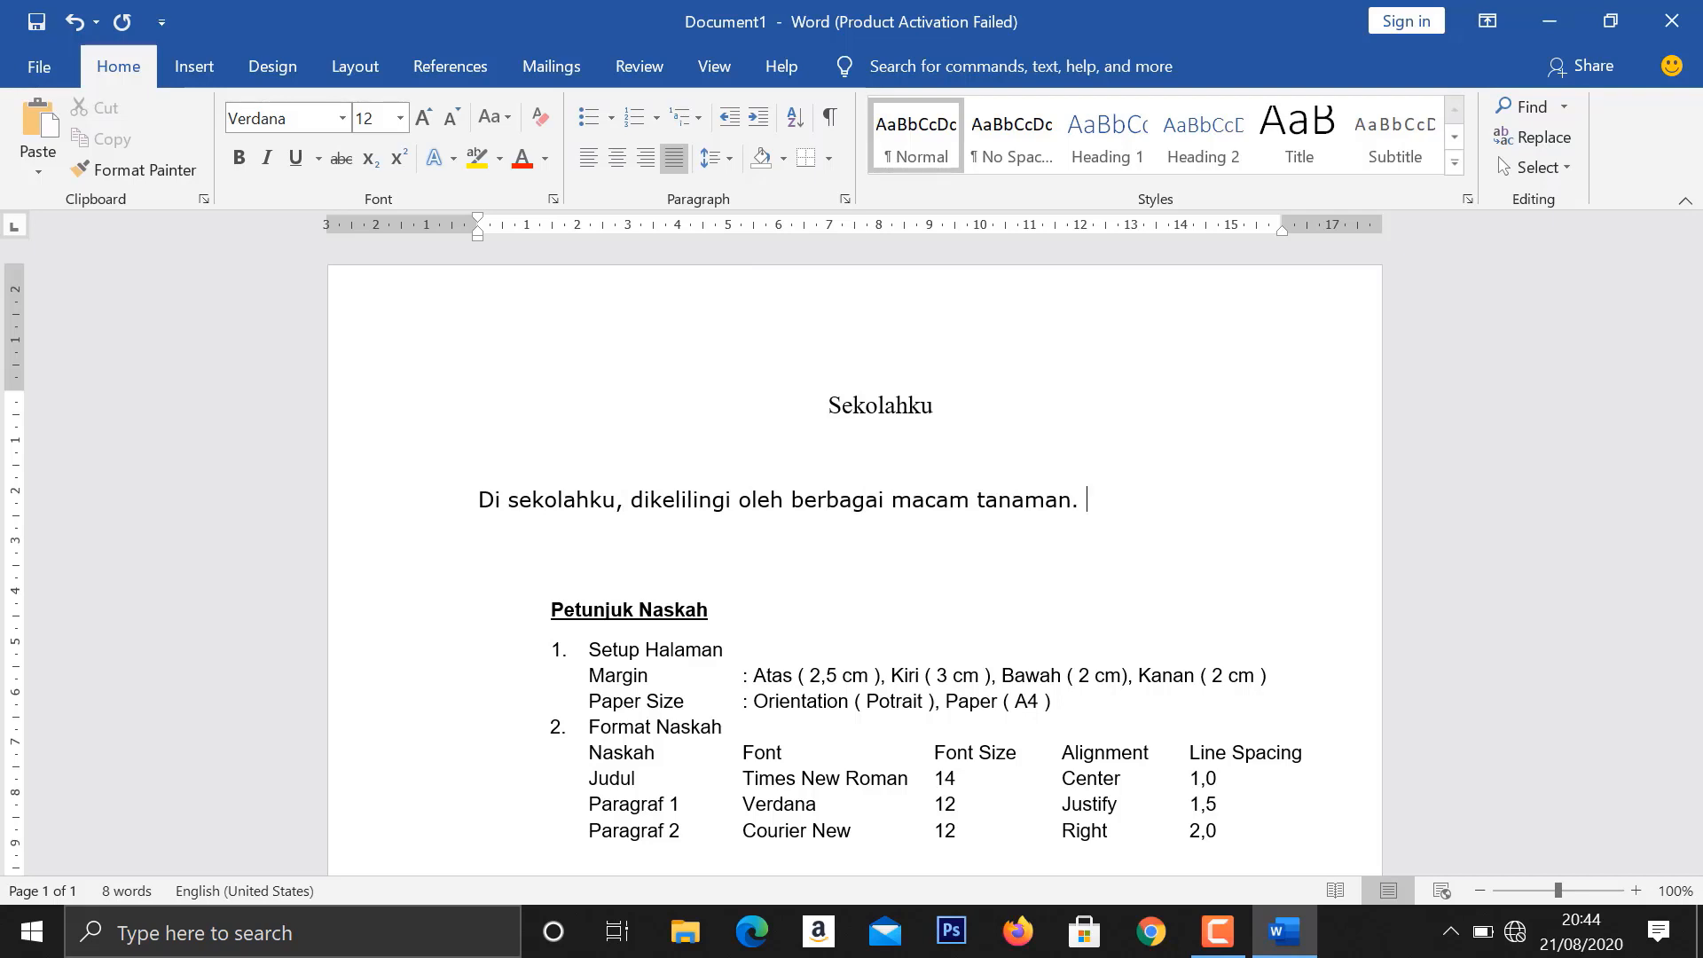
type("Seluruh taman kelas")
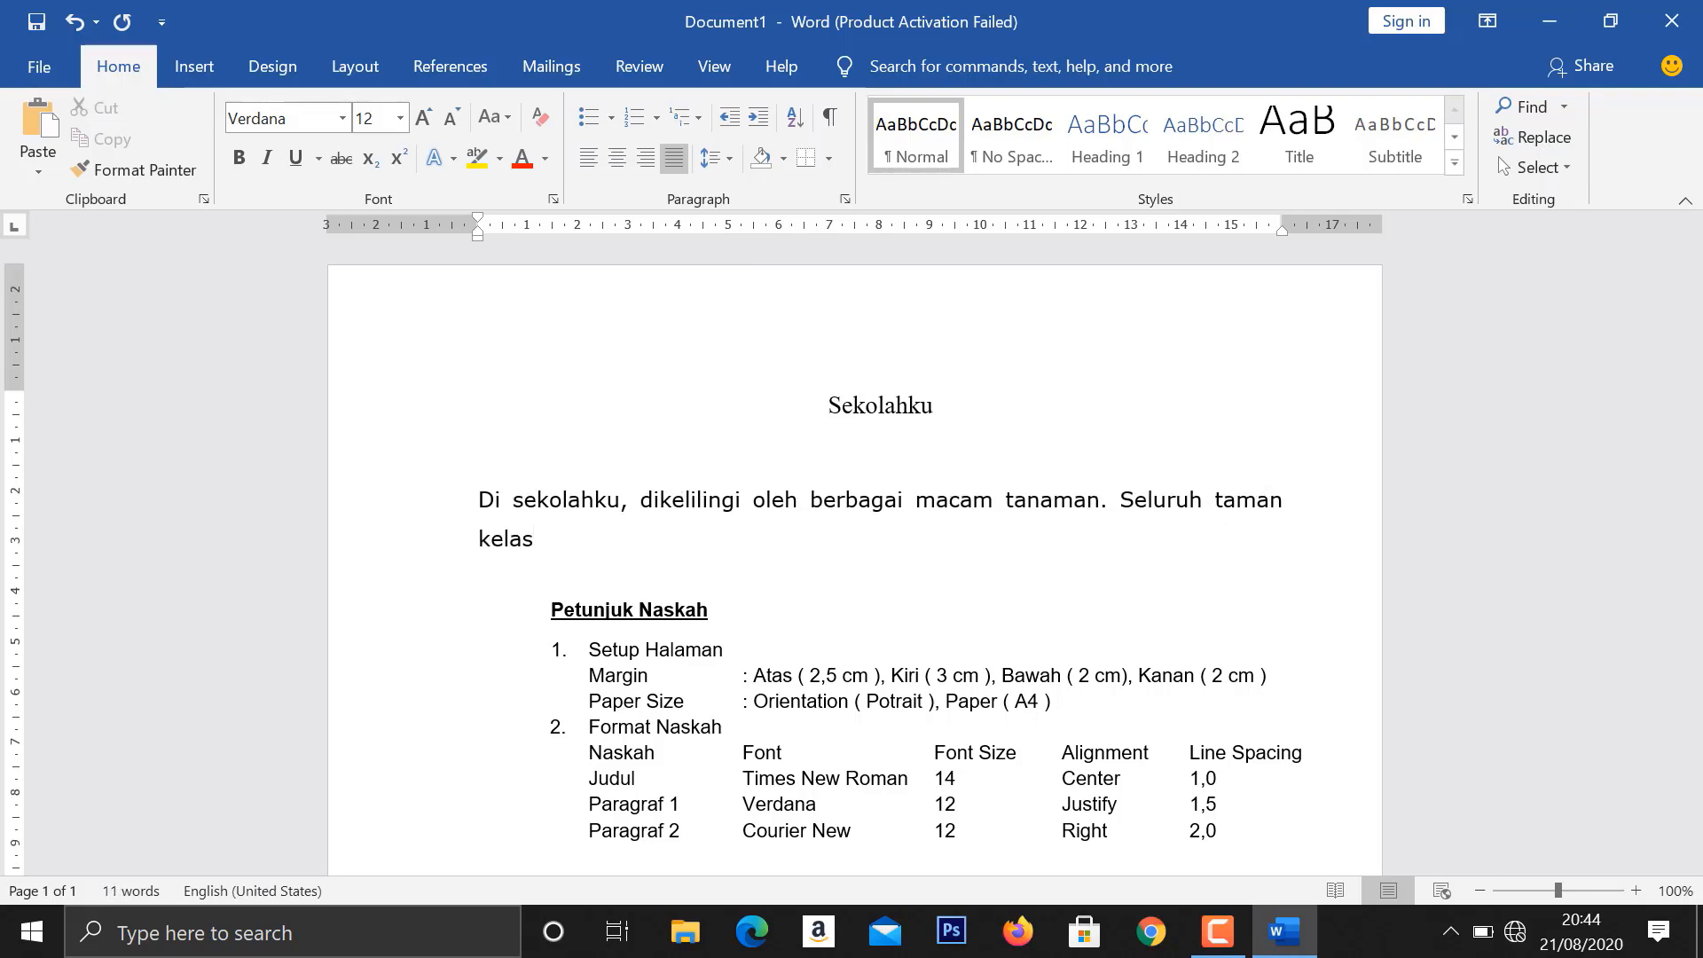
type(" juga dihiasi oleh bunga ")
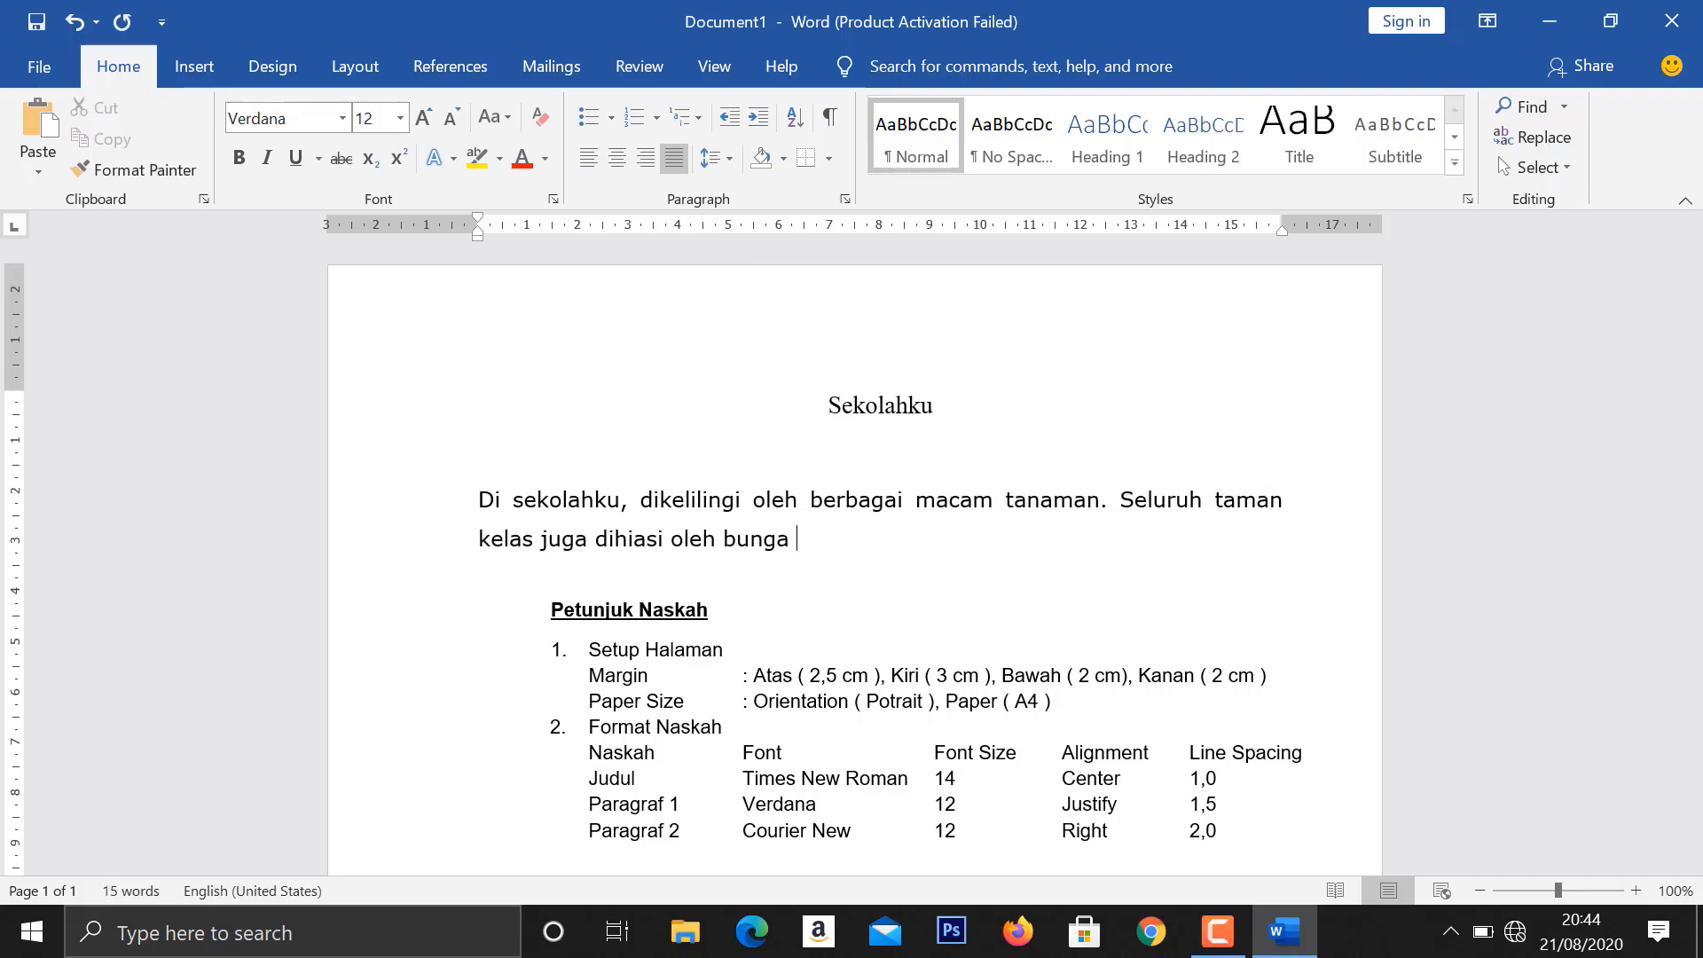
type("berwarna warni. ")
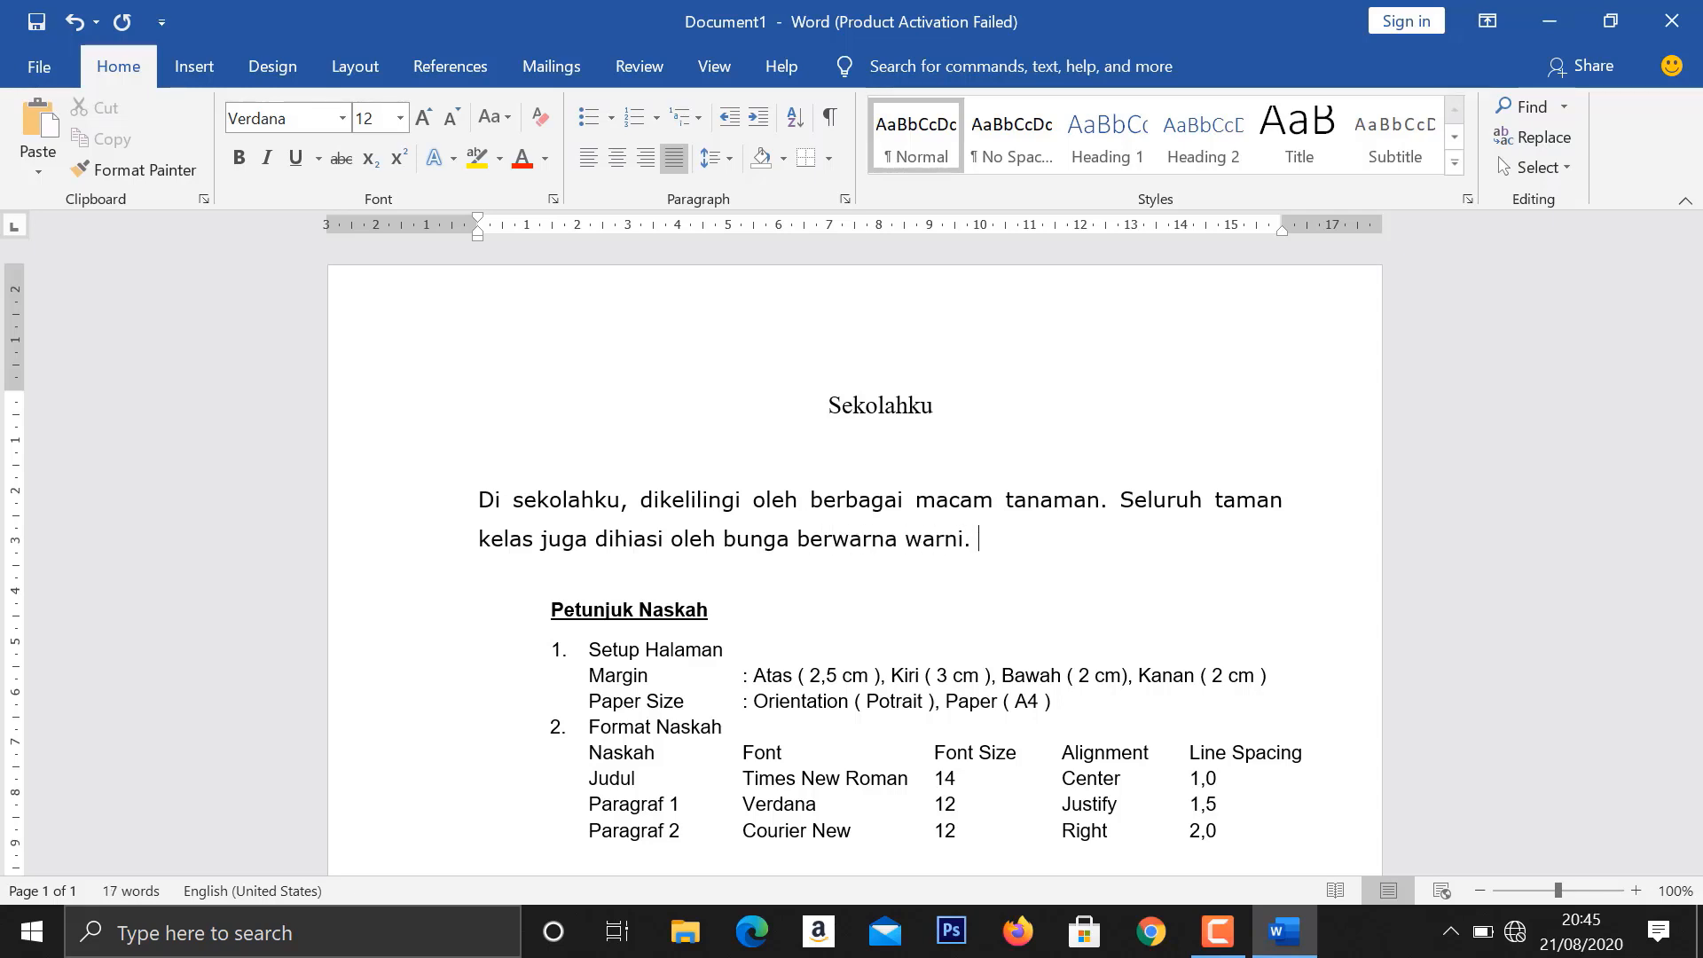
type("Begitu pula kelas kami")
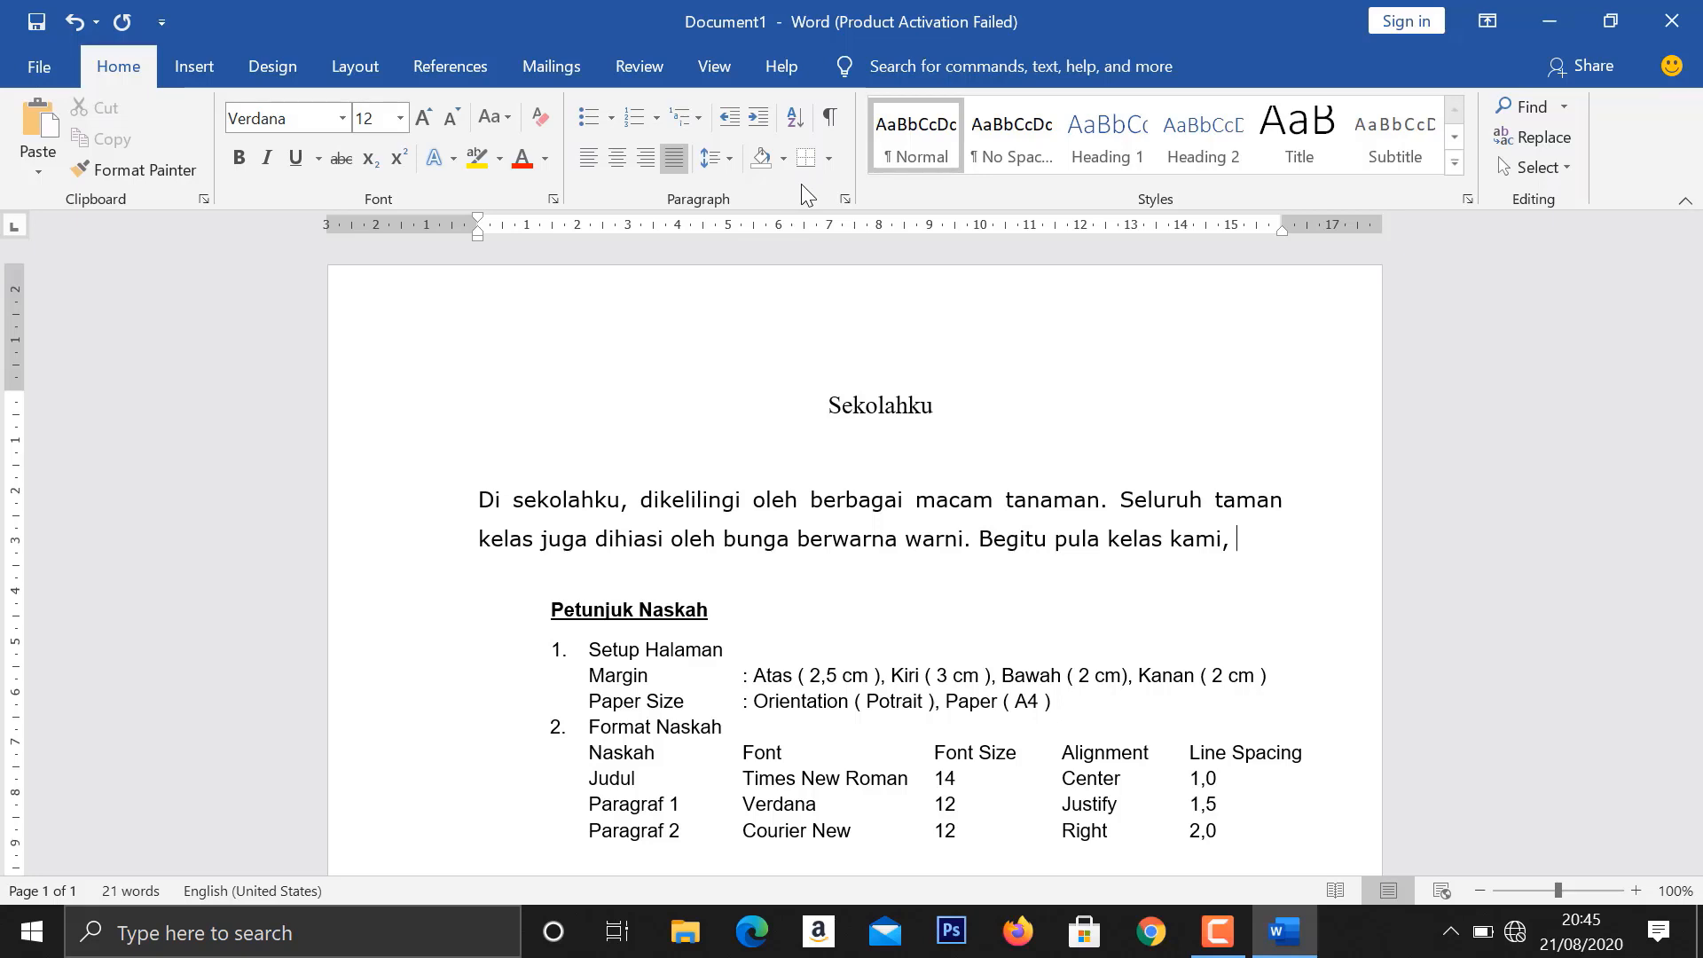
type(",")
- Extend the second sentence after "warni" with a comma and "begitu pula kelas kami" in lower case
left_click(995, 540)
key("BackSpace")
key("BackSpace")
key("BackSpace")
type(", b")
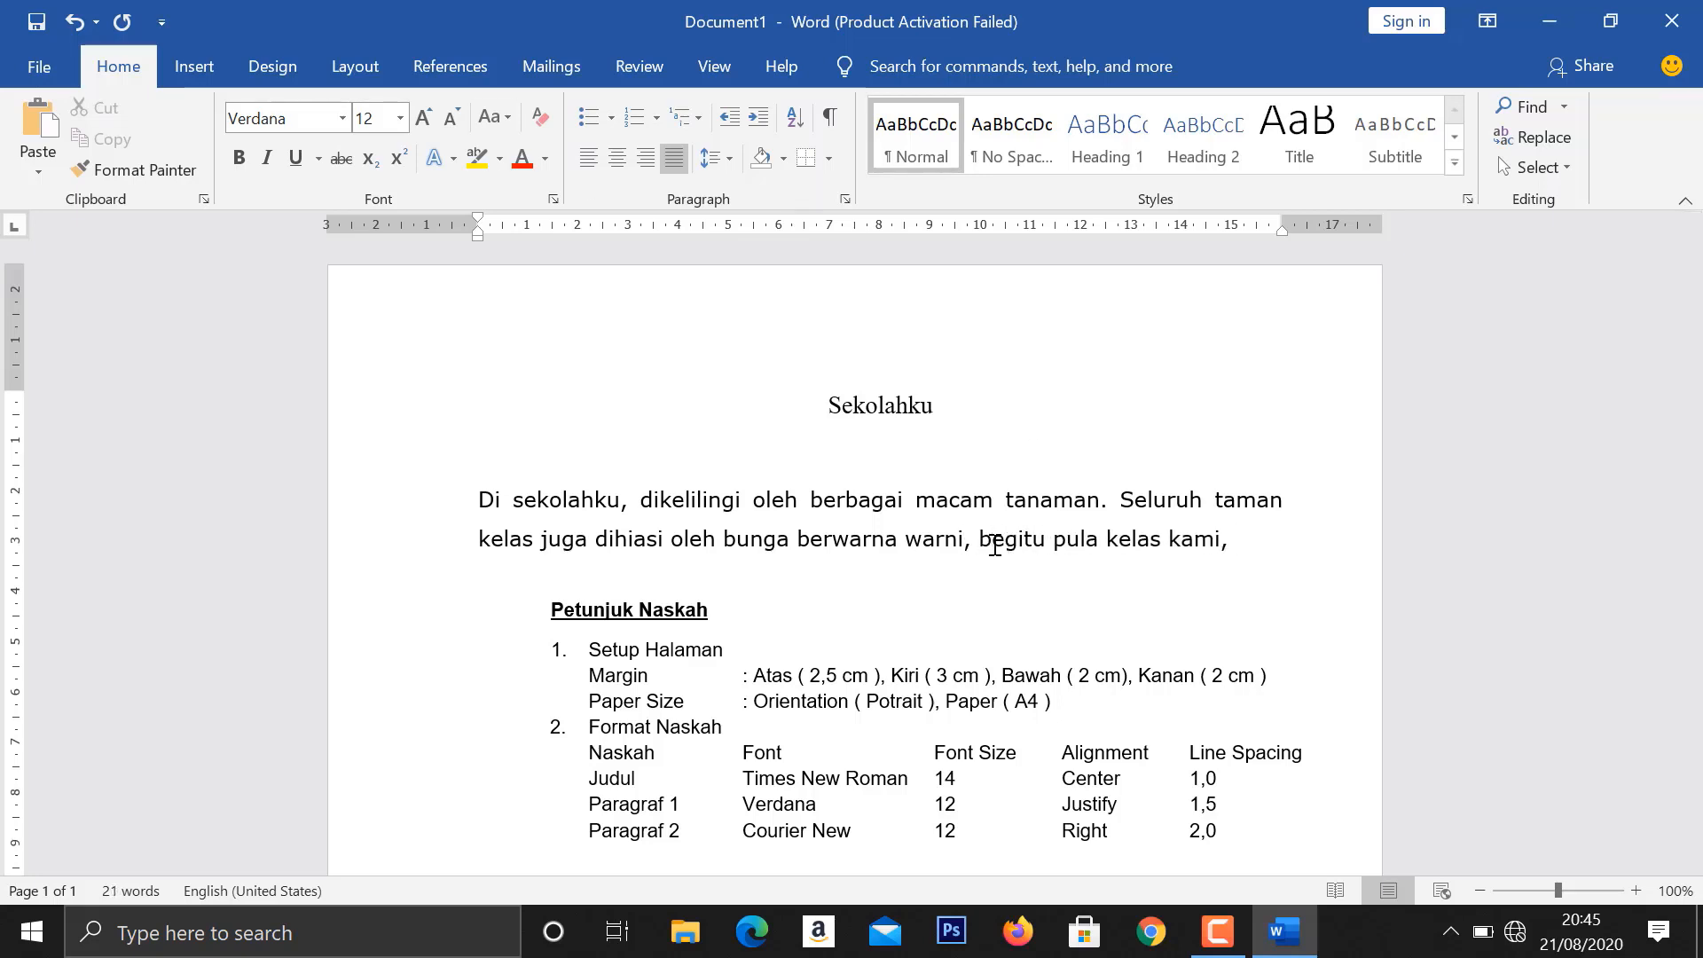
- End the sentence after "kami" with a period, start the next with "Kelas tempat kami", and move the Petunjuk Naskah block lower to make room
left_click(1243, 541)
key("BackSpace")
type(". Kelas tempat")
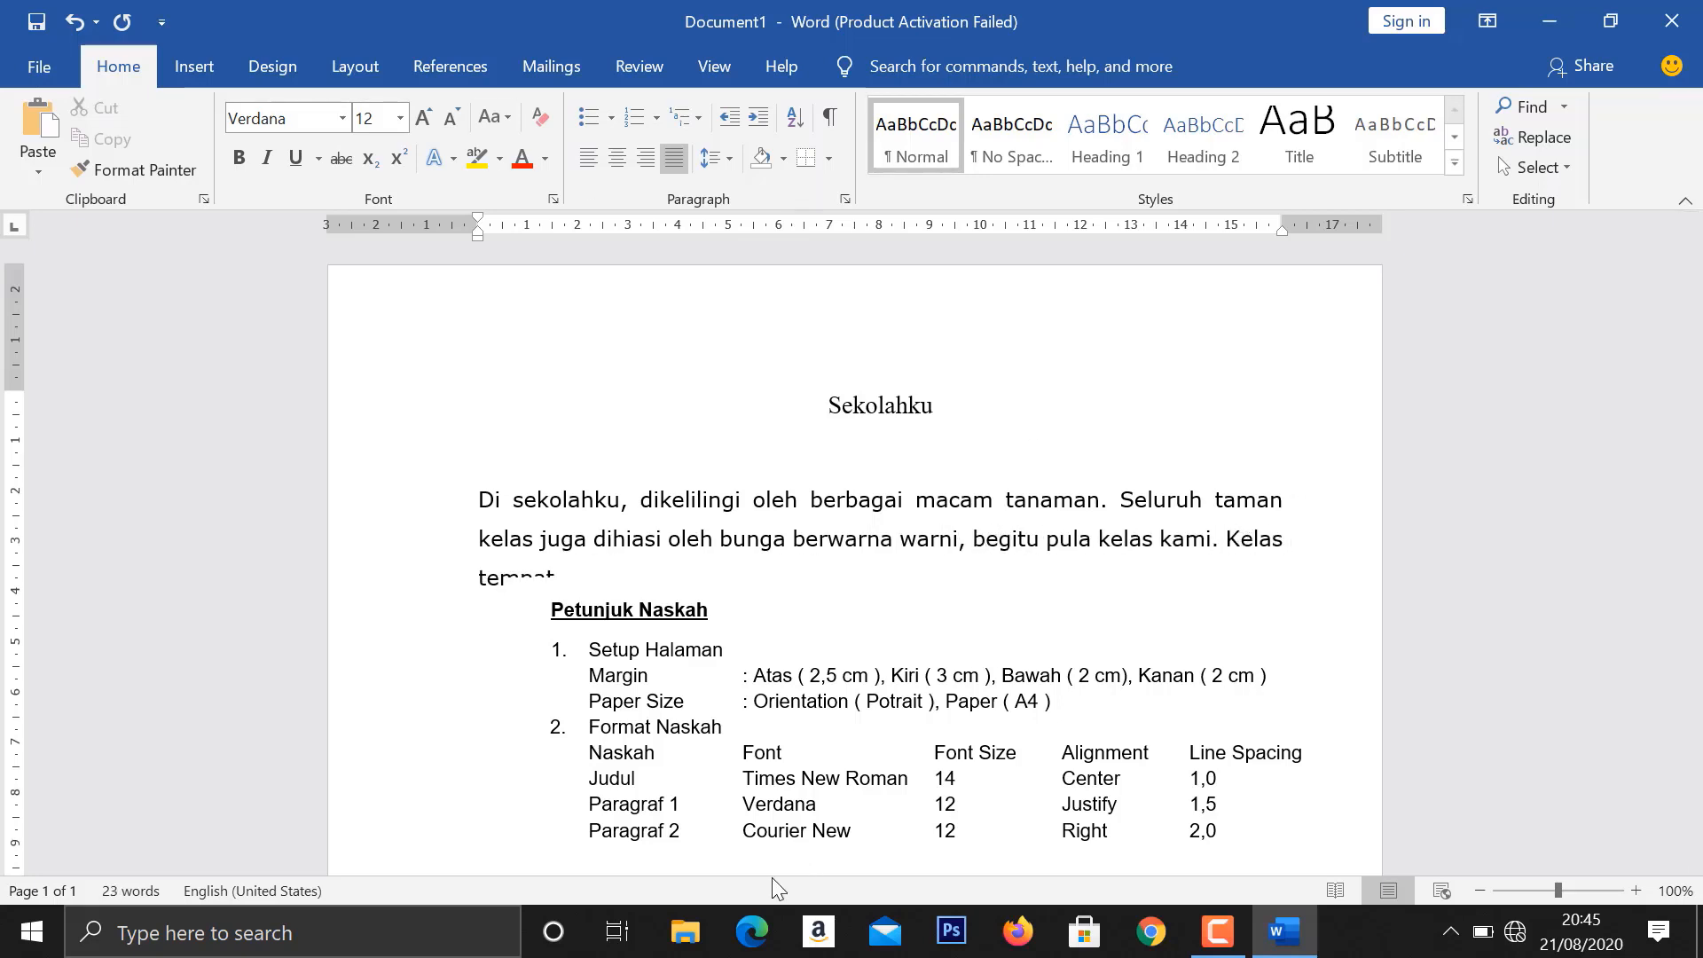
left_click_drag(655, 574, 642, 643)
left_click(618, 585)
type("kami")
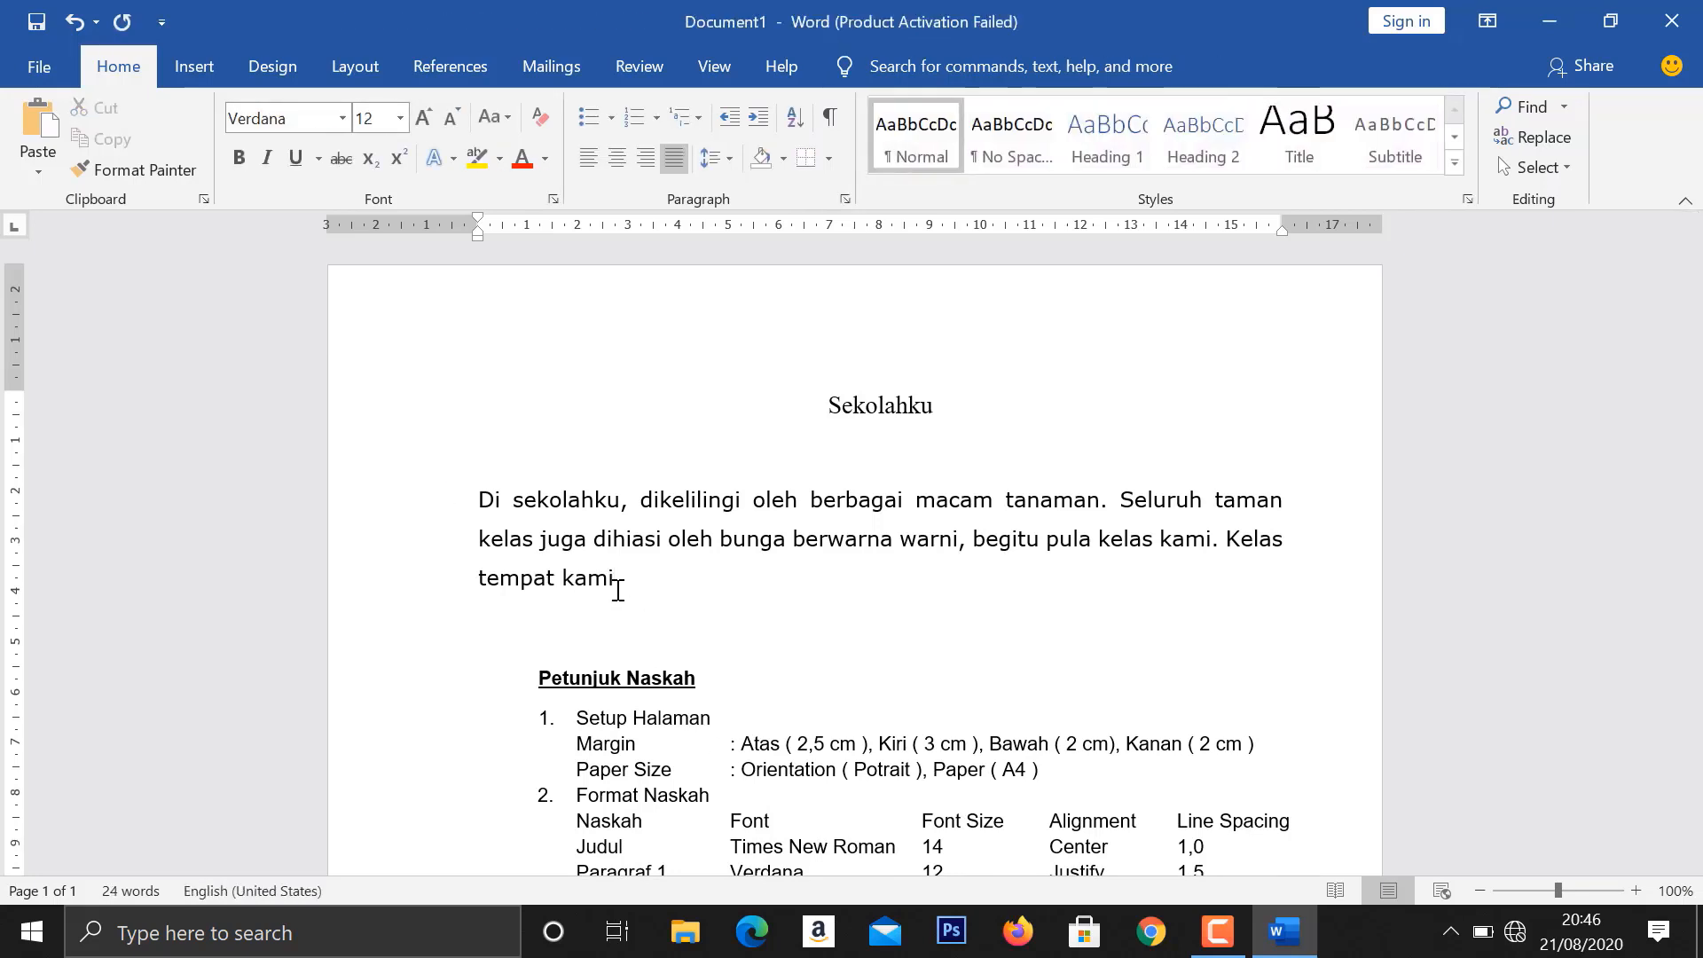
type(" belajar ")
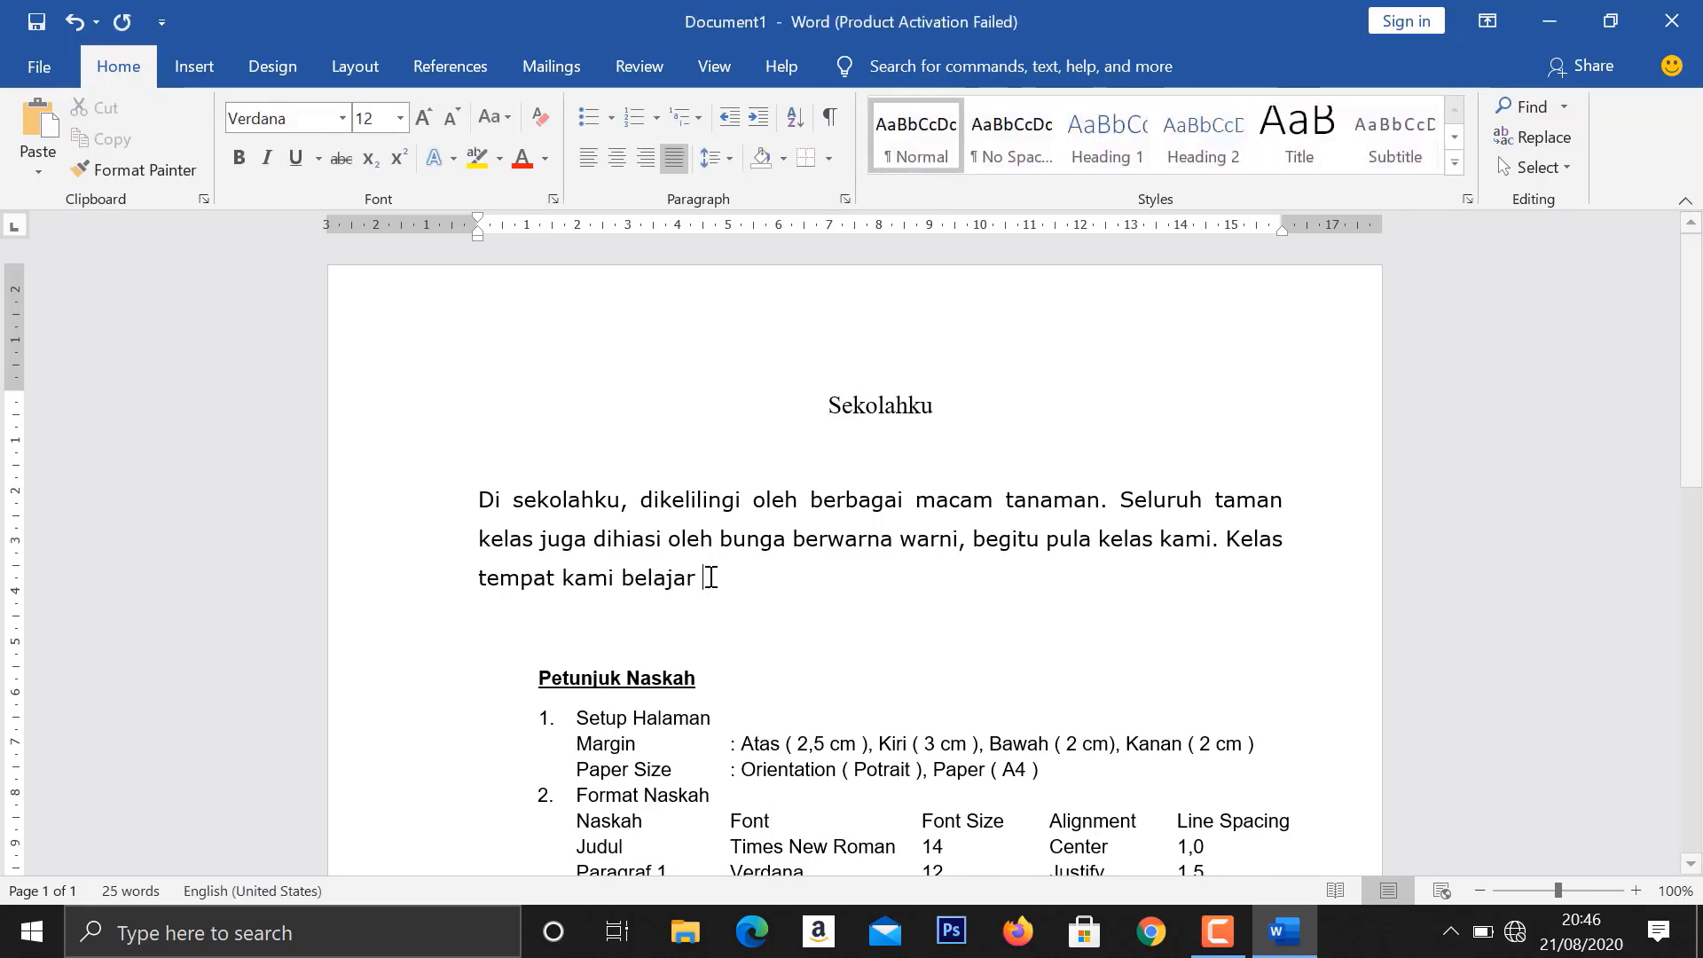
type("dipenuhi oleh lap")
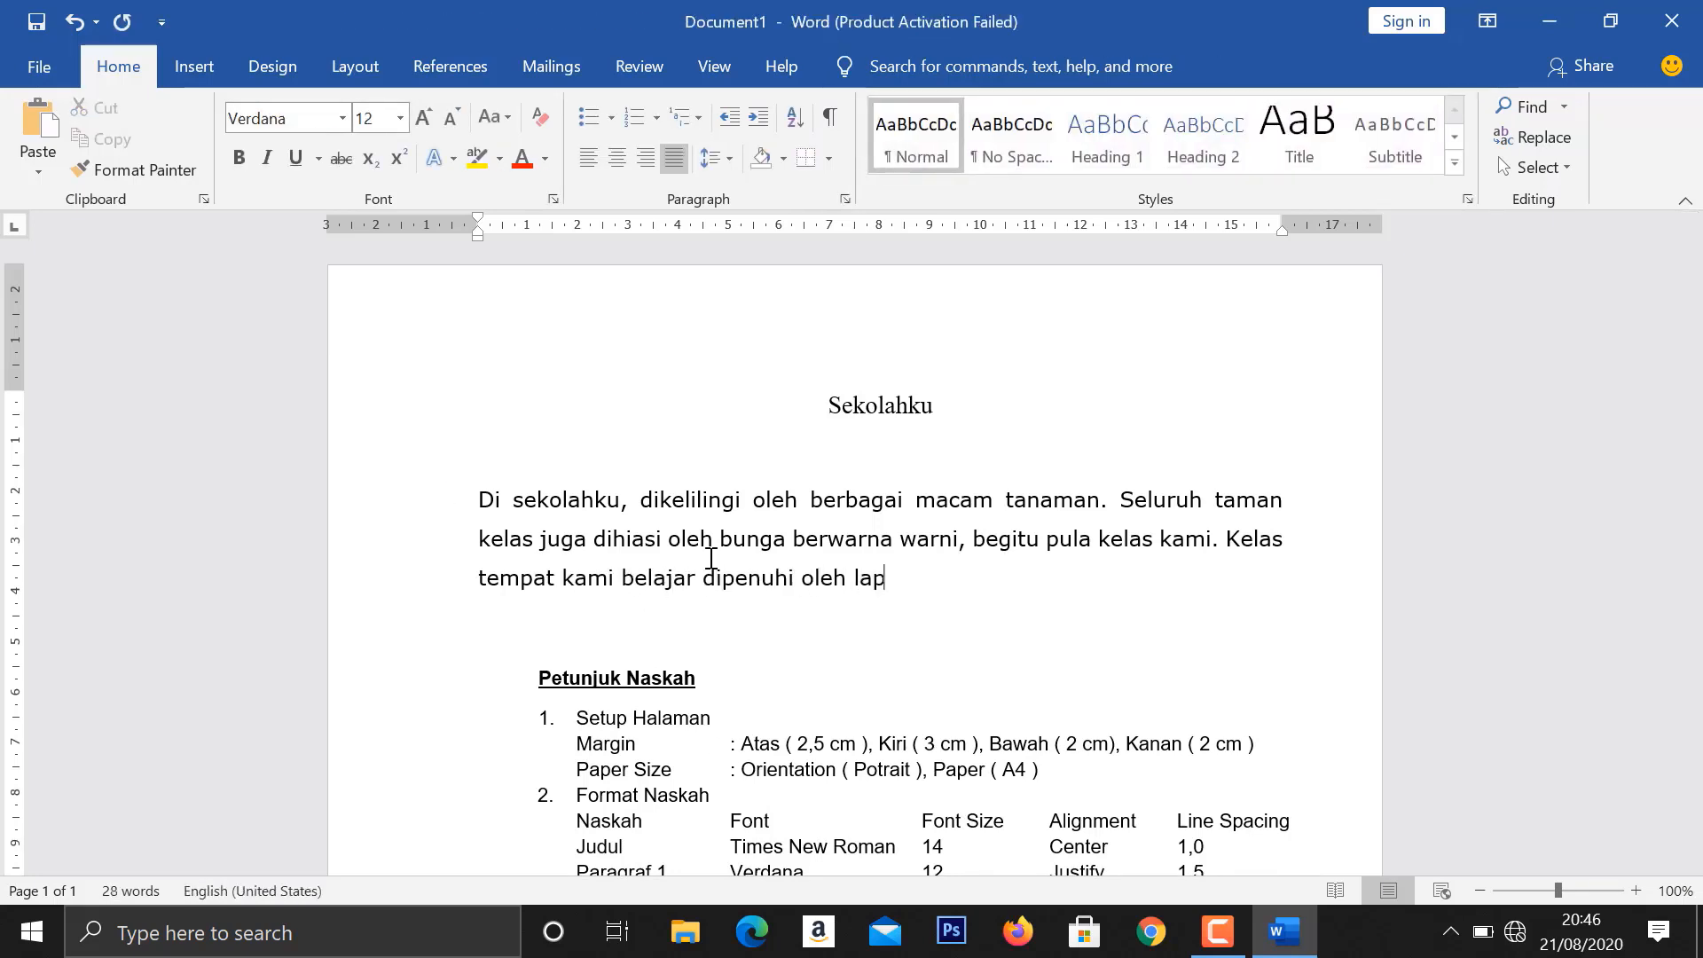
type("isan cat berwarna putih serta")
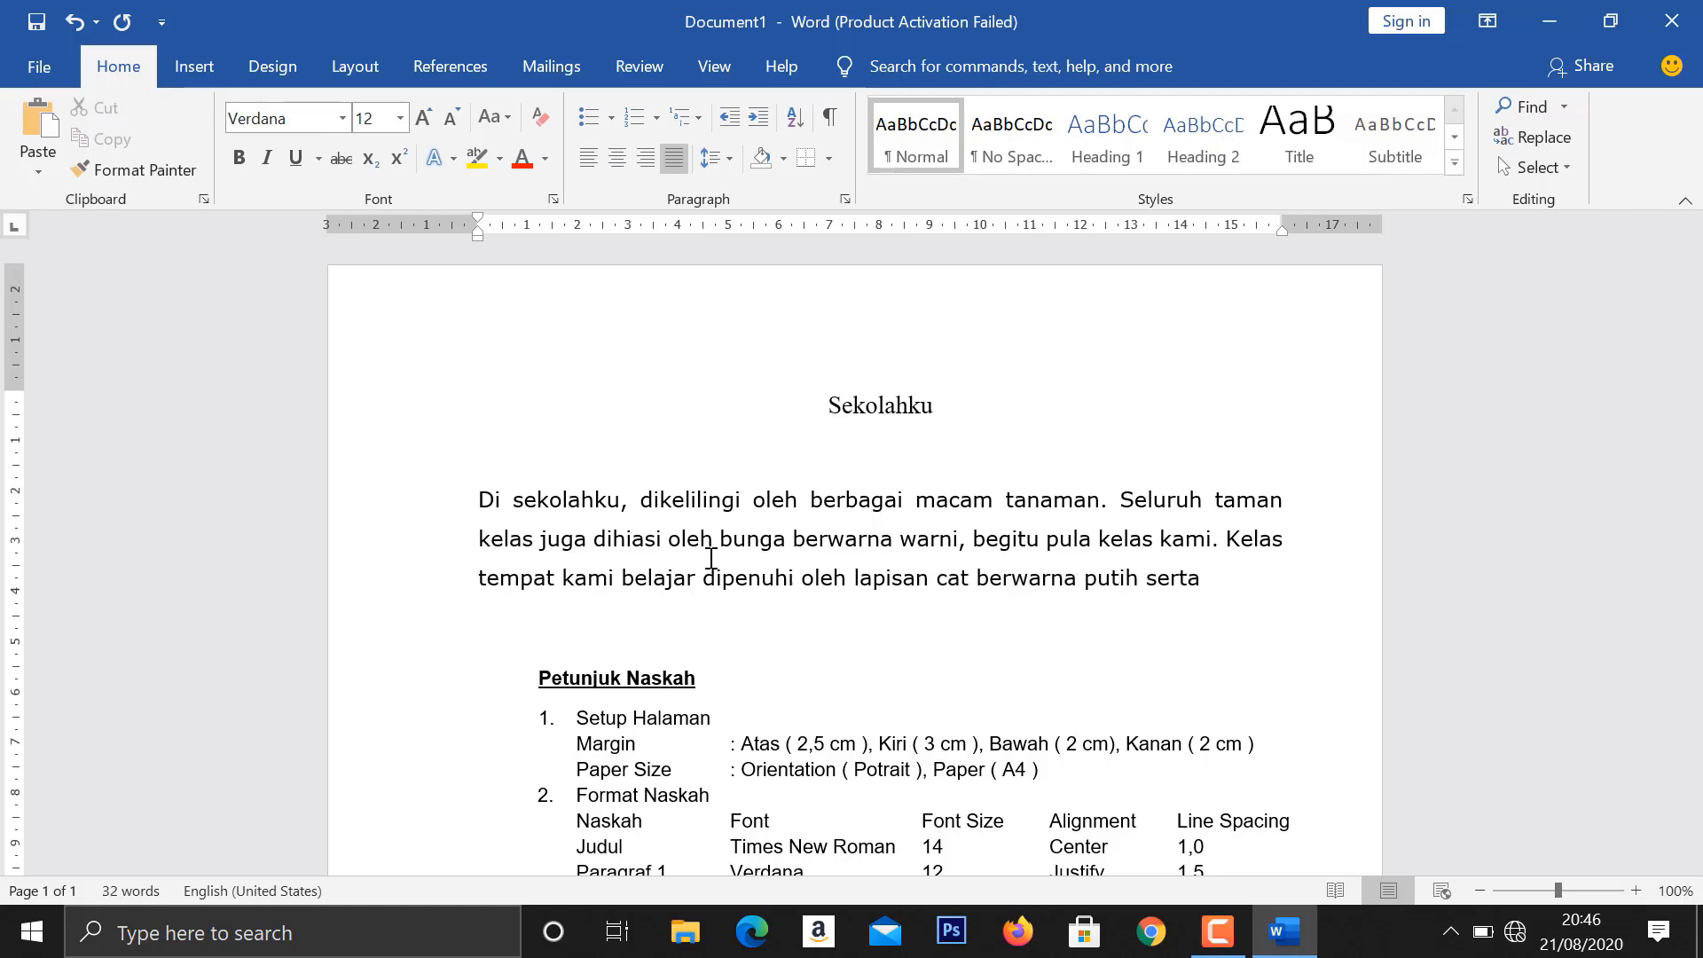
type(" ukiran - ukiran tangan siswa")
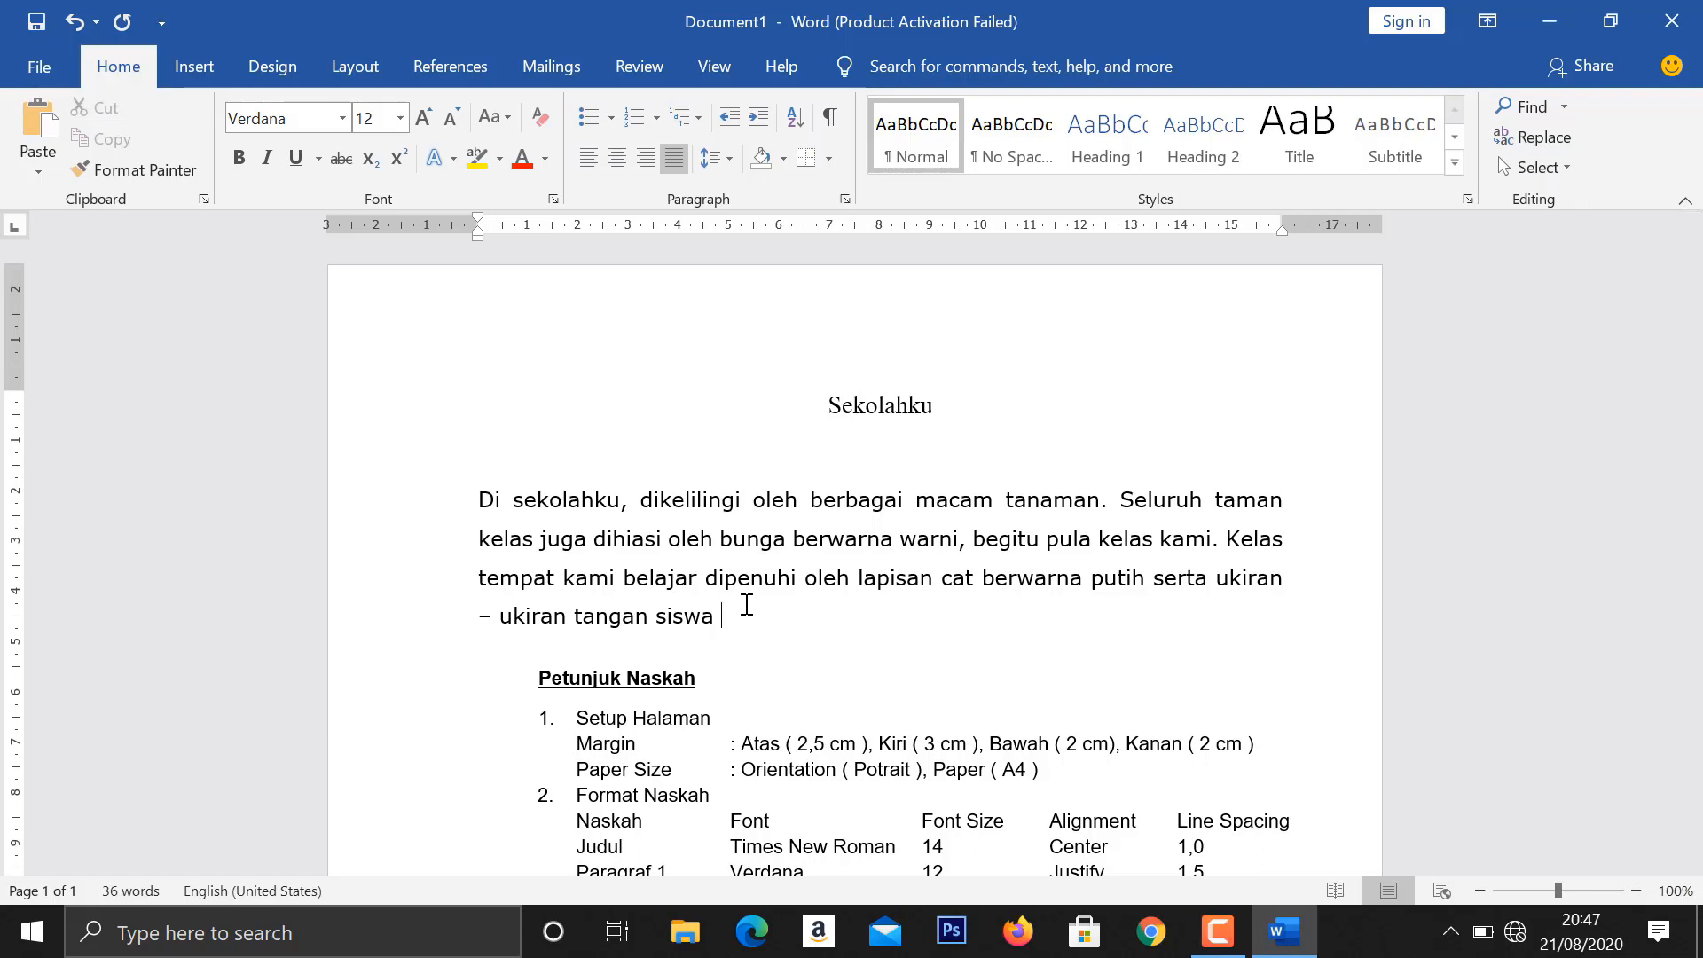
type("yang menghiasi maading kelas")
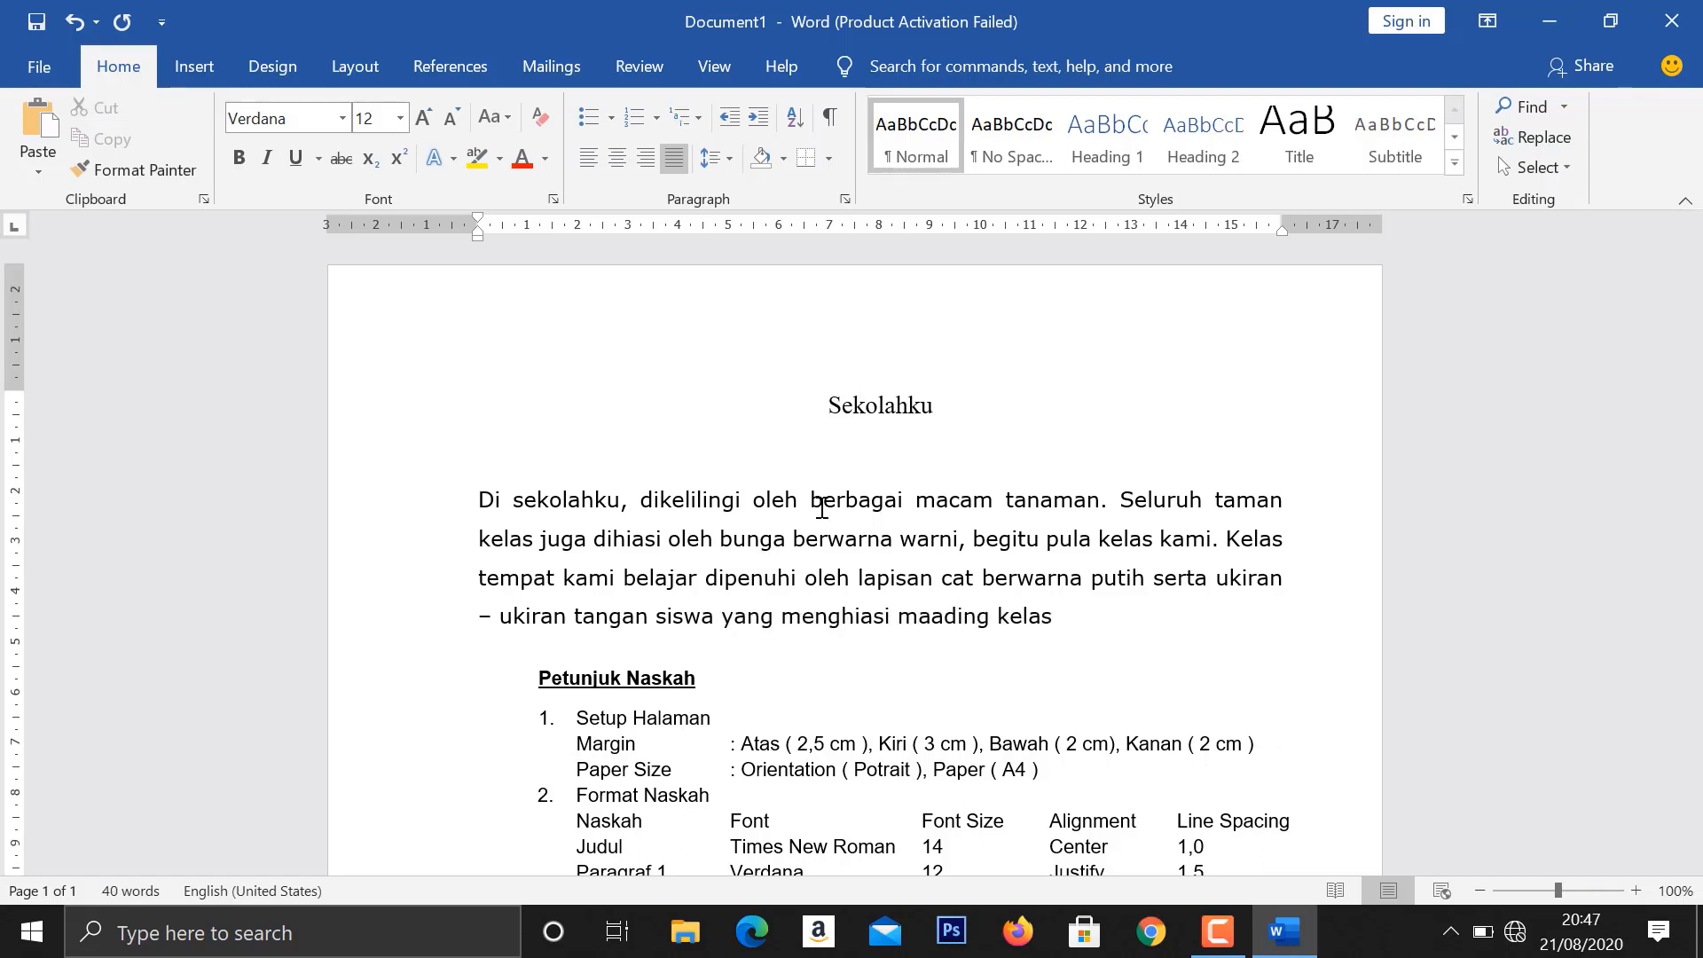
type(" sehingga")
- Continue with "belajar dipenuhi oleh lapisan cat berwarna putih serta ukiran – ukiran tangan siswa yang menghiasi mading kelas sehingga", correcting the spelling of "mading"
left_click(941, 615)
key("BackSpace")
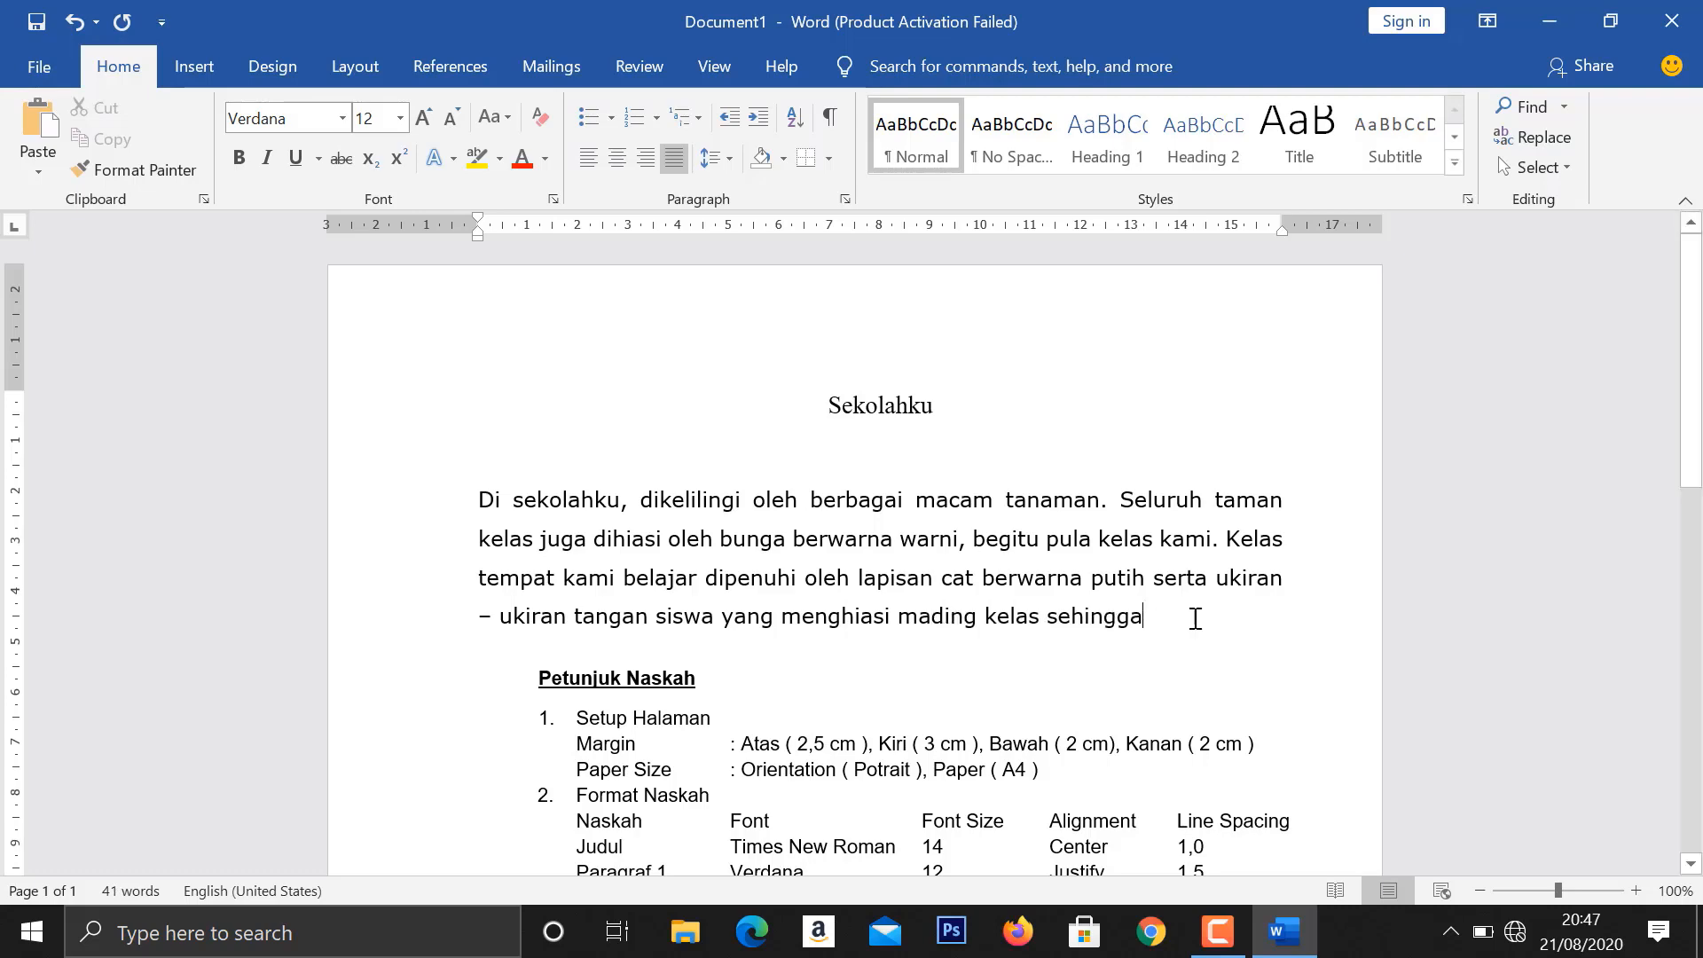
- Finish the first body paragraph with "kelas terlihat menarik sekali."
left_click(1189, 616)
type("kelas terlihat menarik sekali.")
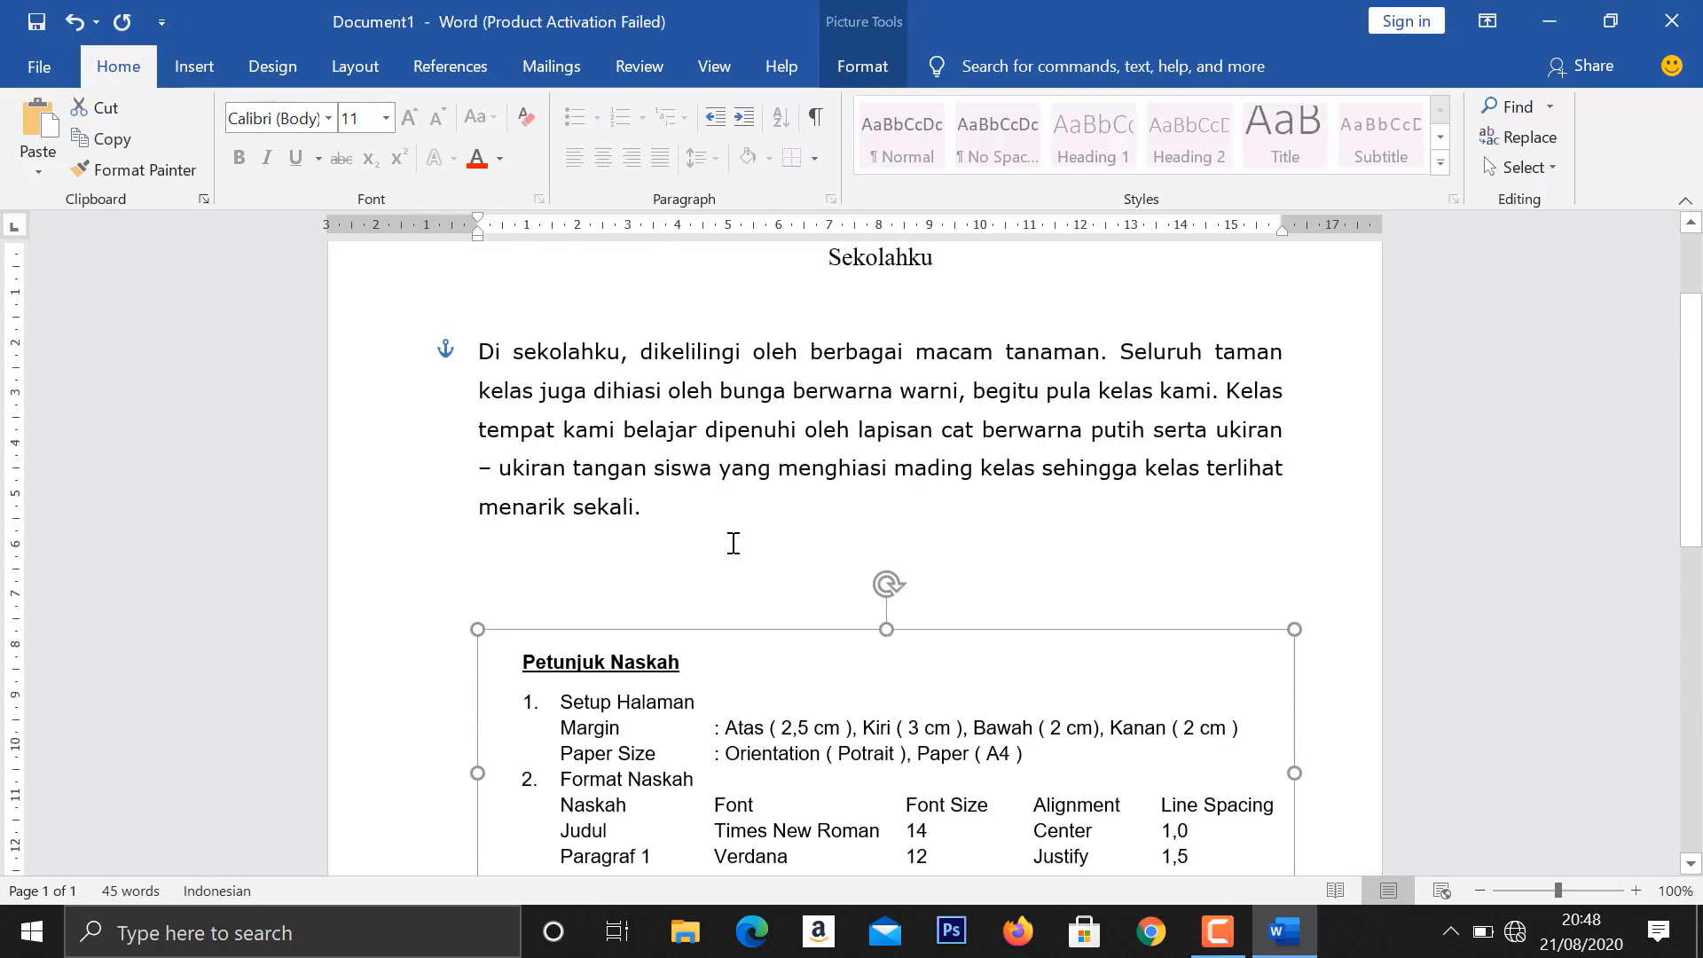
left_click(74, 23)
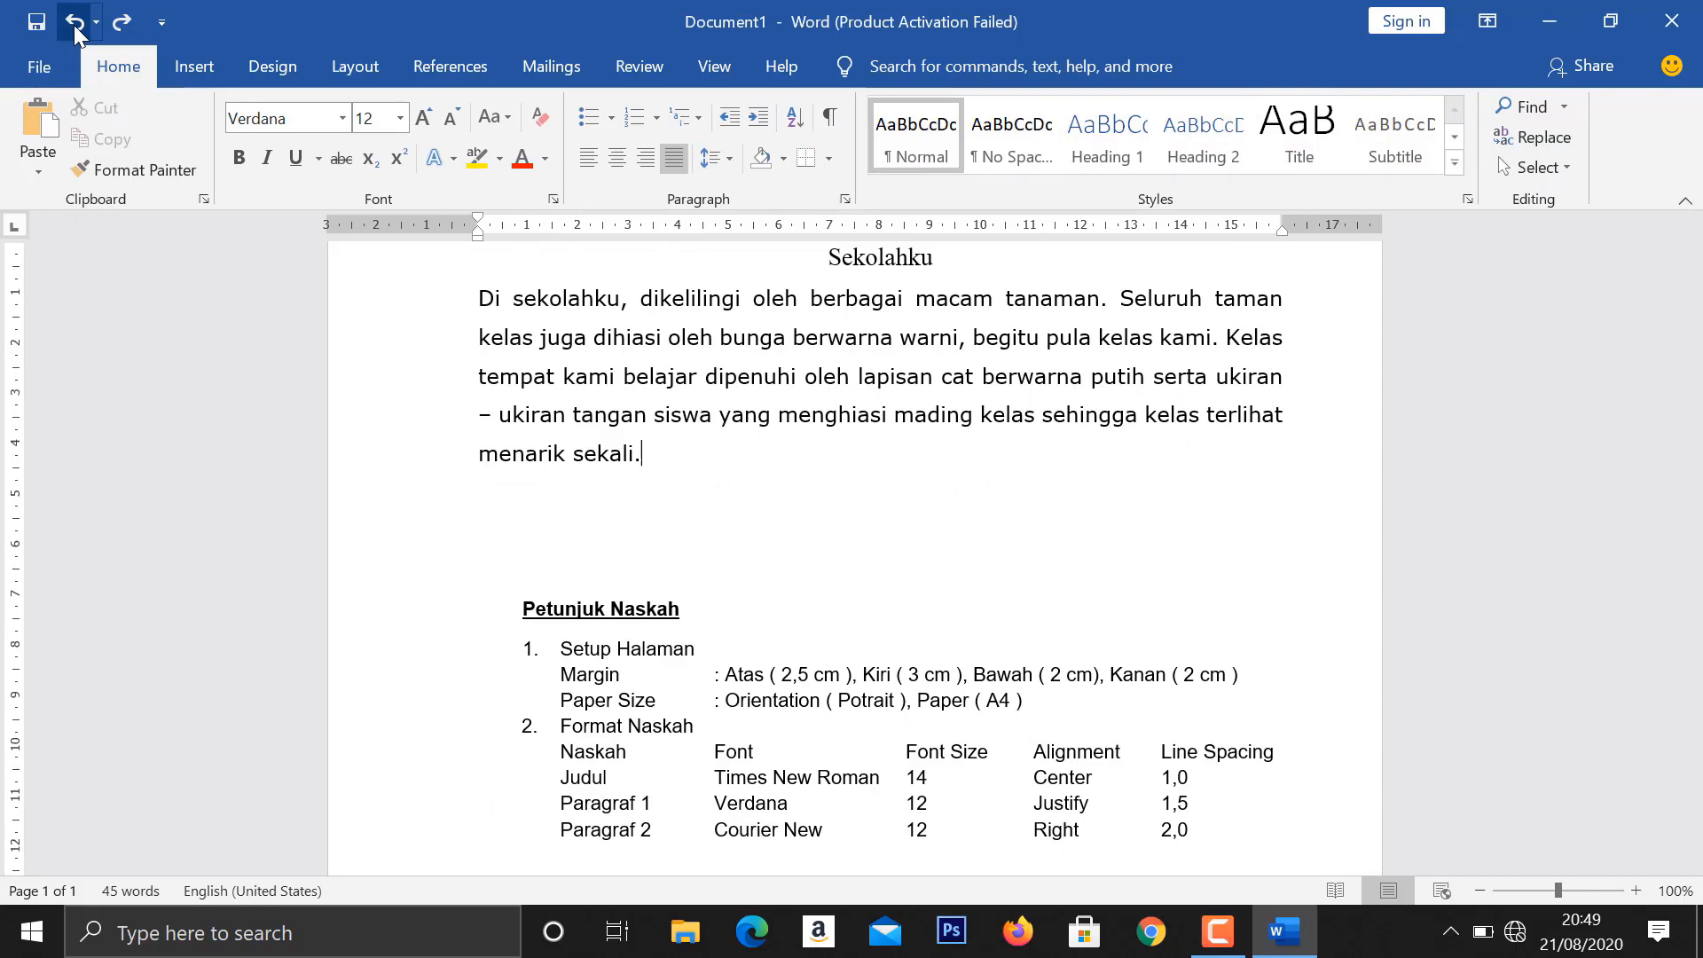
- Start a second body paragraph below the first and set its font to Courier New
key("Return")
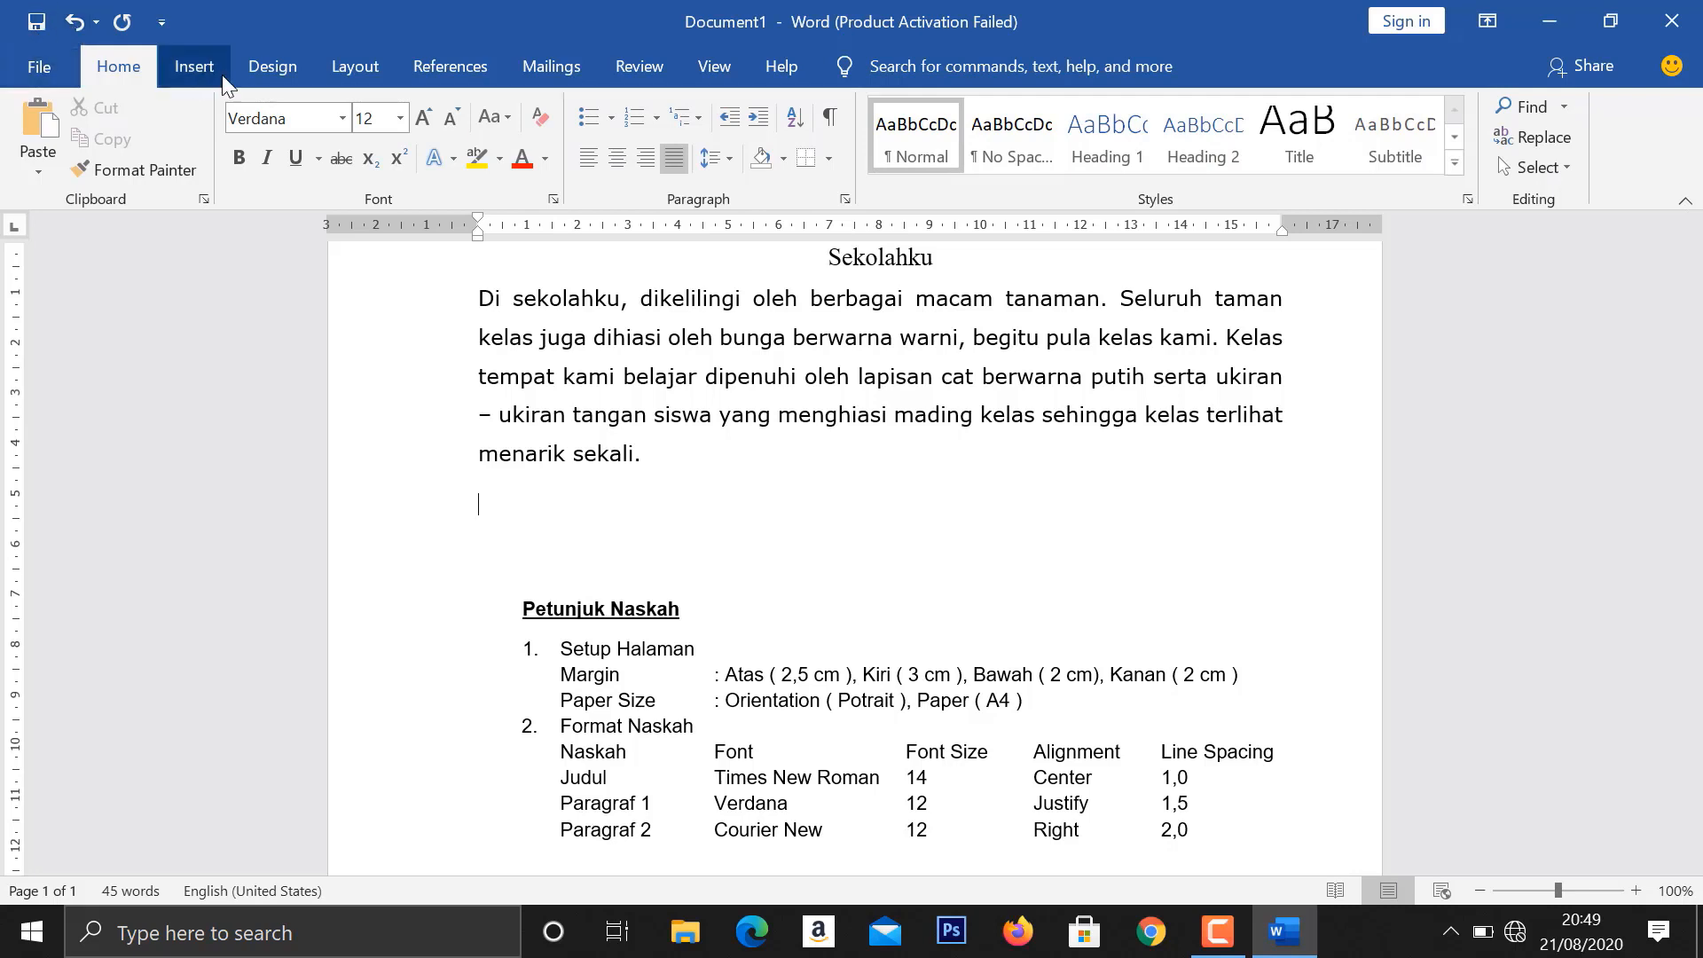
left_click(286, 117)
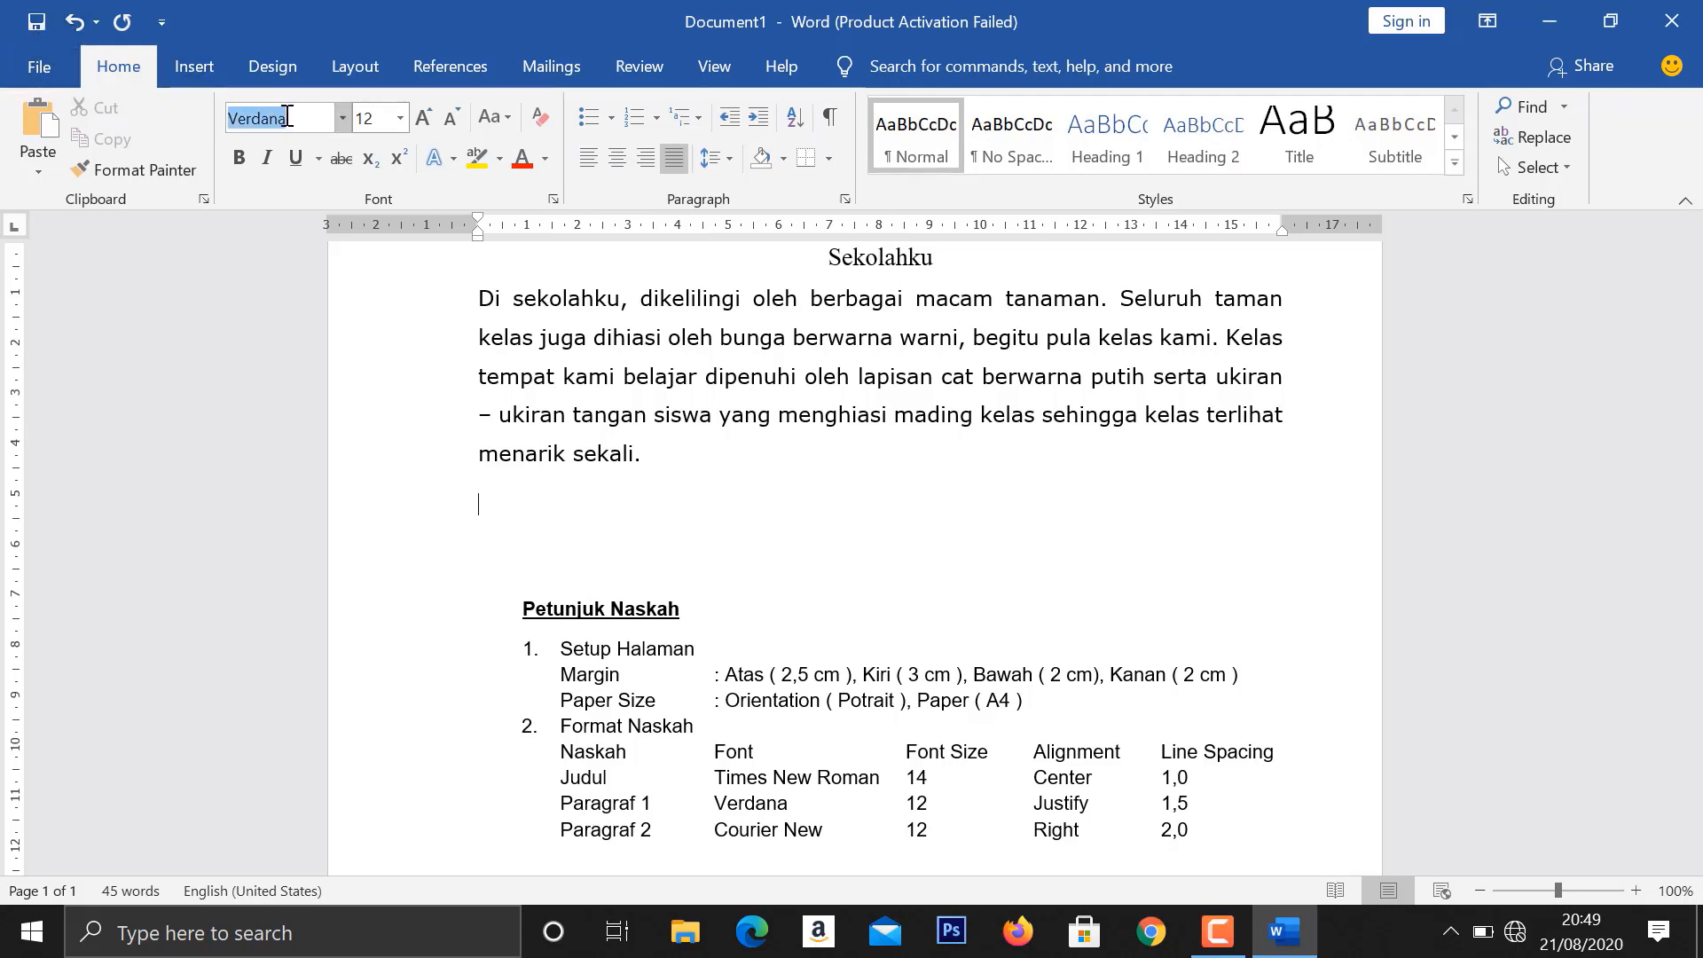
type("Cor")
key("BackSpace")
type("urier New")
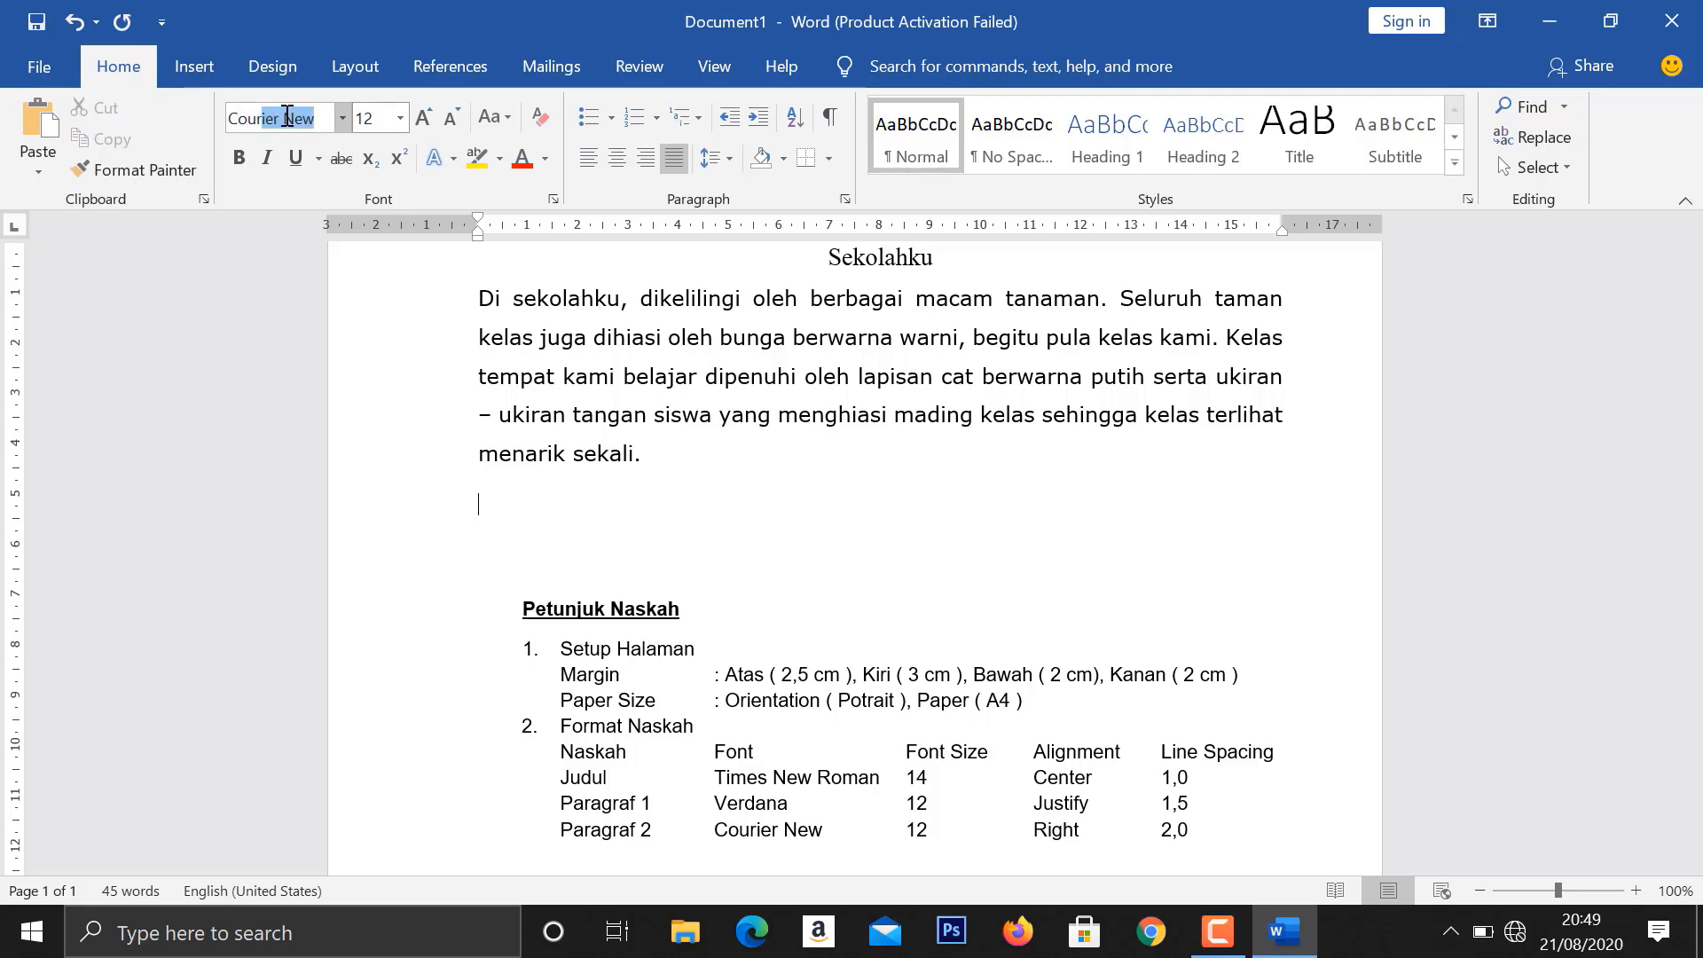
key("Return")
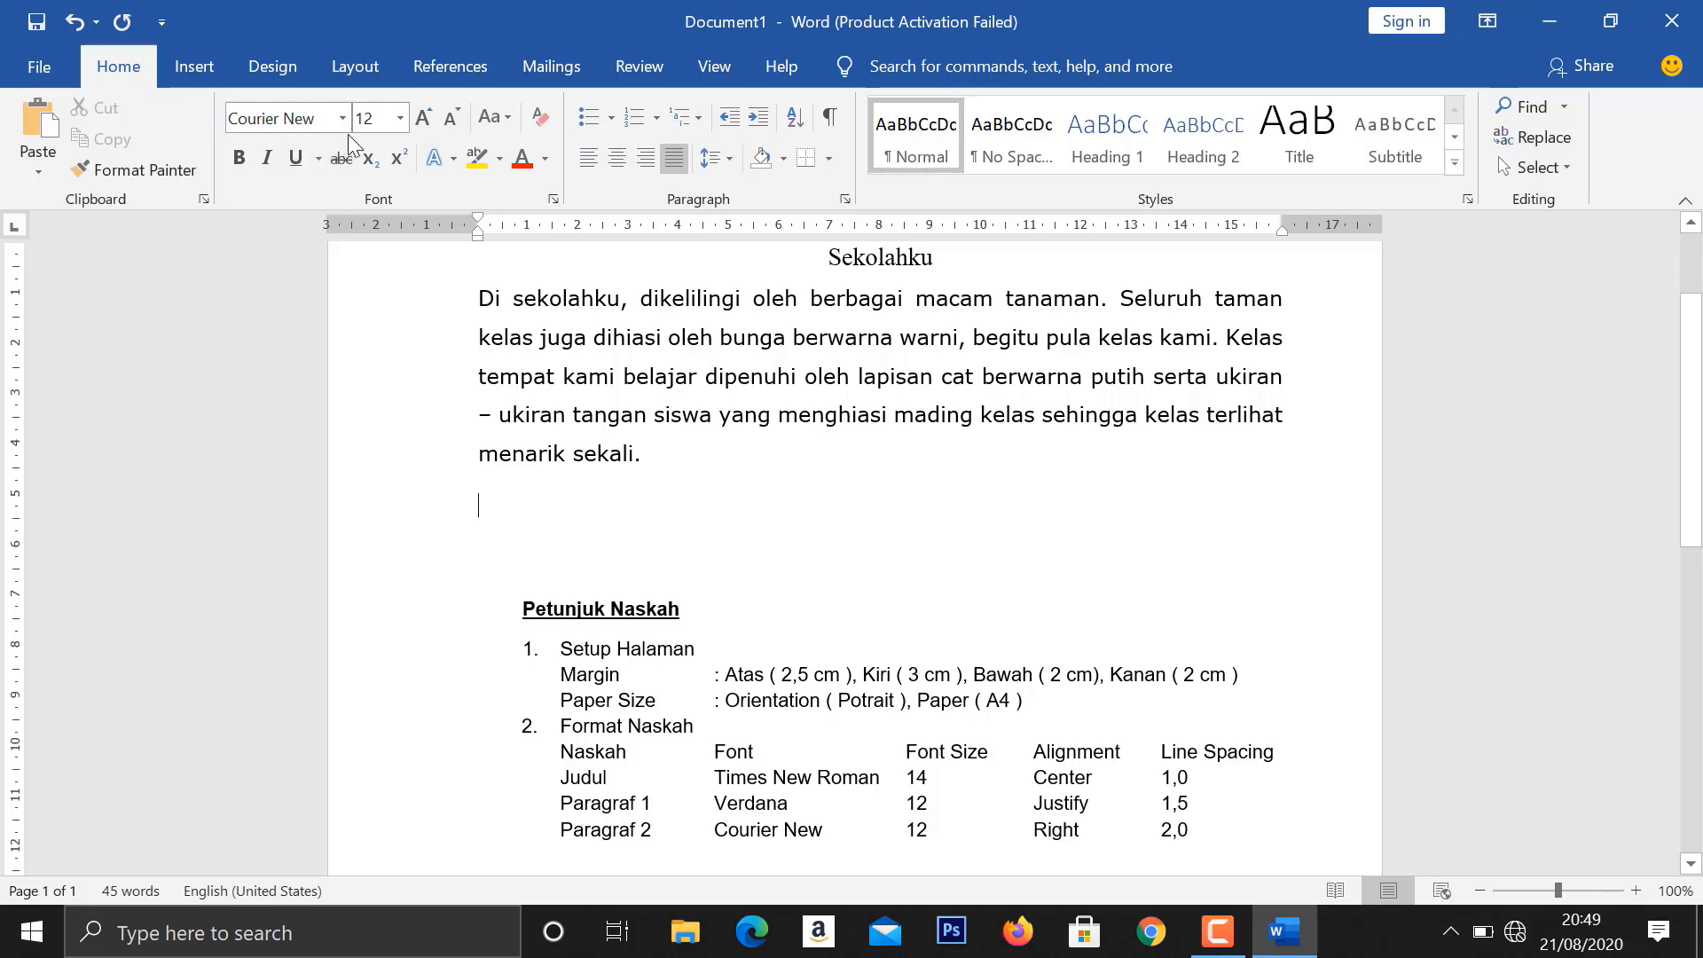
- Right-align the second body paragraph and set its line spacing to 2,0
left_click(652, 150)
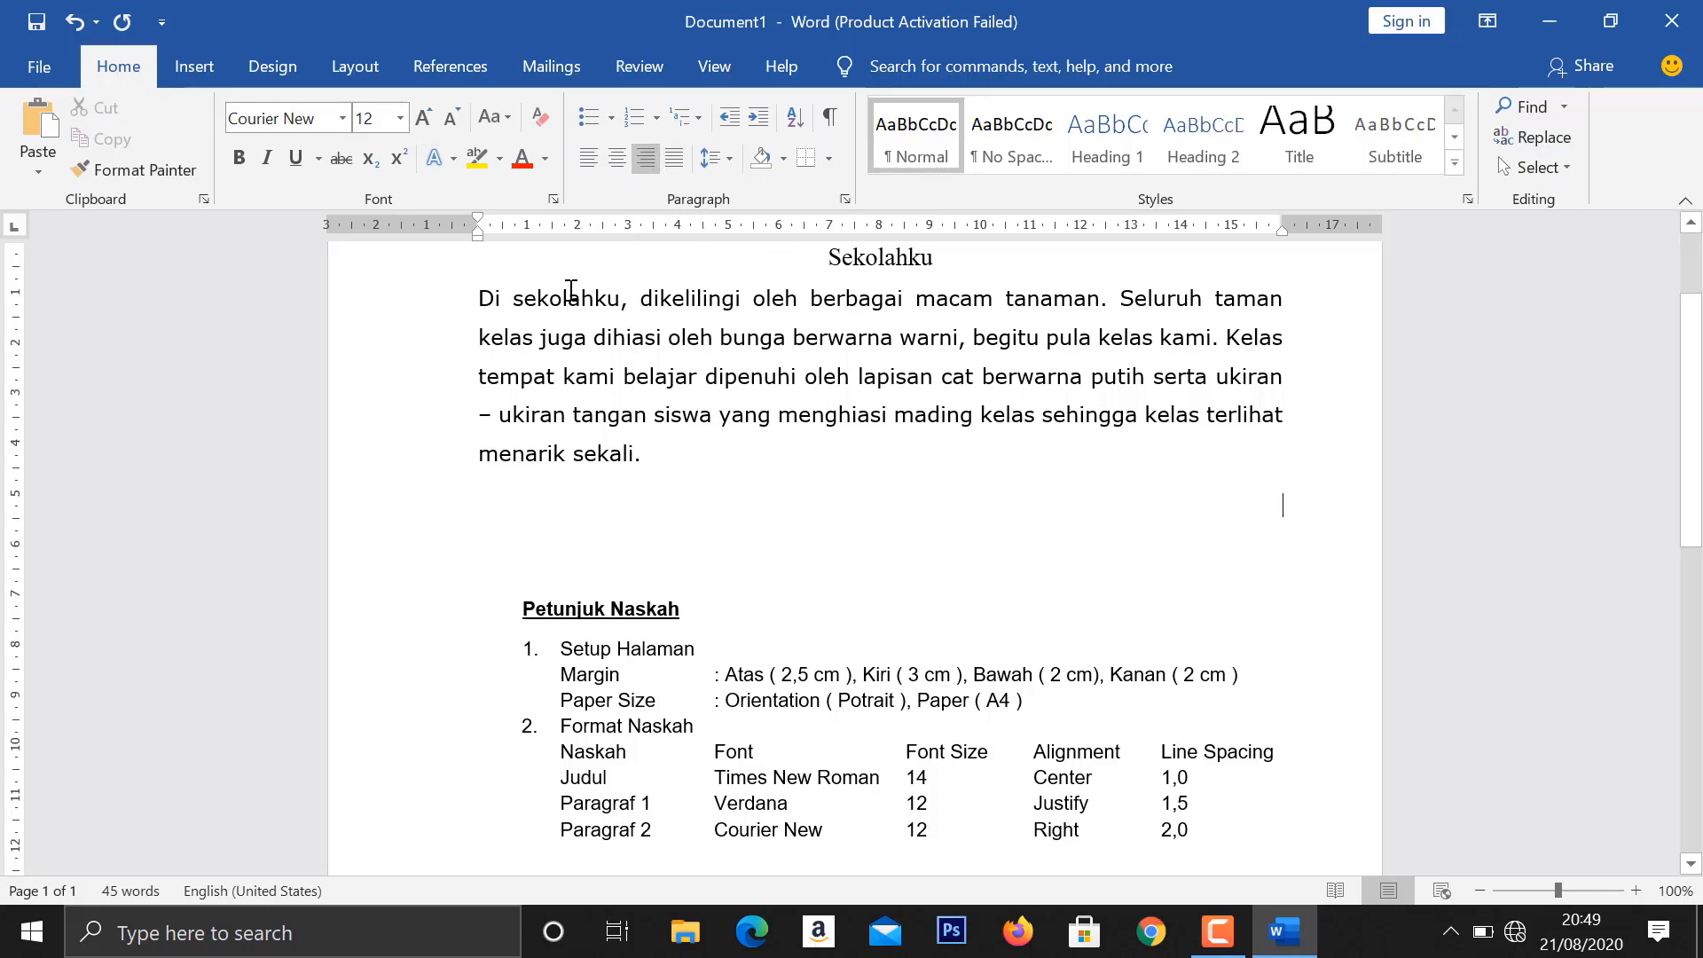
left_click(727, 155)
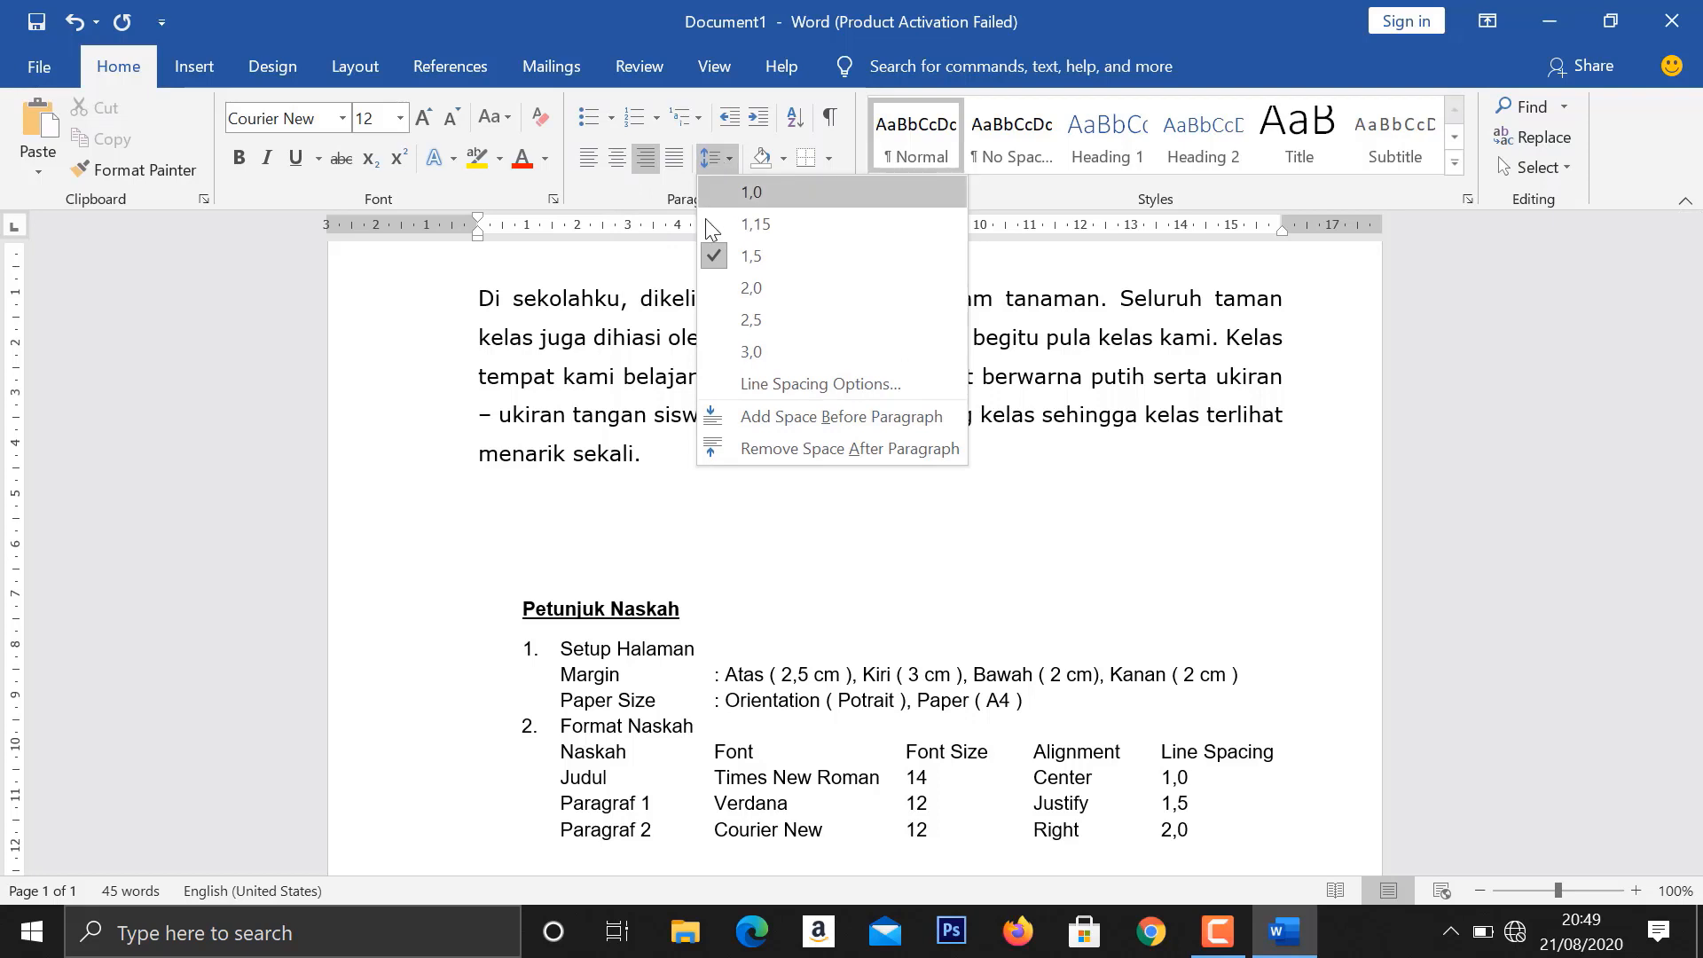
left_click(715, 288)
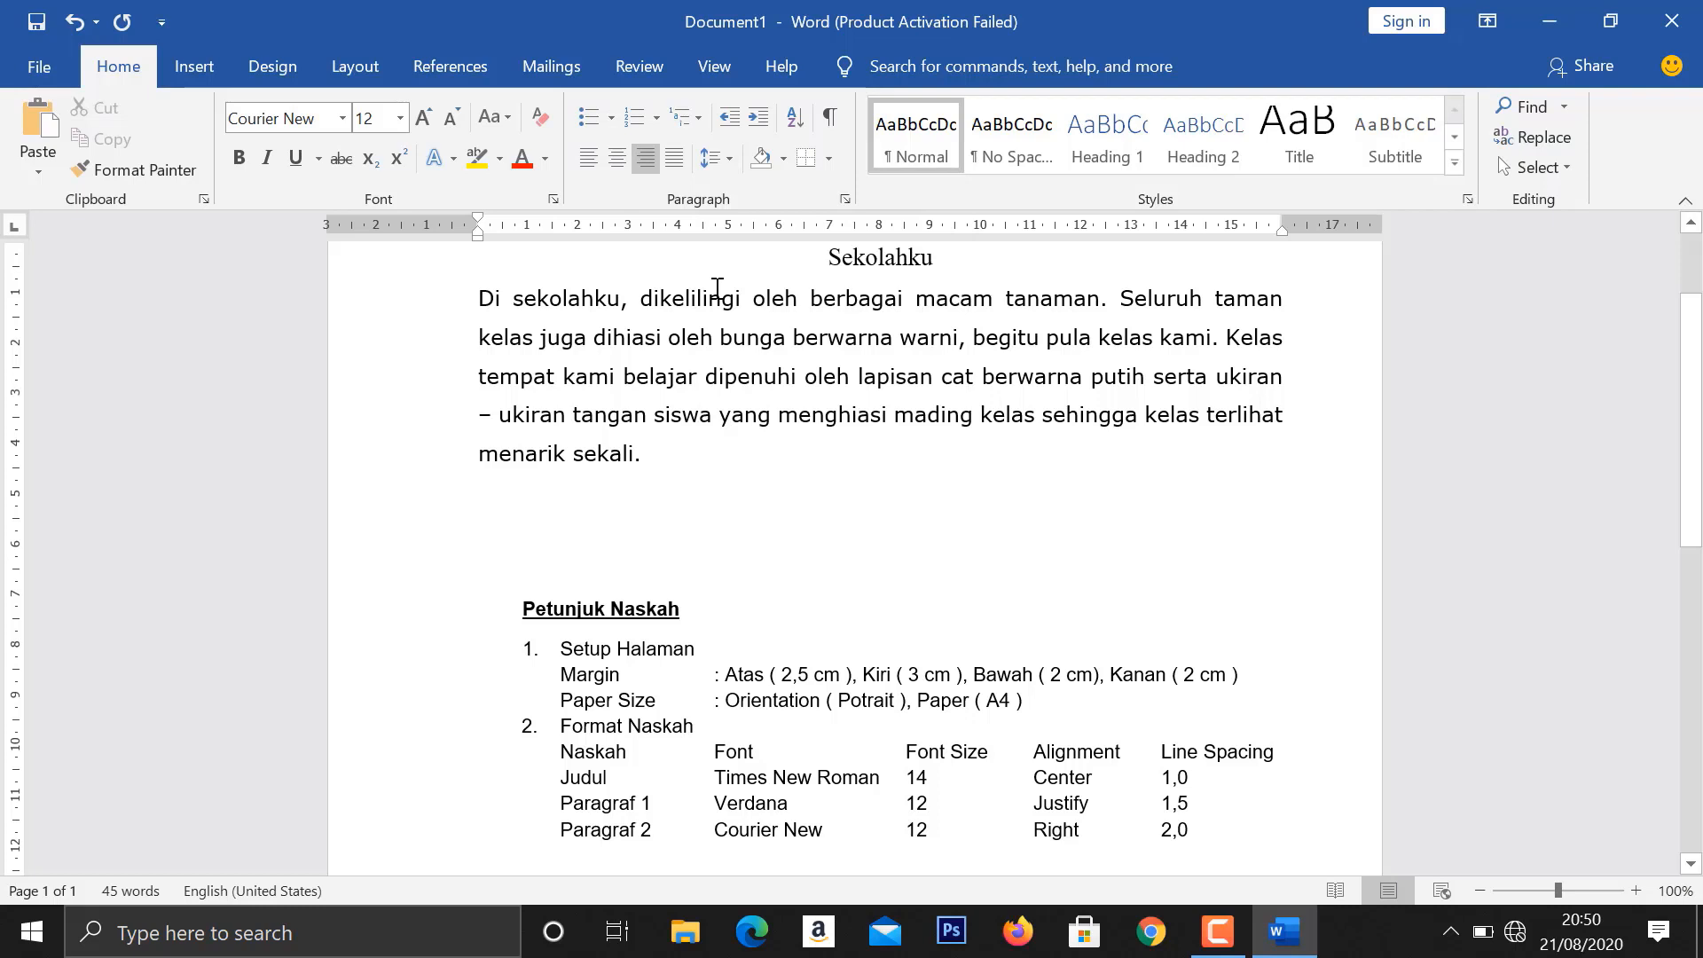
- Enter "Sambil menikmati keindahan mading, siswa – siswi juga tengah asyik membaca dan belajar di taman digital." in the second body paragraph
type("Sa")
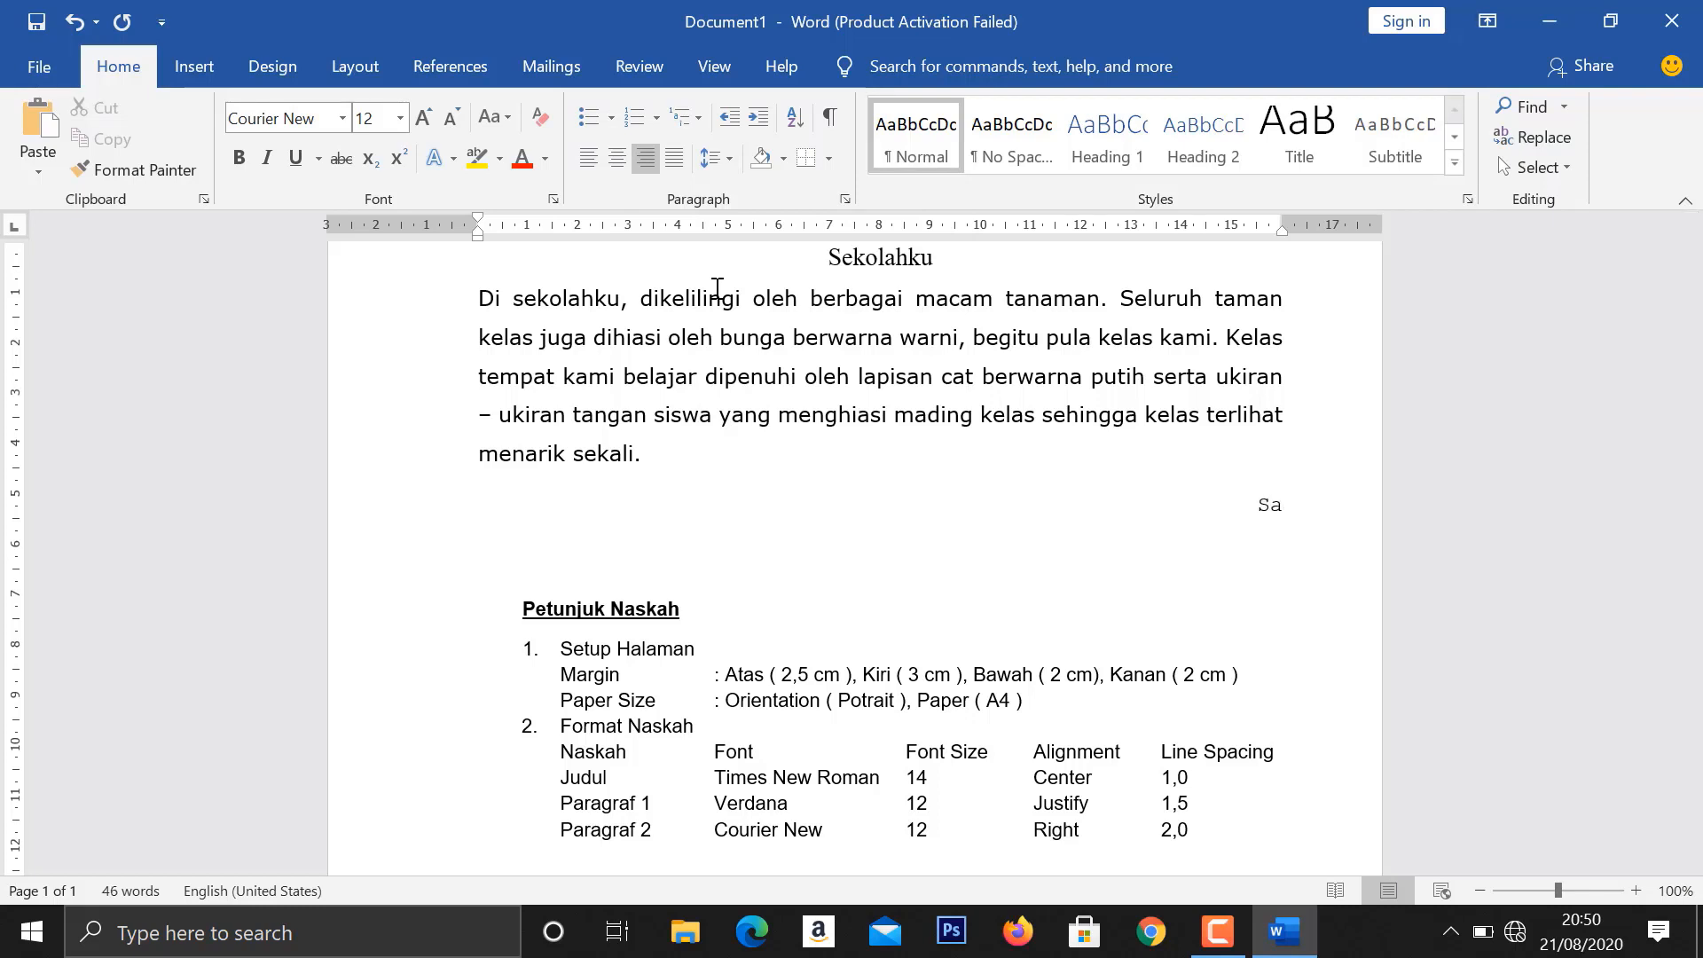
type("mbil menikmati keindahan madin")
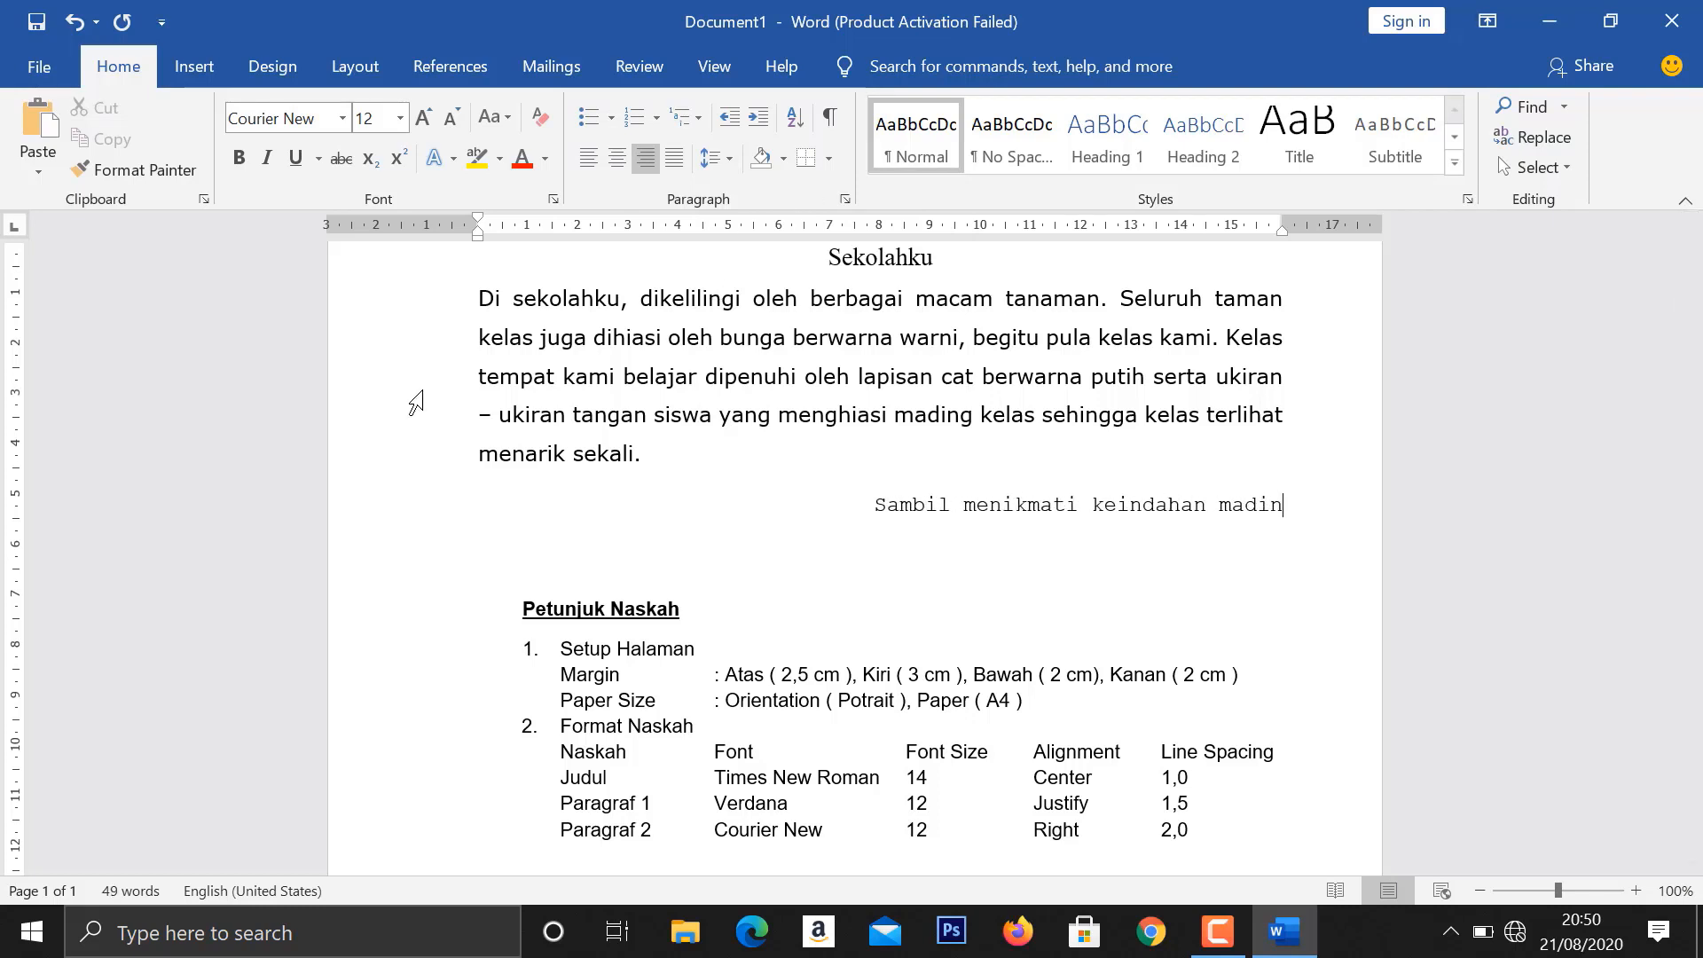
type("g, siswa ")
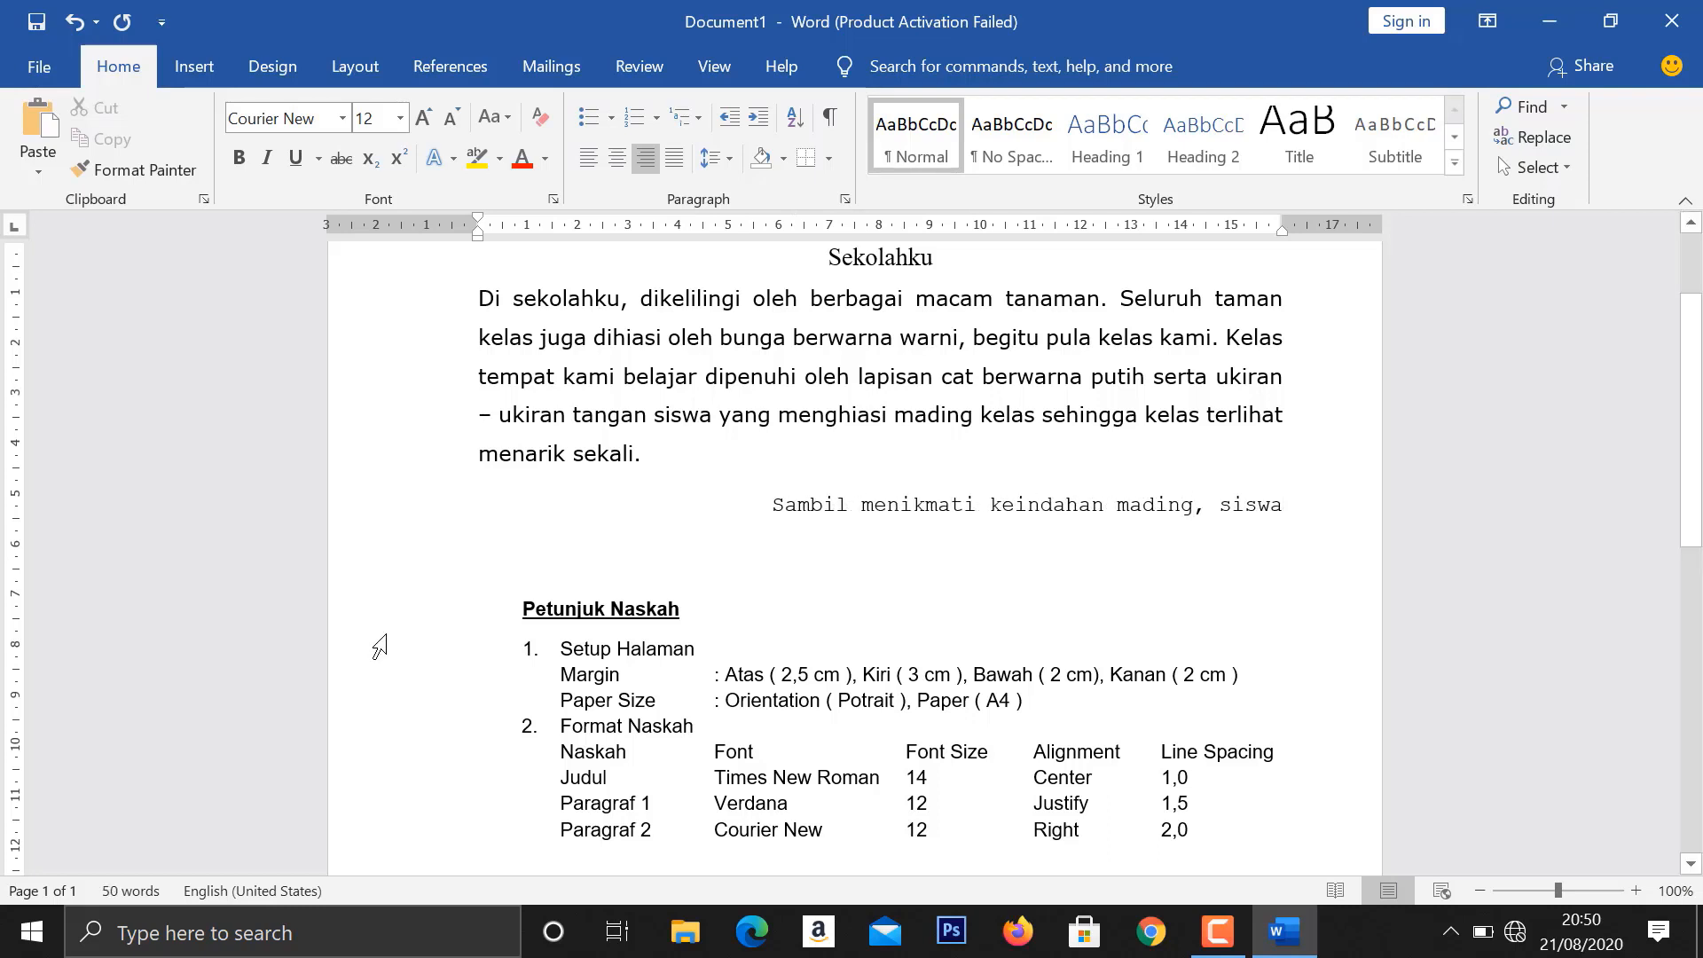
type("- siswi juga tengah")
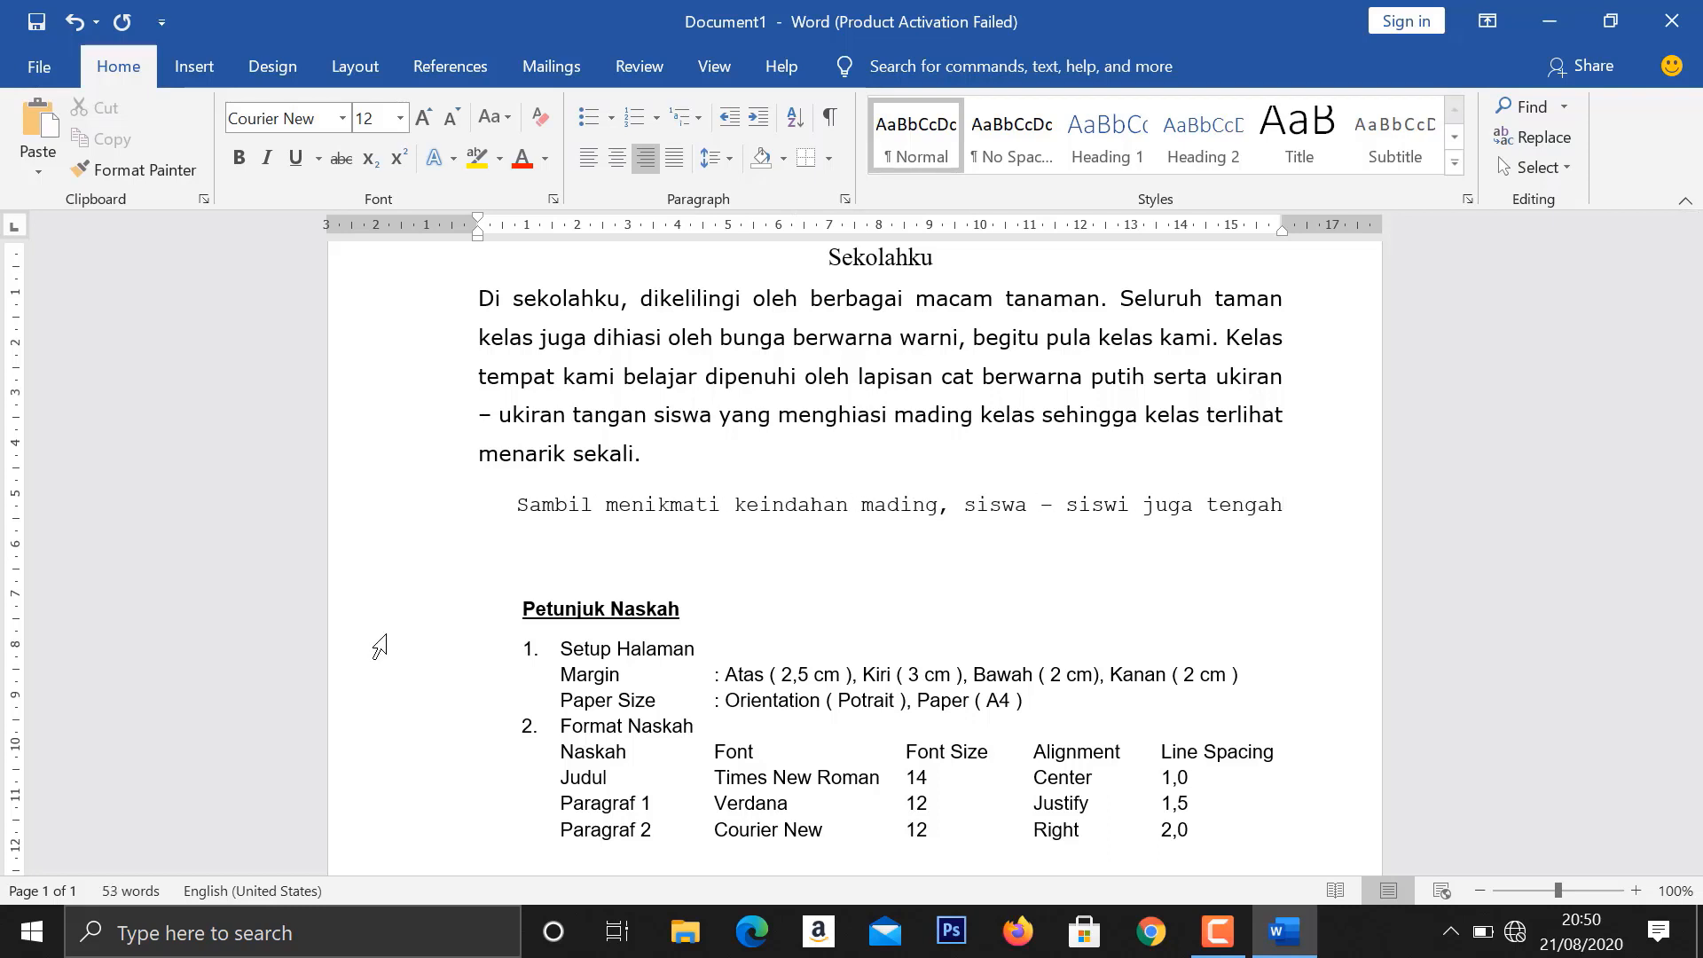
type(" asyik membaca dan")
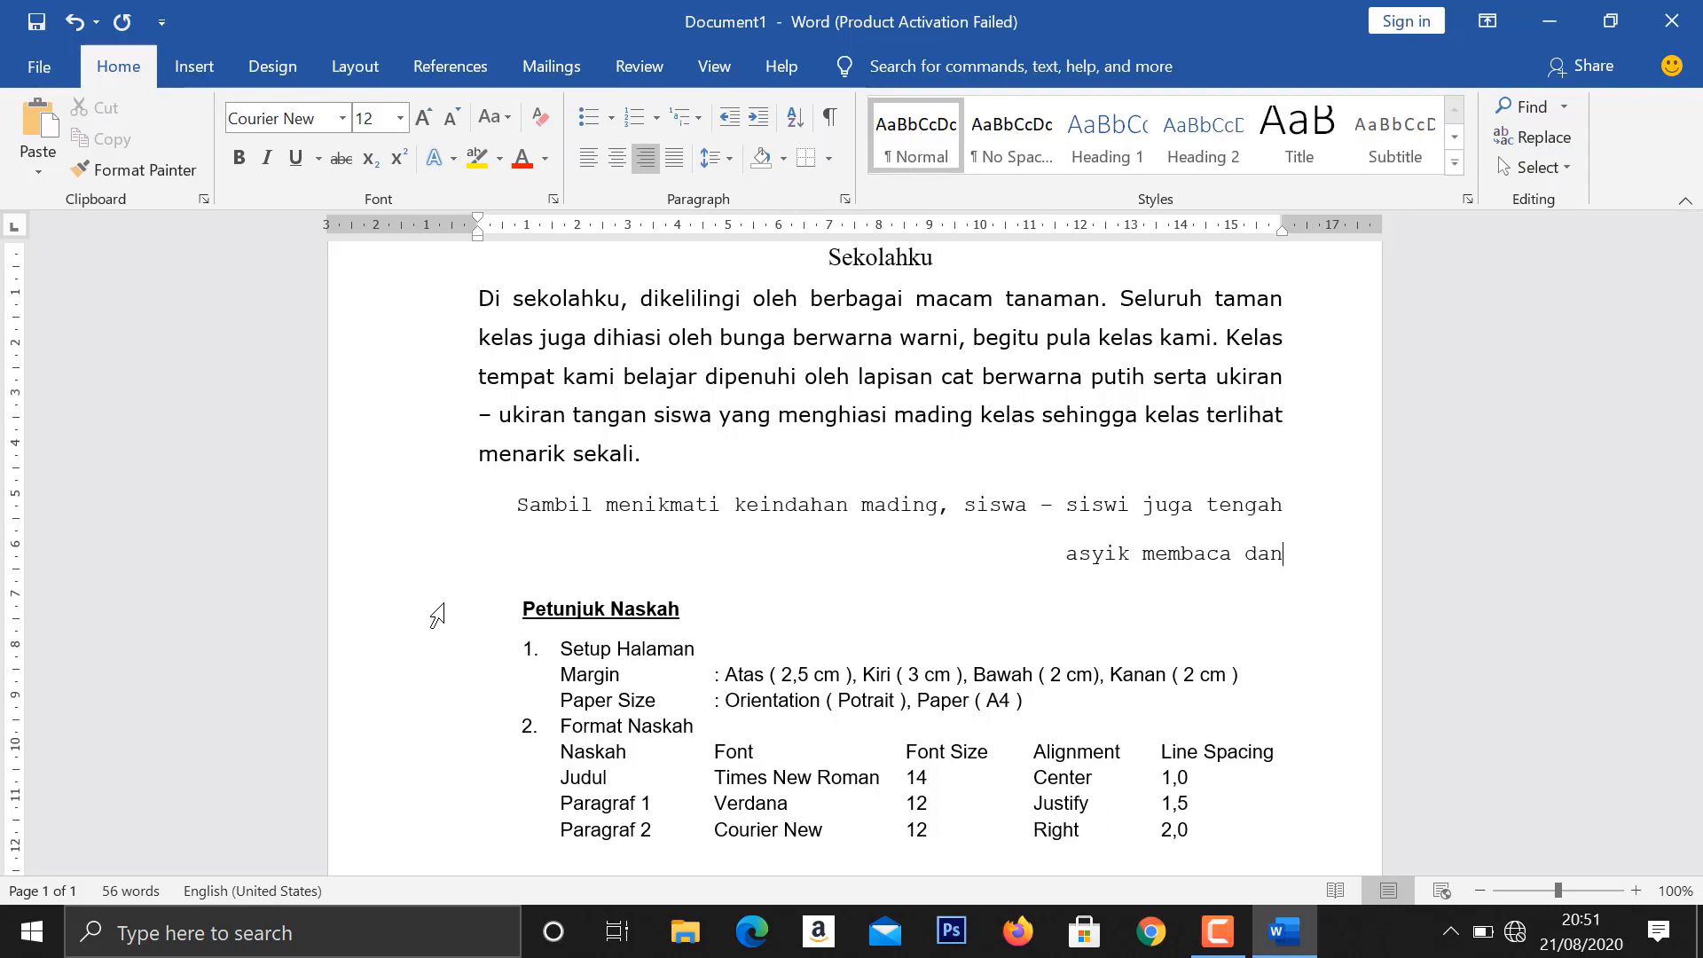
type(" belajar di taman")
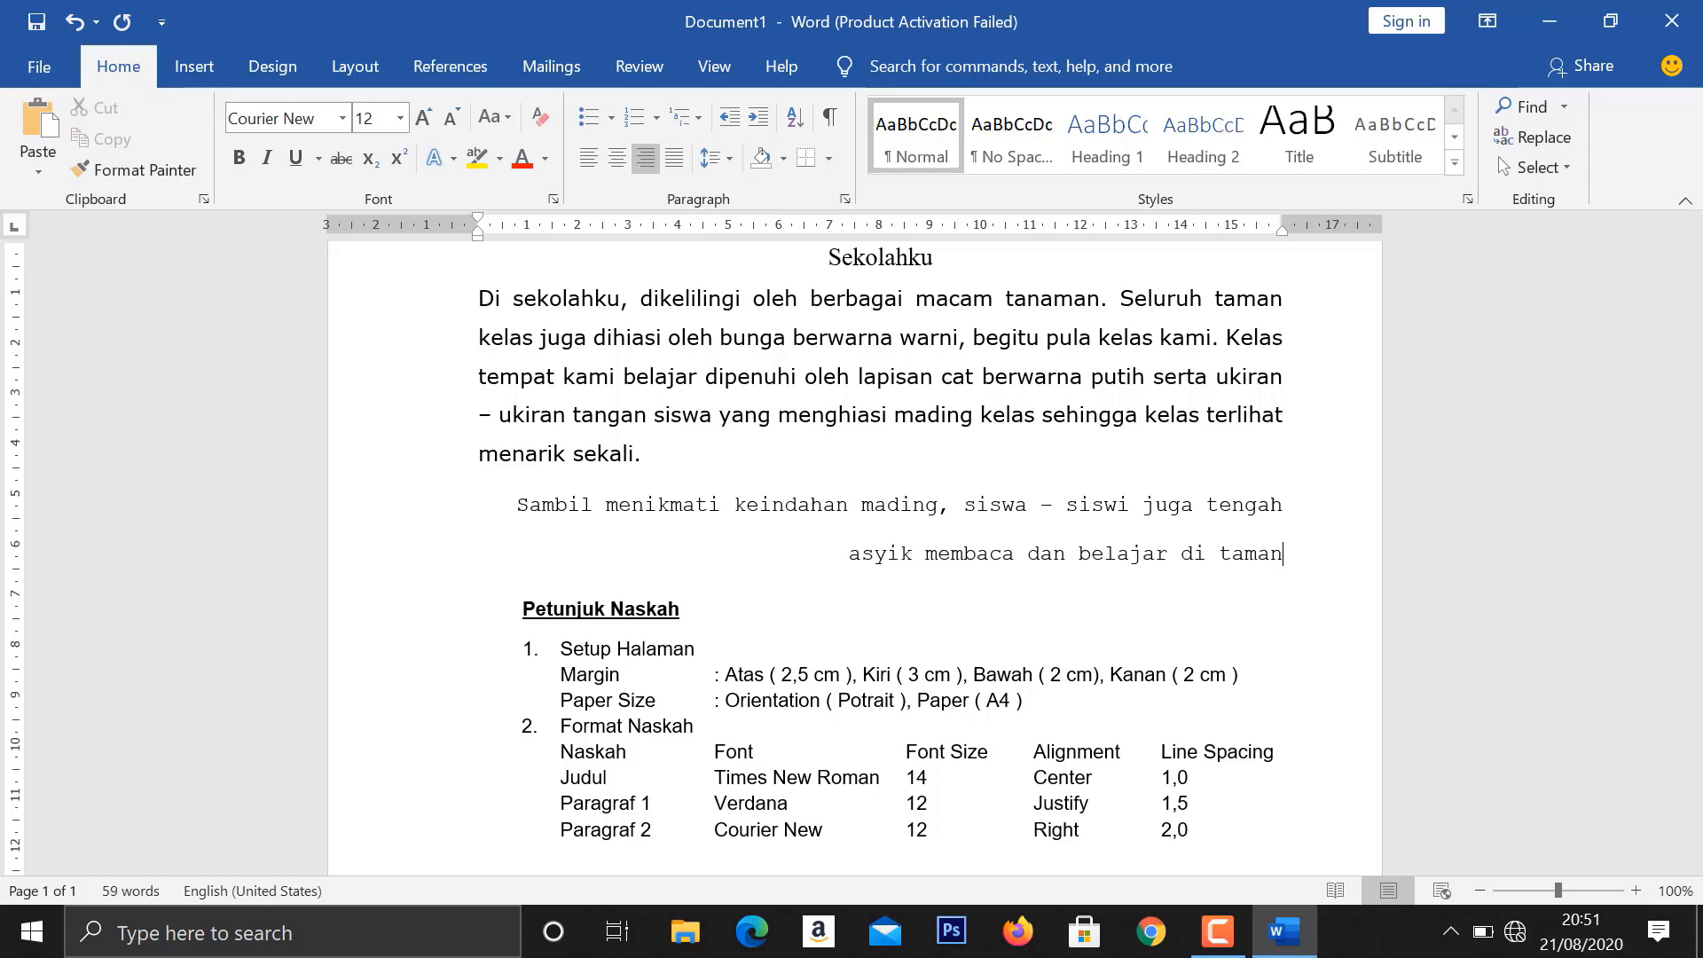
type(" digital. ")
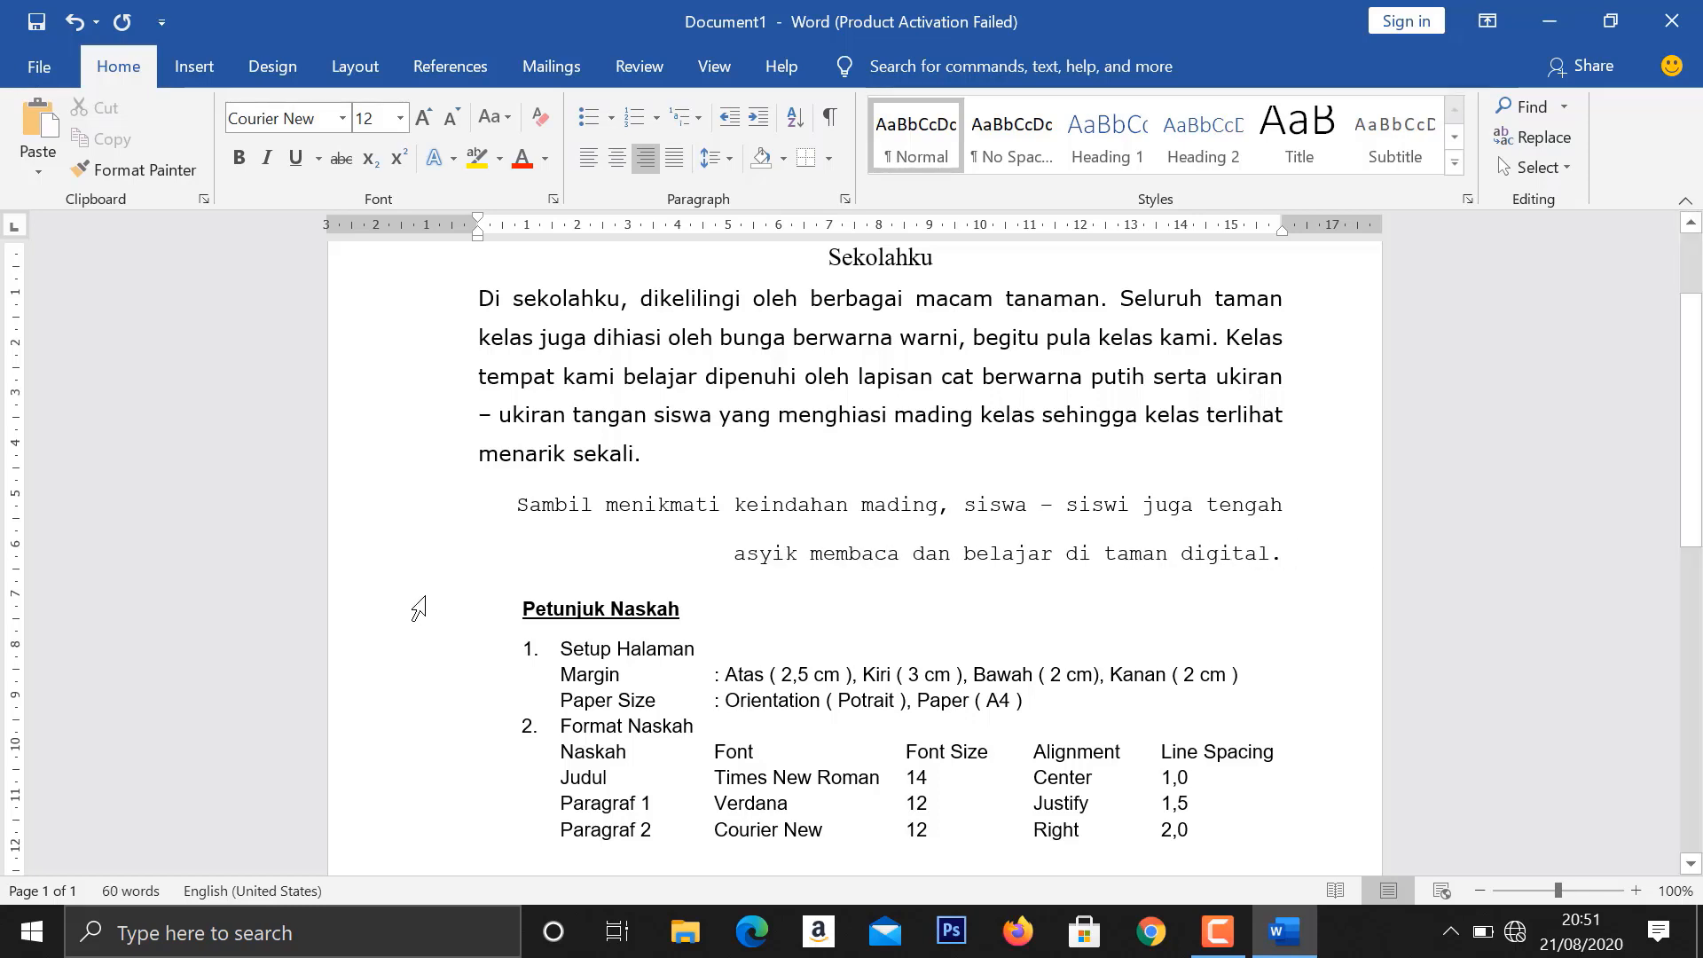
type("Mereka")
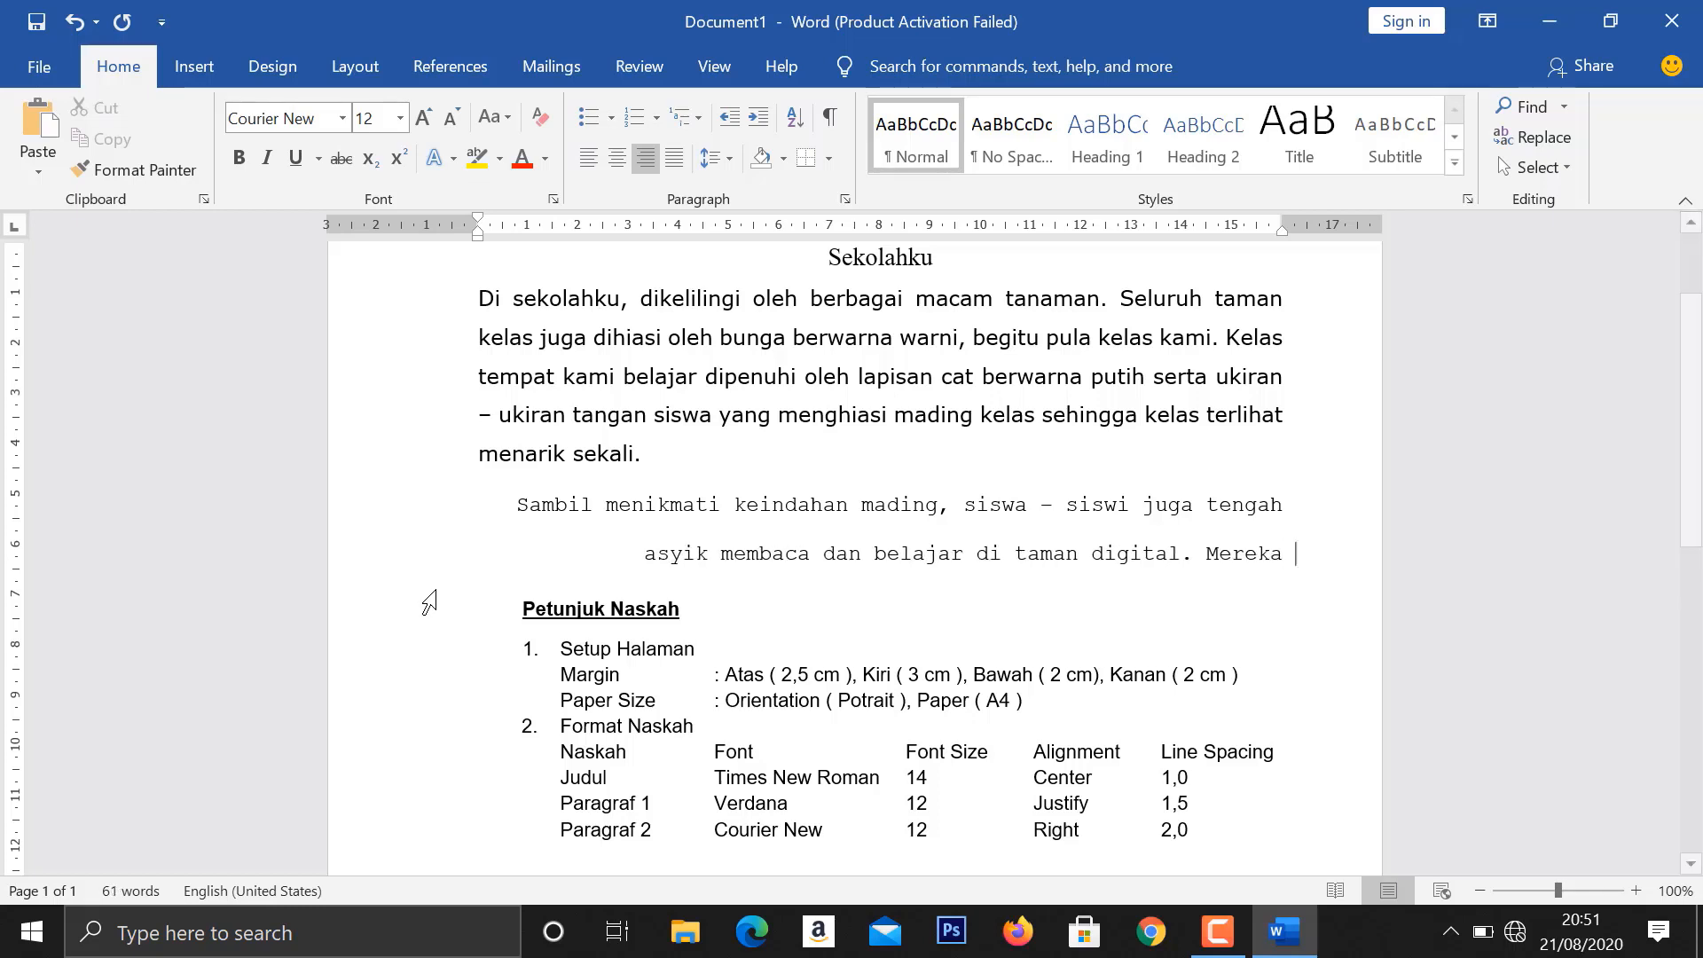
type(" menikmati keindahan")
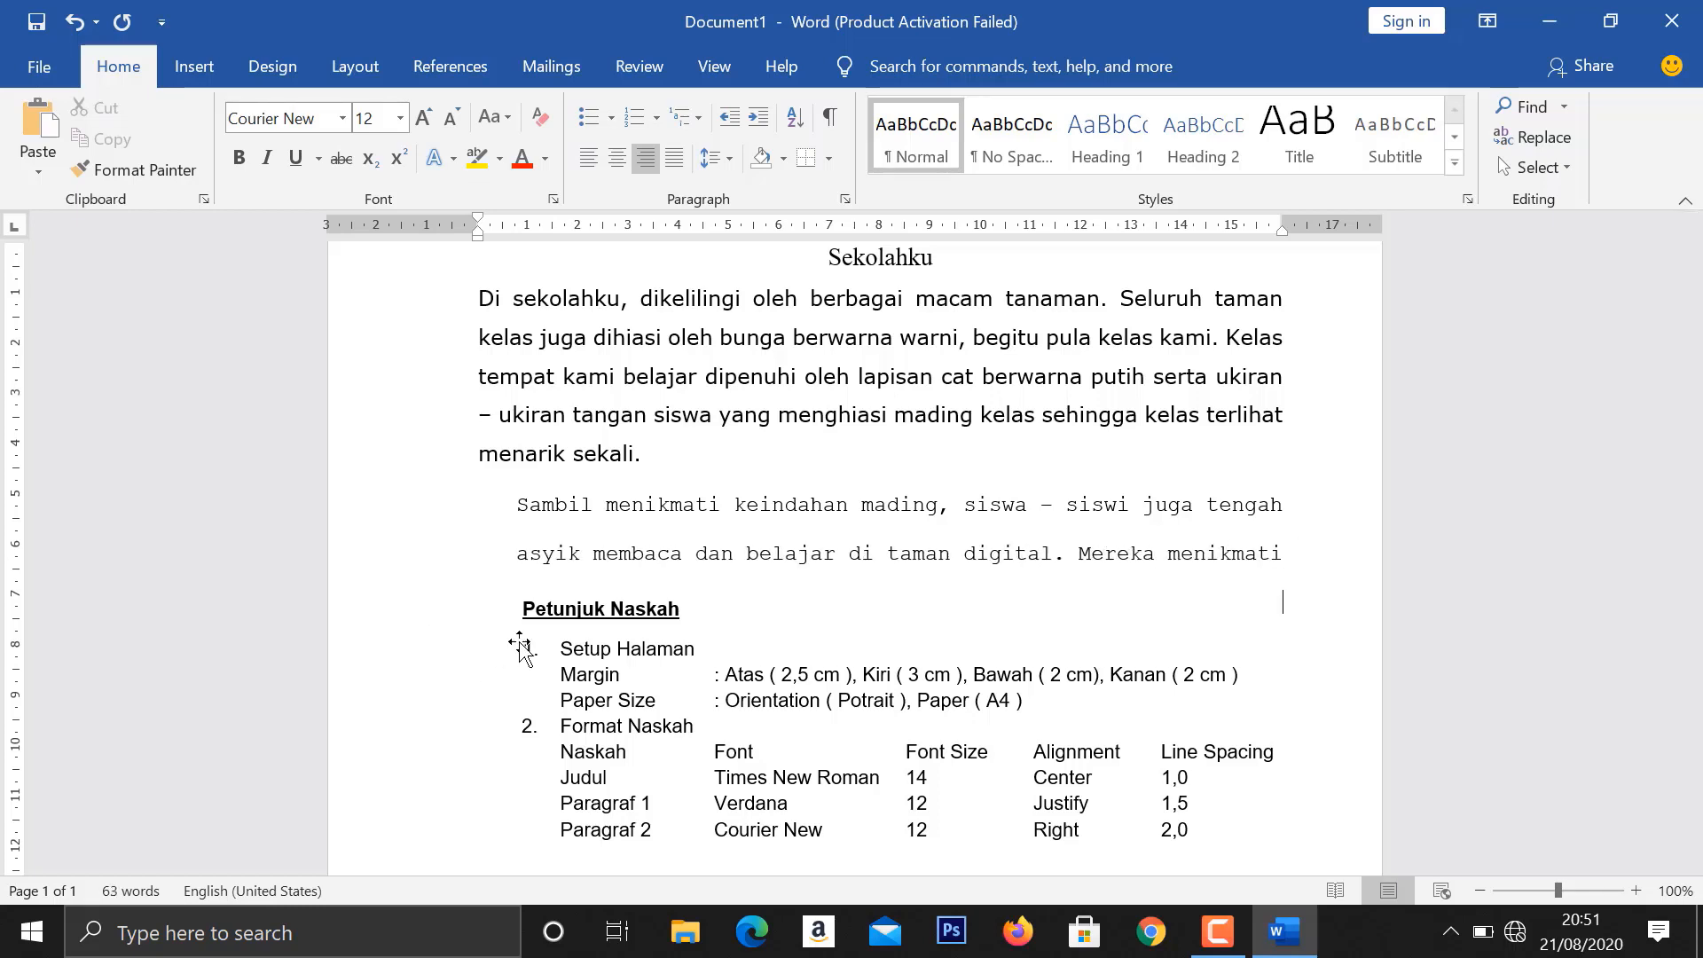
- Complete the second body paragraph with "Mereka menikmati keindahan taman di sekelilingnya." and shift the "Petunjuk Naskah" block lower on the page
left_click_drag(570, 654, 564, 733)
left_click(1295, 612)
type("taman di sekeliliknginya")
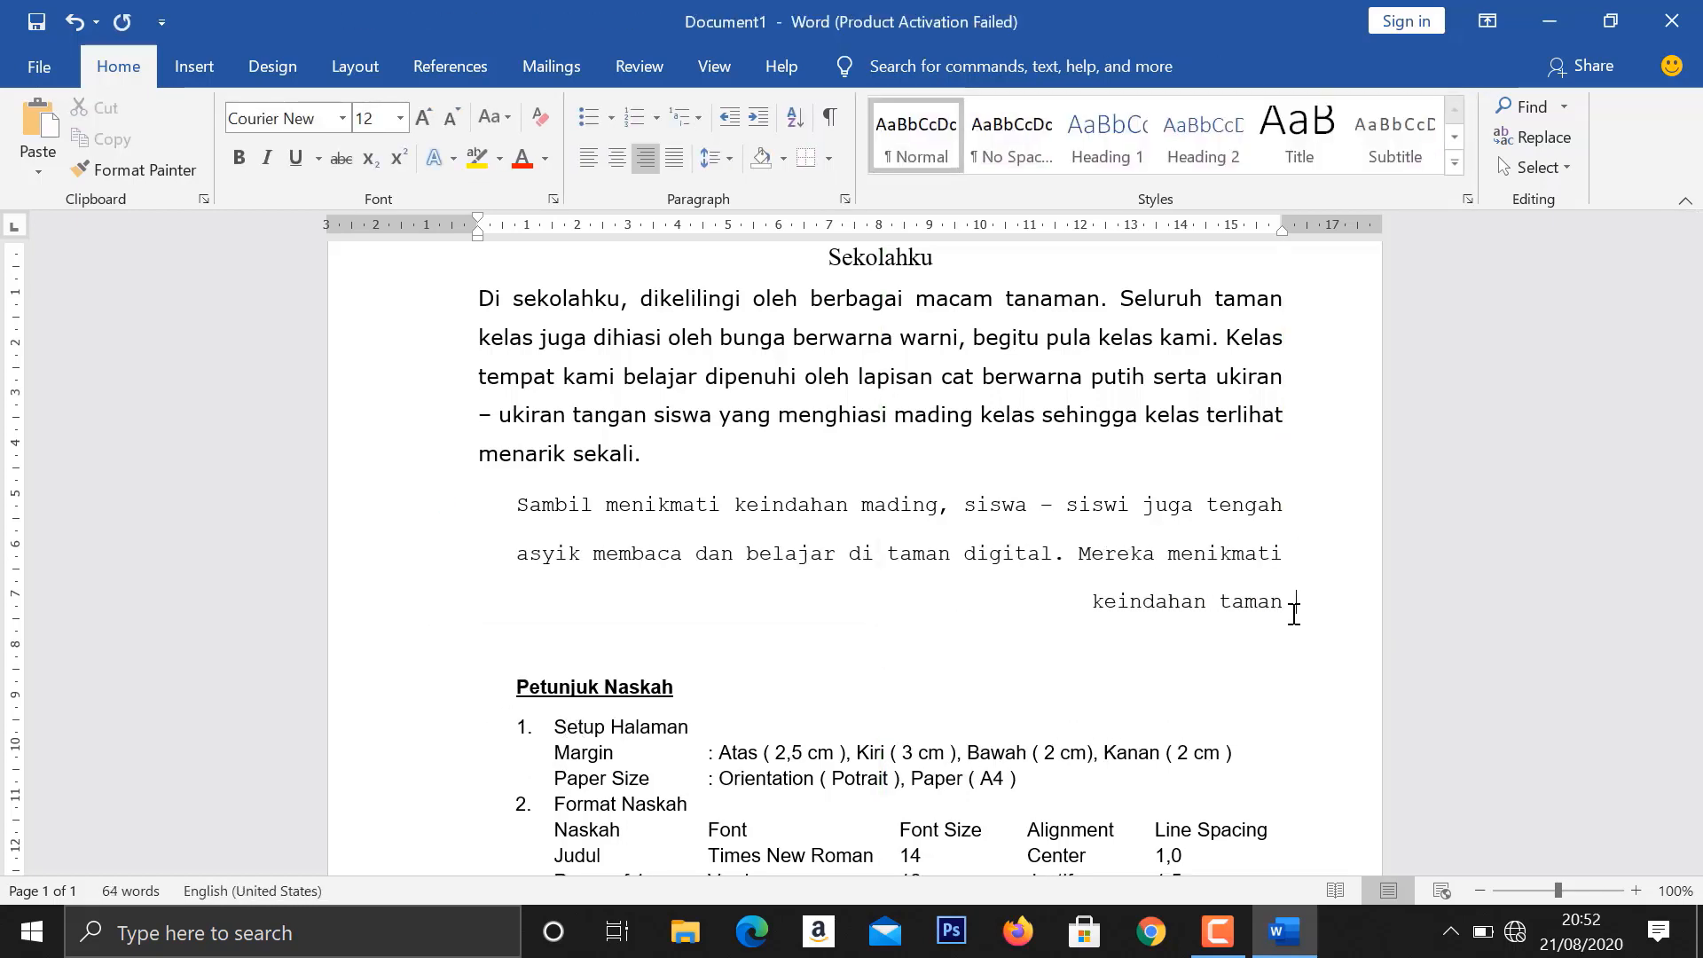
key("BackSpace")
key("BackSpace")
key("BackSpace")
key("BackSpace")
key("BackSpace")
key("BackSpace")
key("BackSpace")
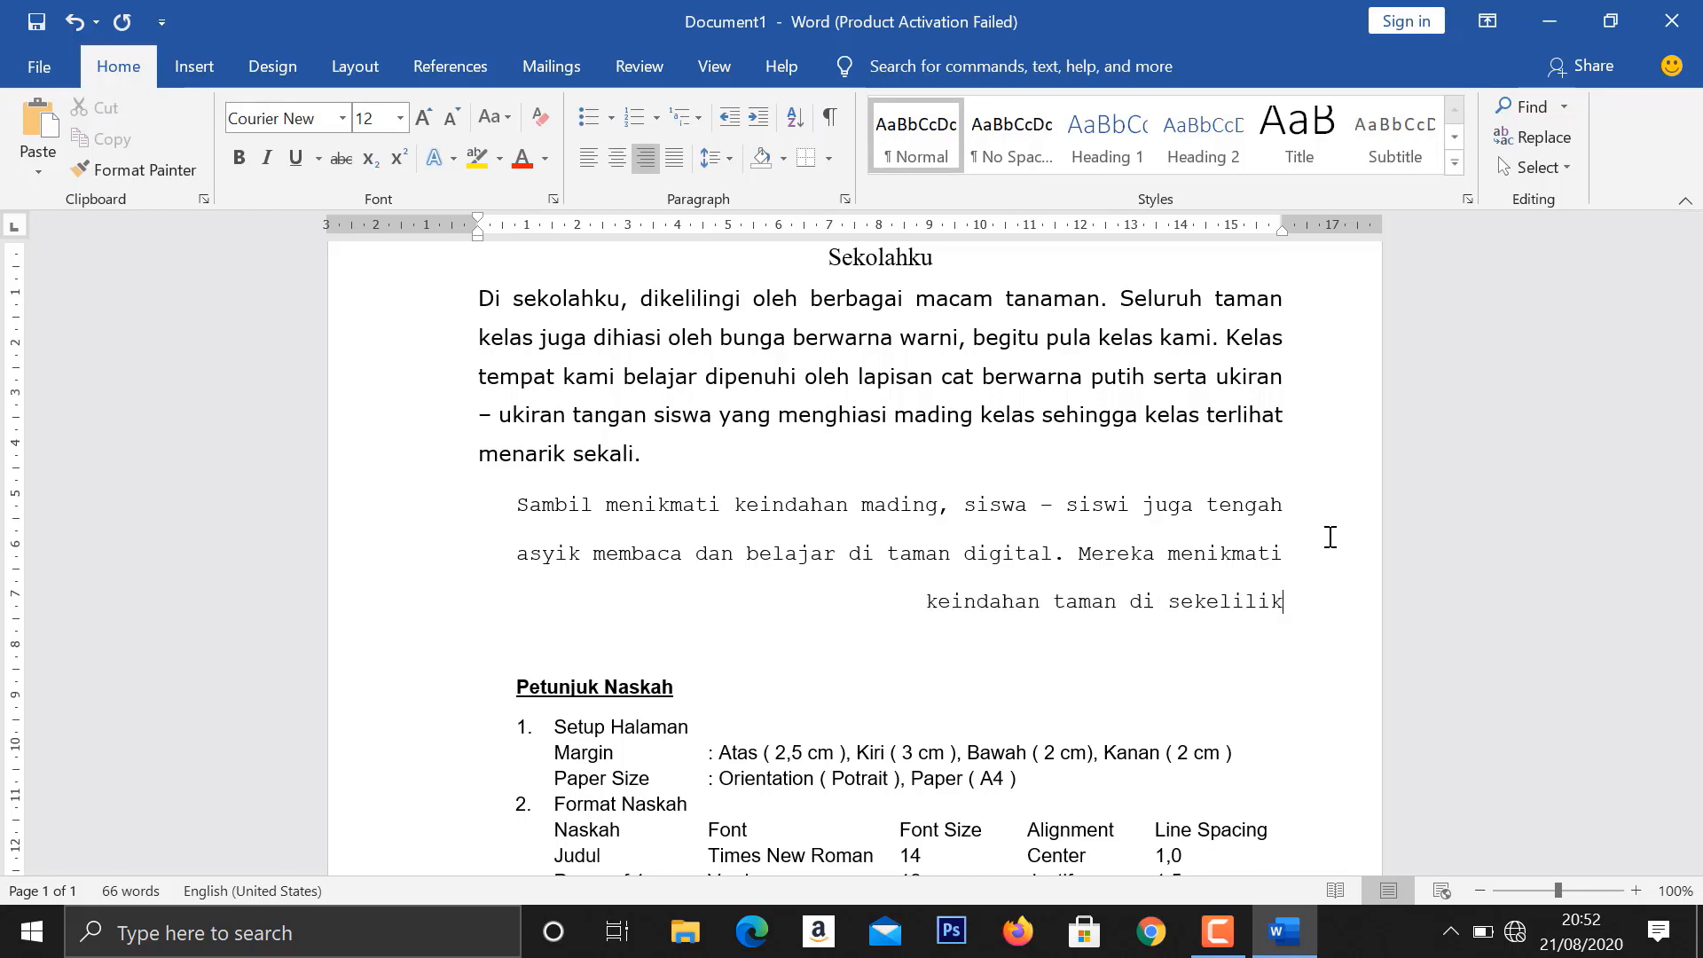
type("ngnya.")
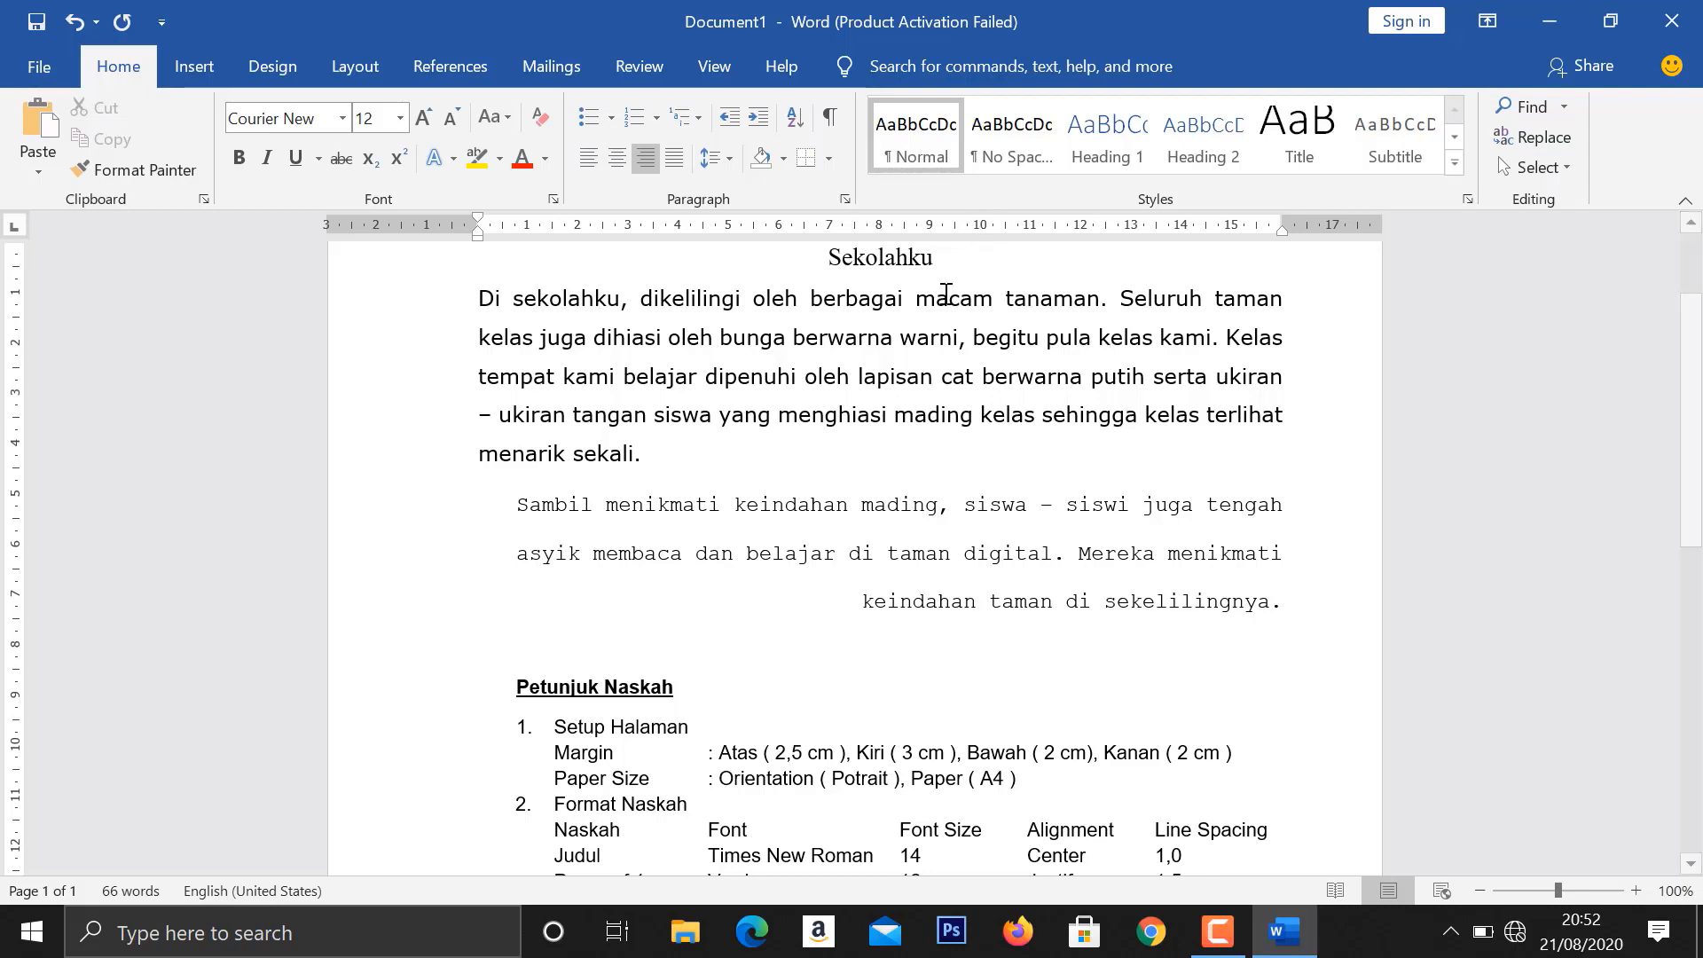
scroll(902, 398, "up", 1)
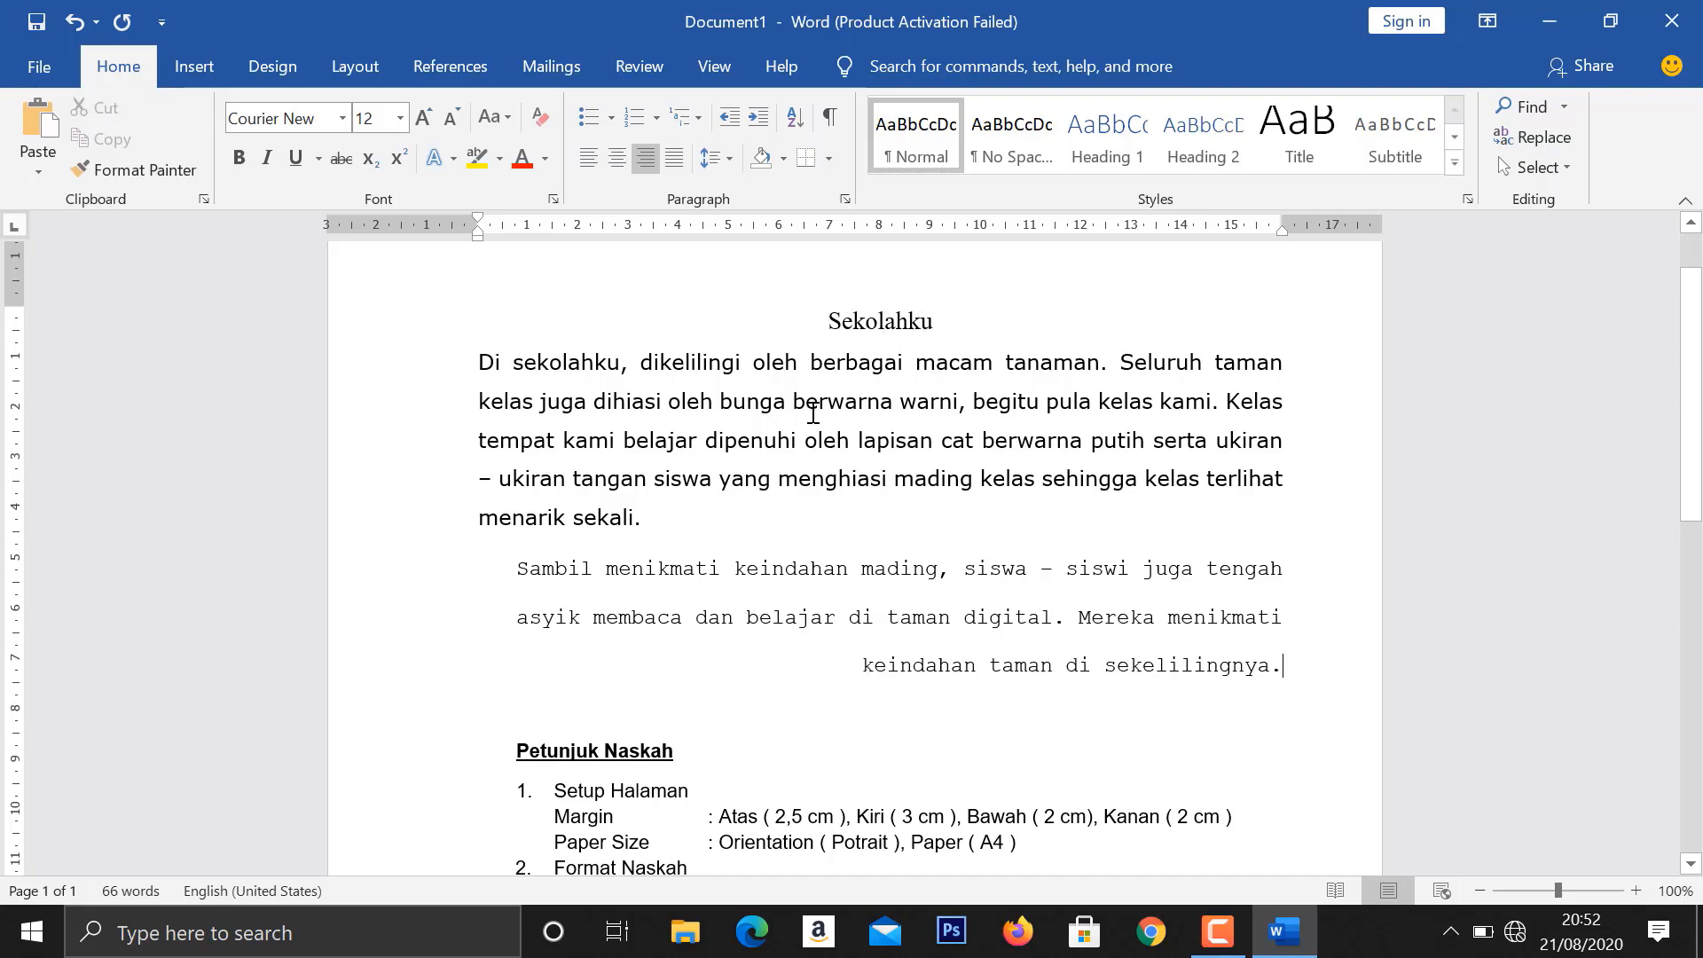
scroll(816, 439, "down", 1)
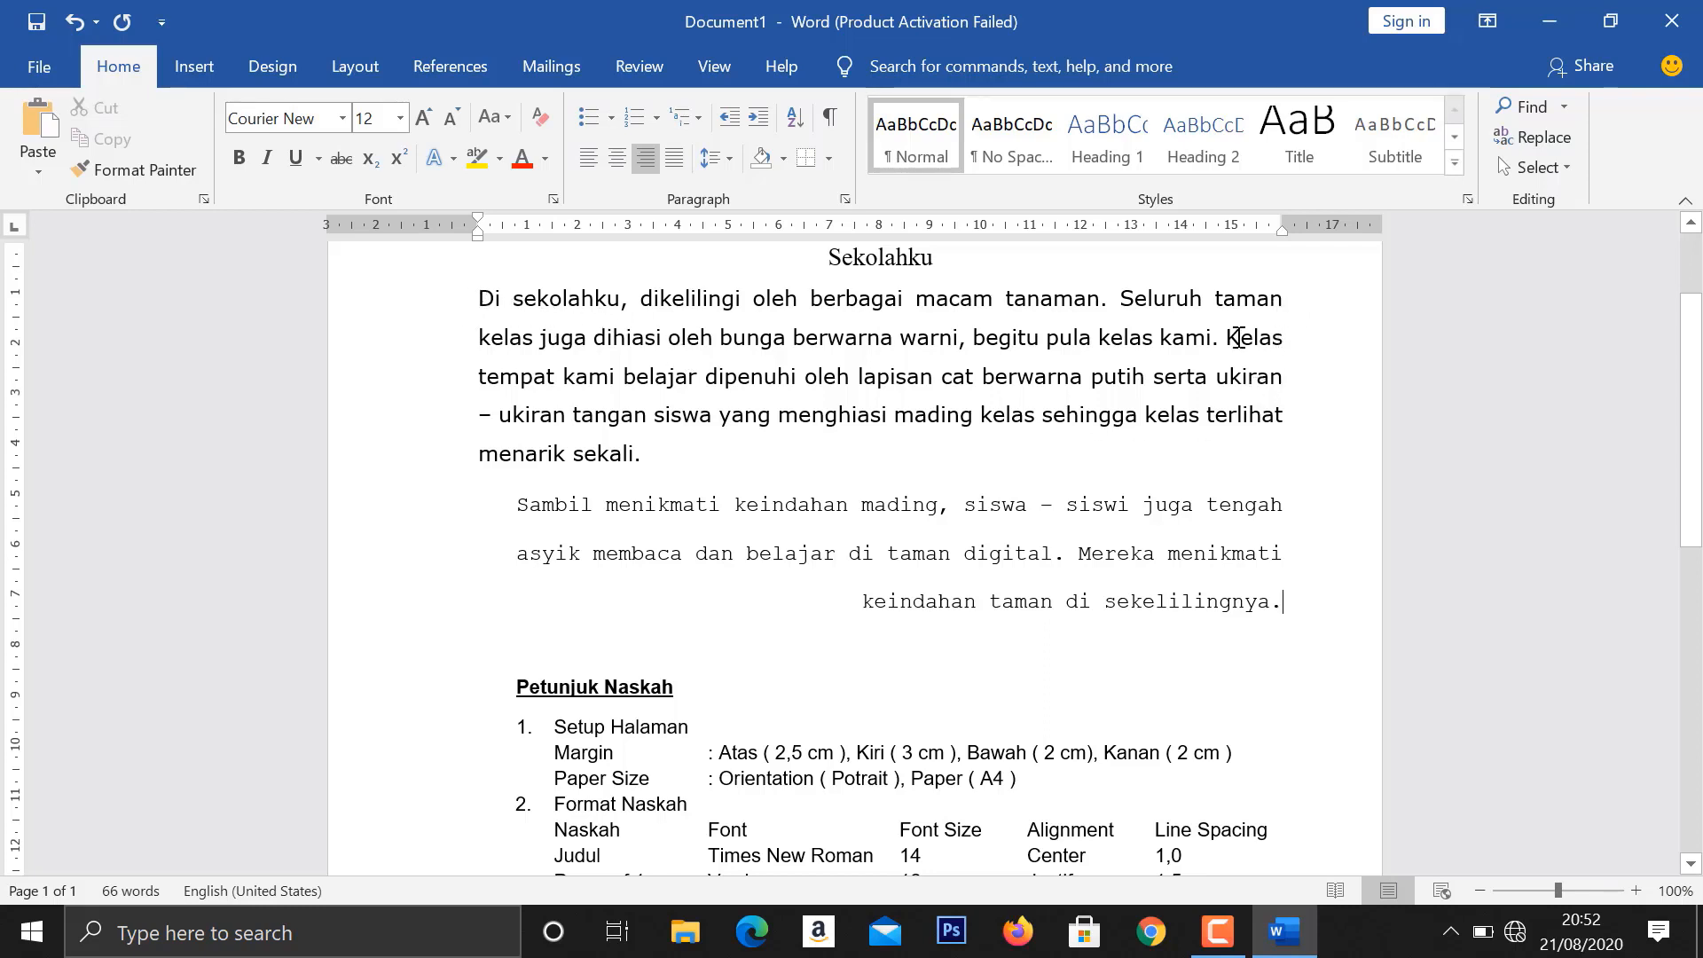
scroll(789, 450, "up", 1)
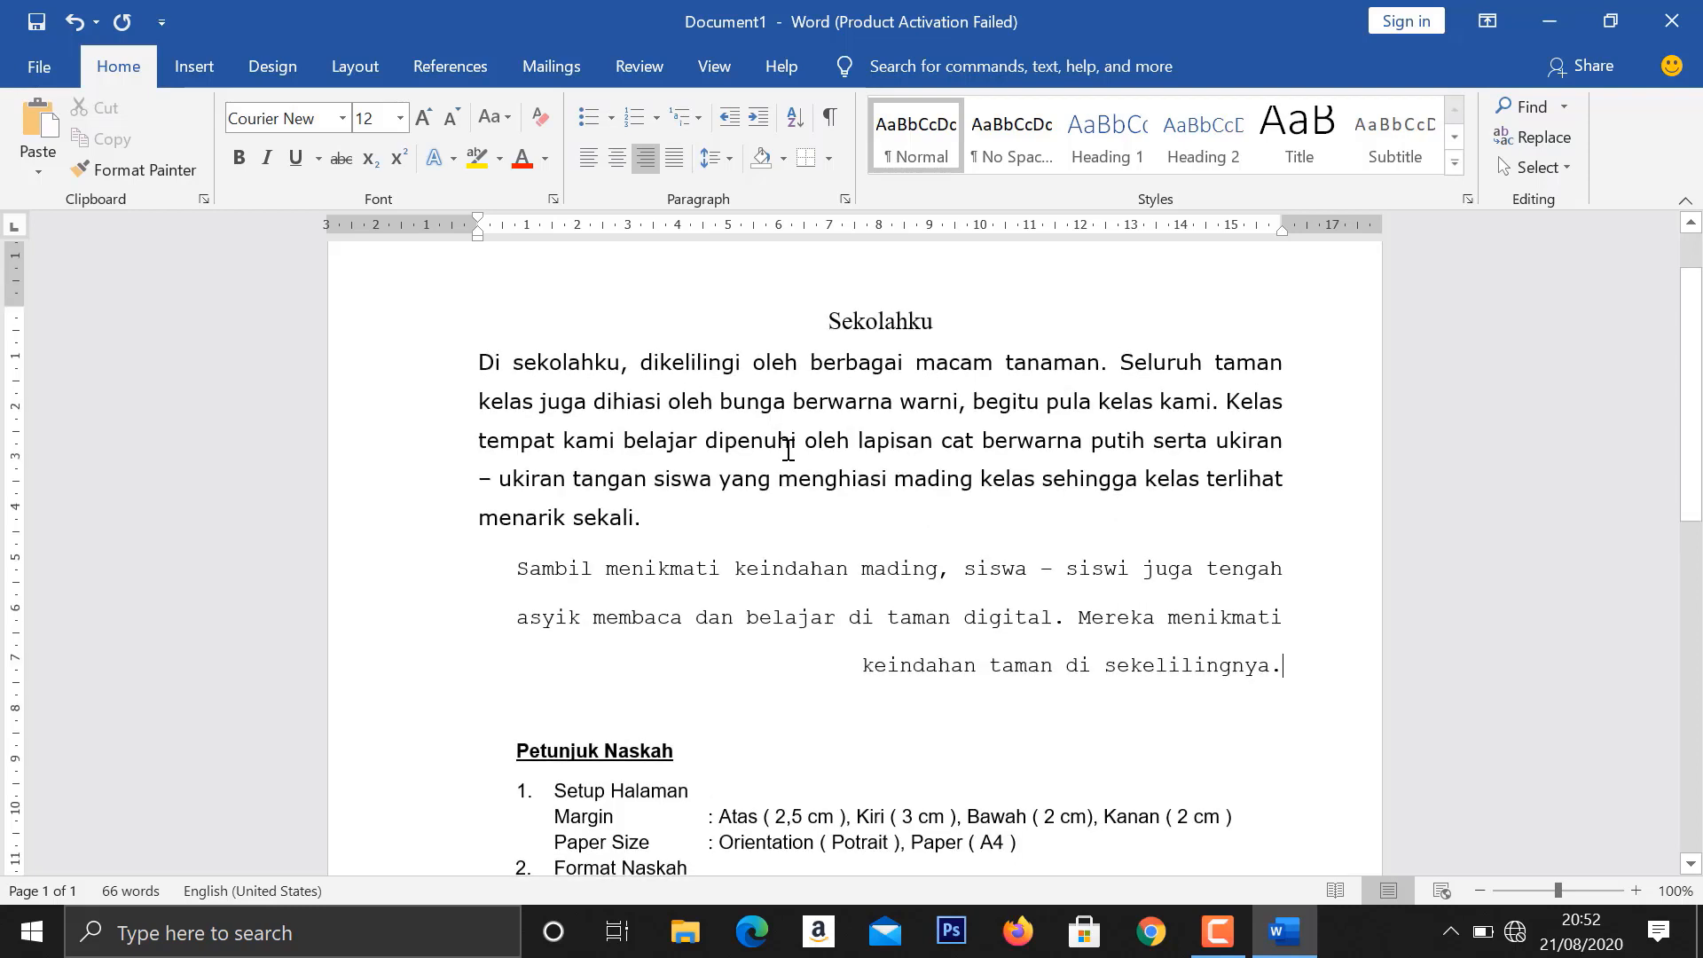
scroll(806, 497, "down", 2)
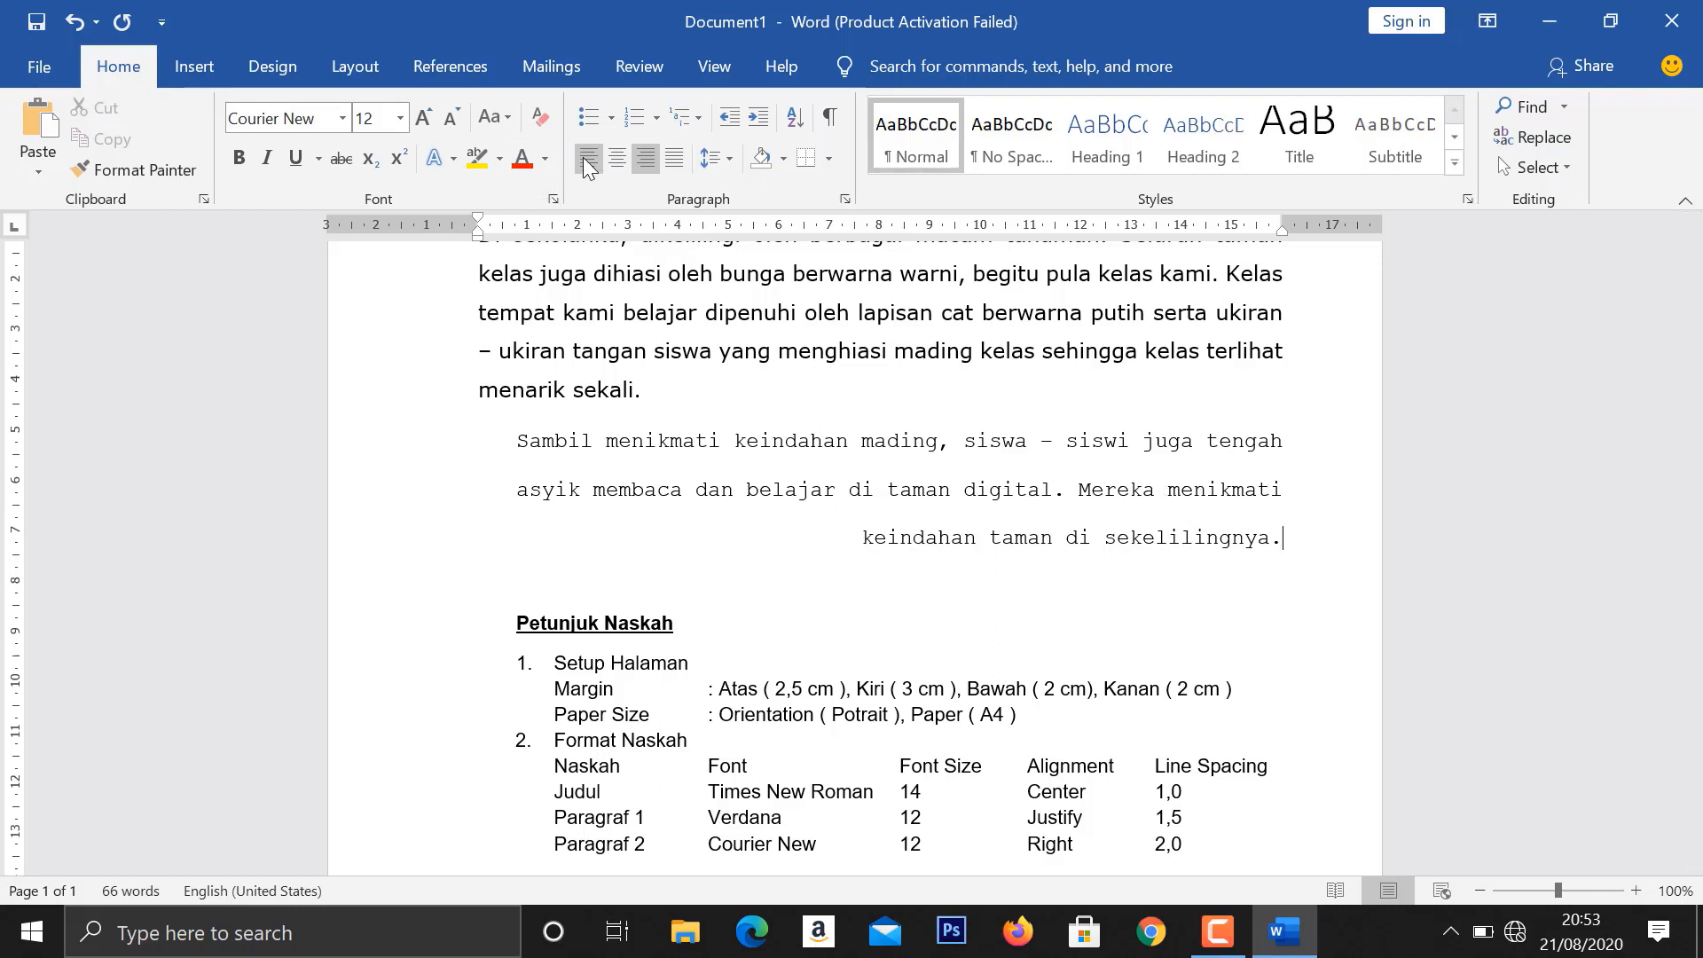
- Try left alignment on the second body paragraph, and return it to right alignment
left_click(940, 434)
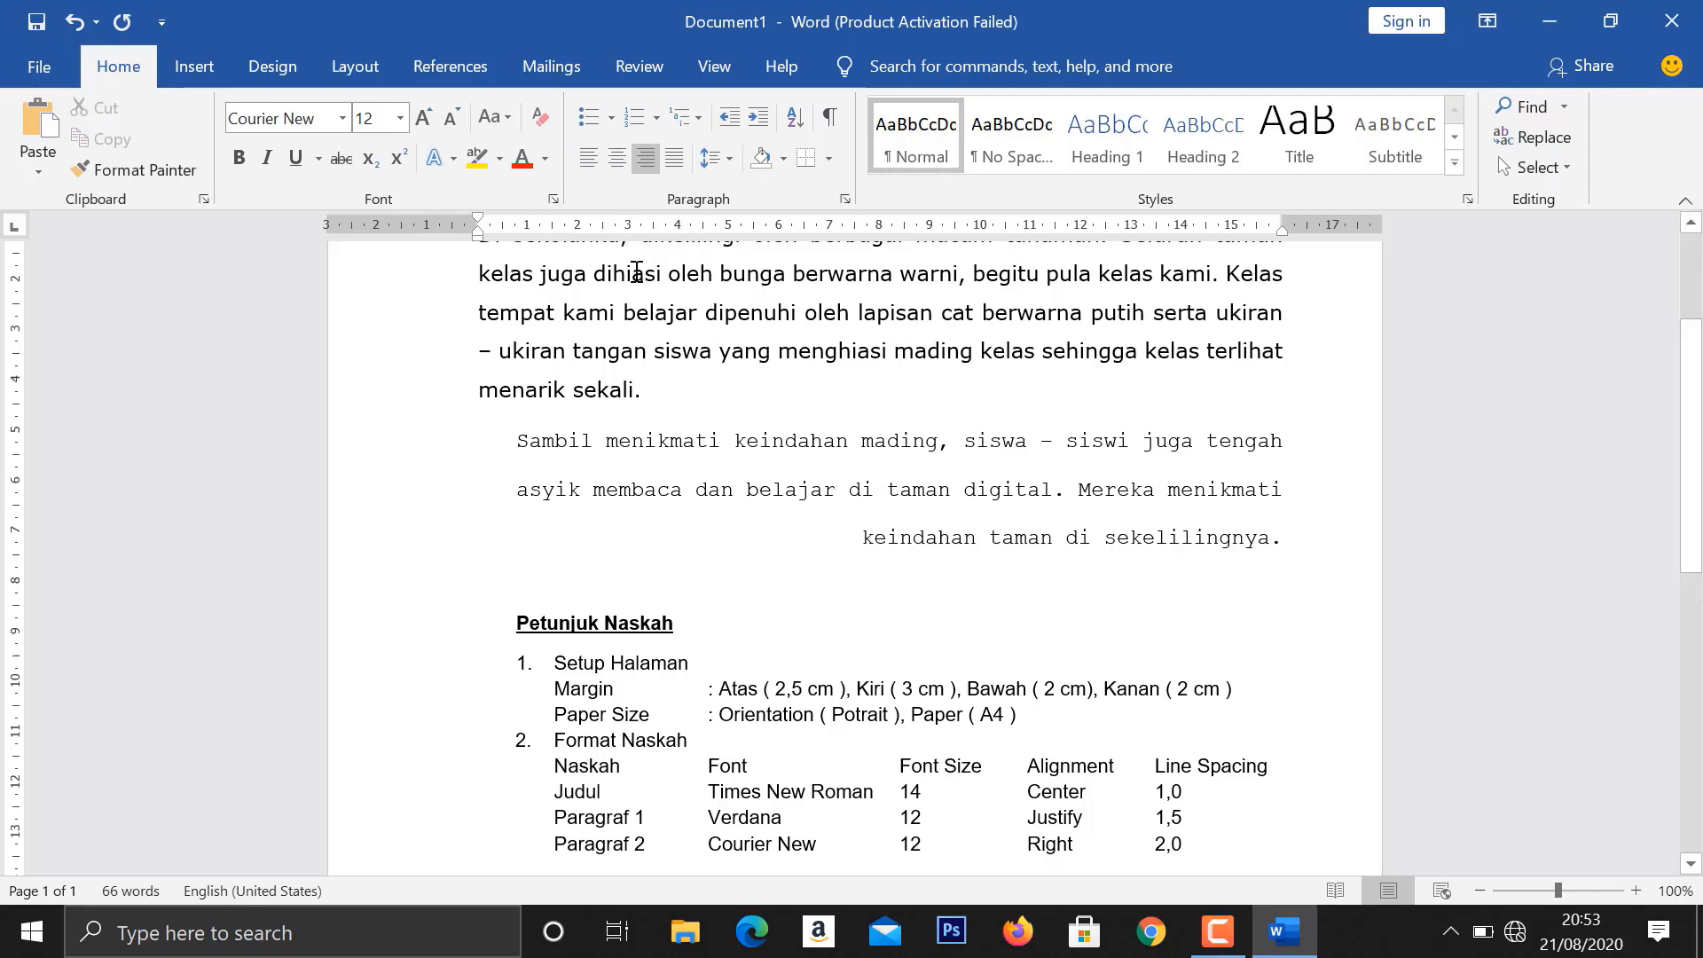
left_click(582, 156)
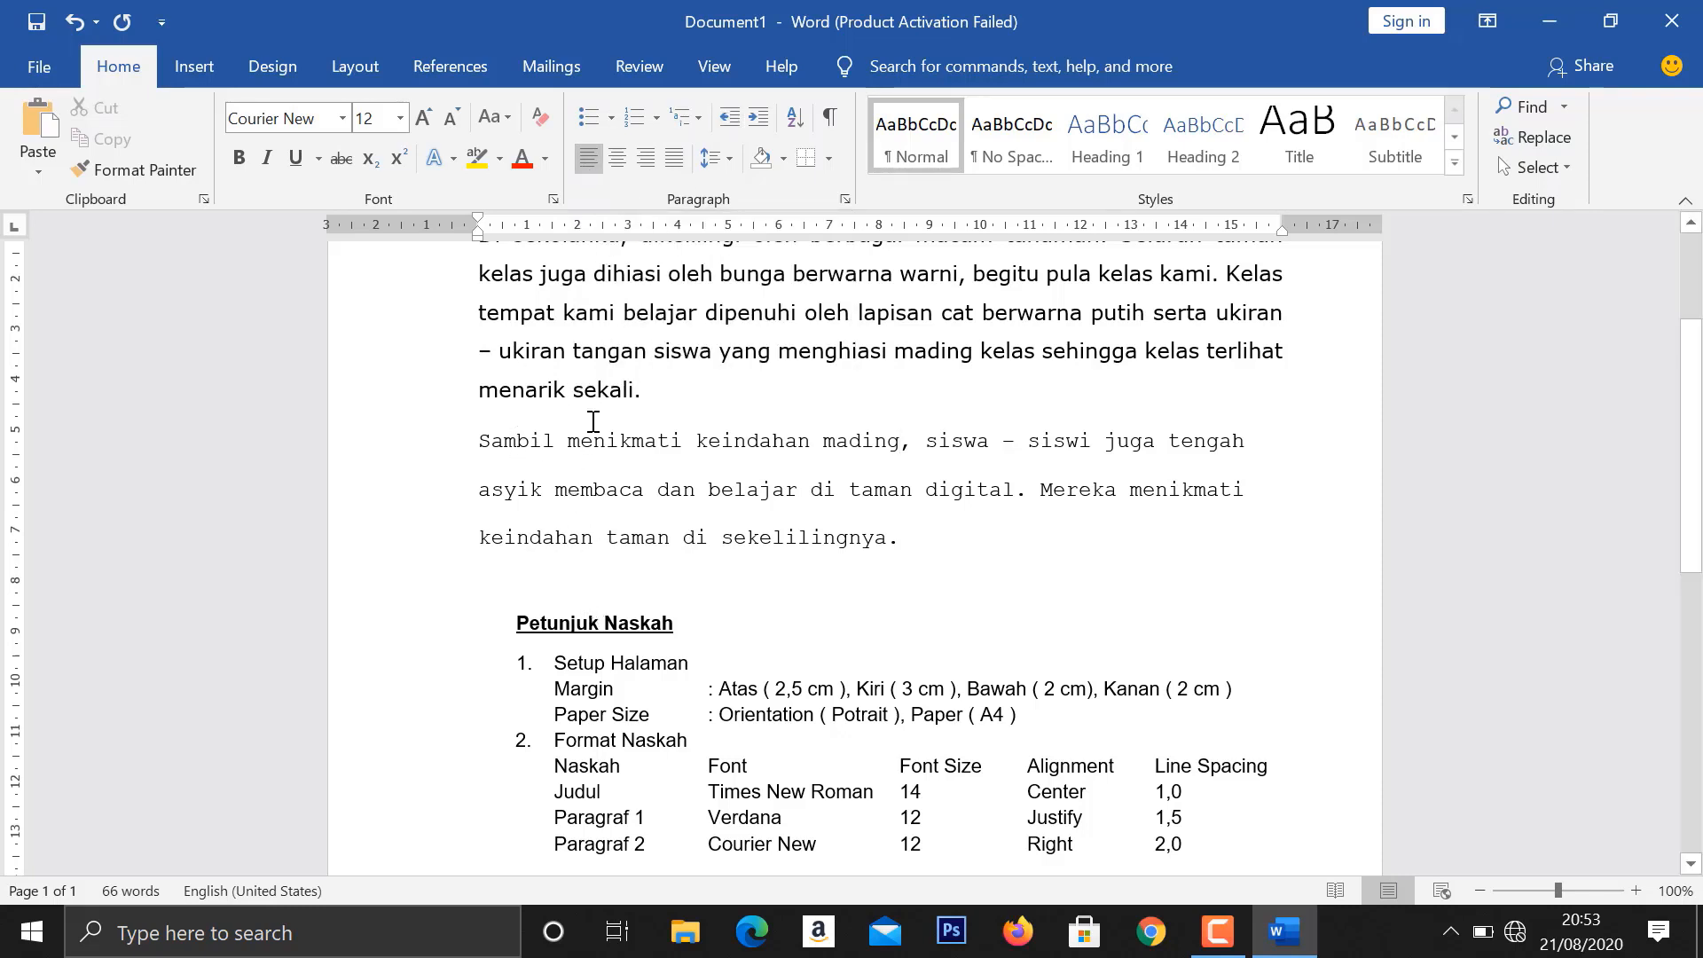
left_click(556, 440)
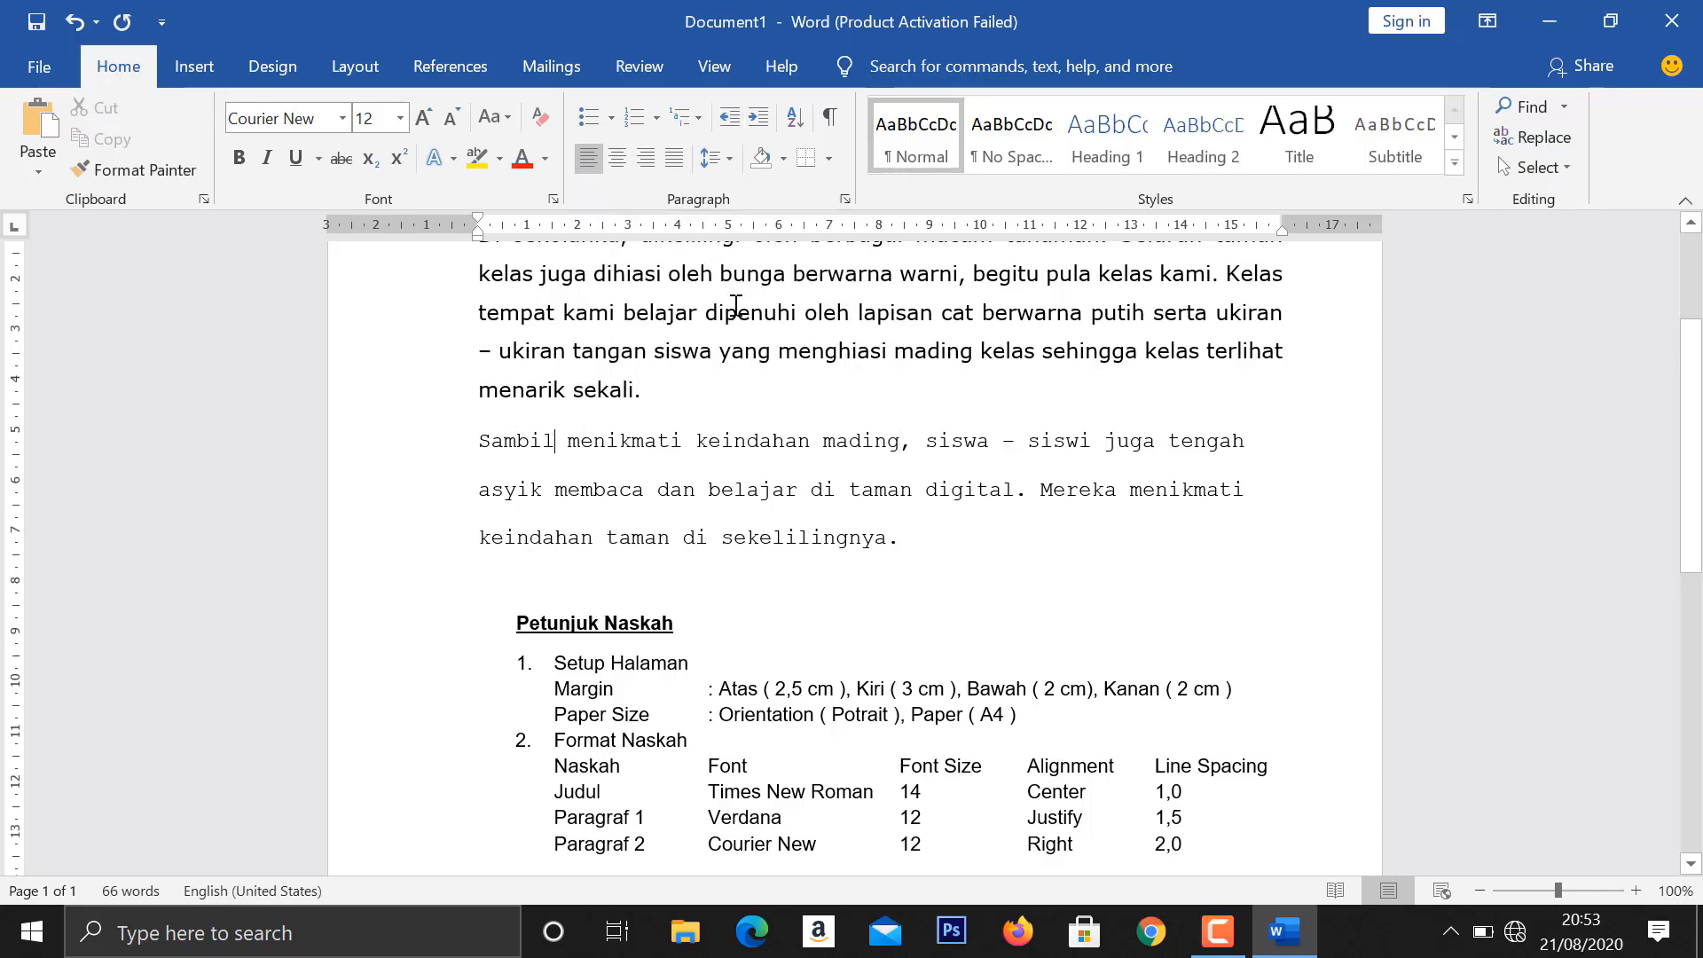
left_click(647, 156)
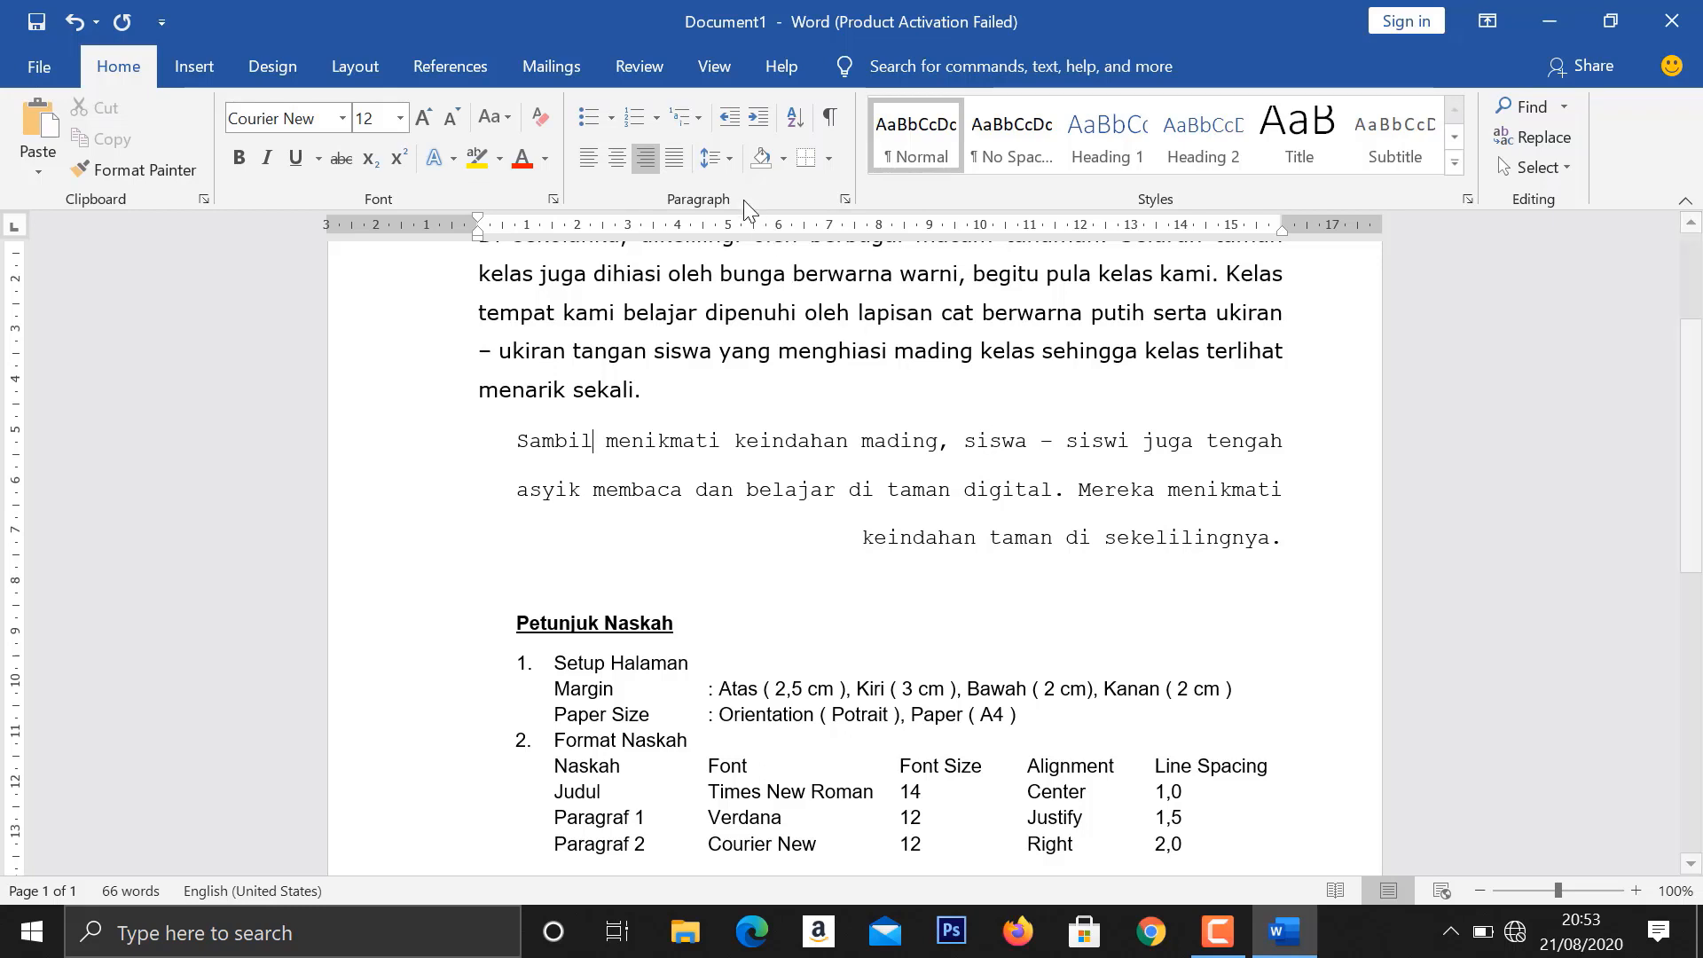
- Check the line spacing setting of the second body paragraph against the "Petunjuk Naskah" instructions
left_click(713, 160)
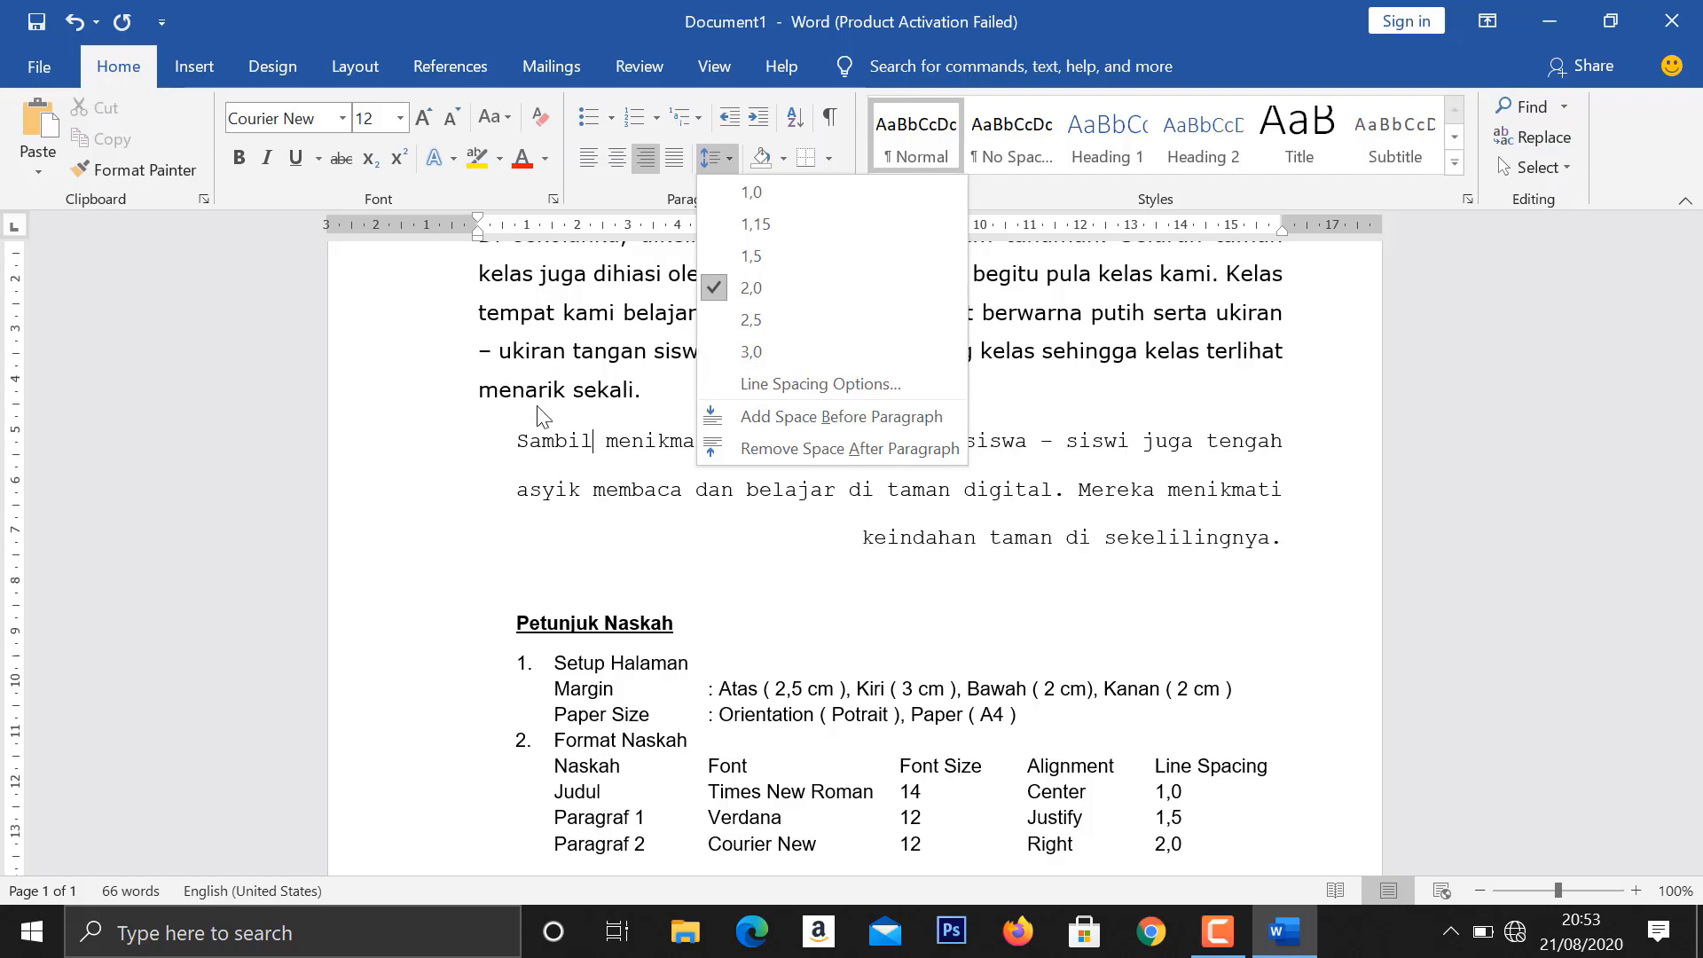
left_click(484, 466)
scroll(891, 347, "down", 1)
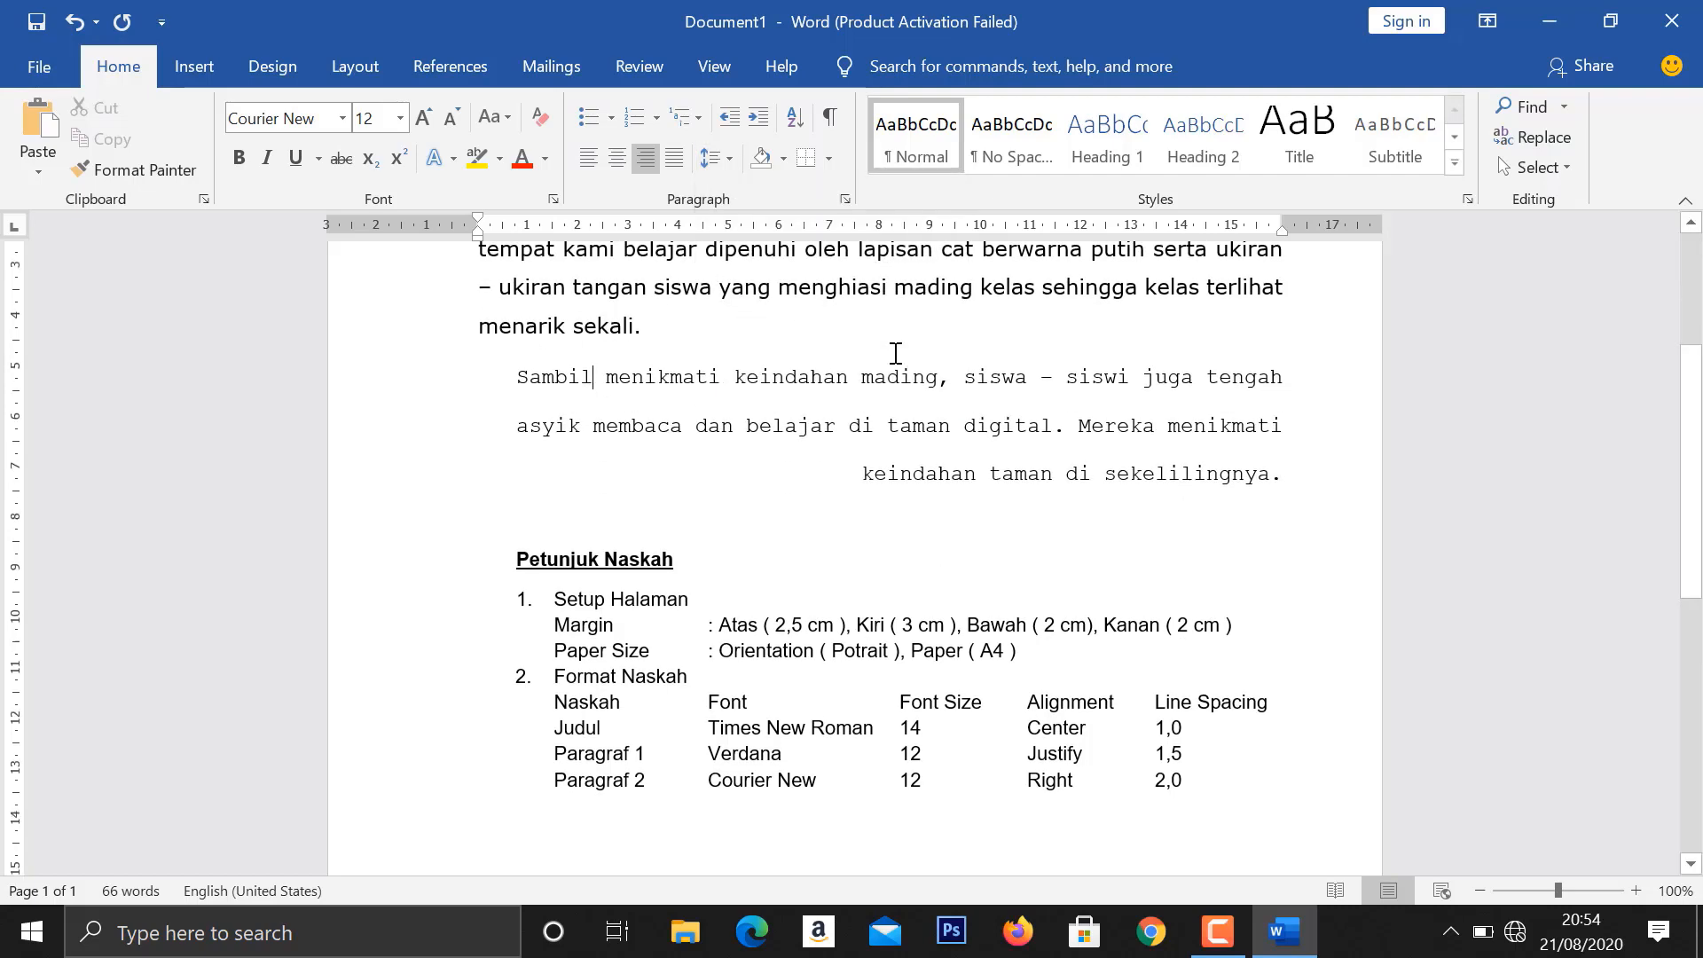
- Make the title "Sekolahku" bold and underlined
scroll(870, 408, "up", 2)
scroll(871, 410, "up", 2)
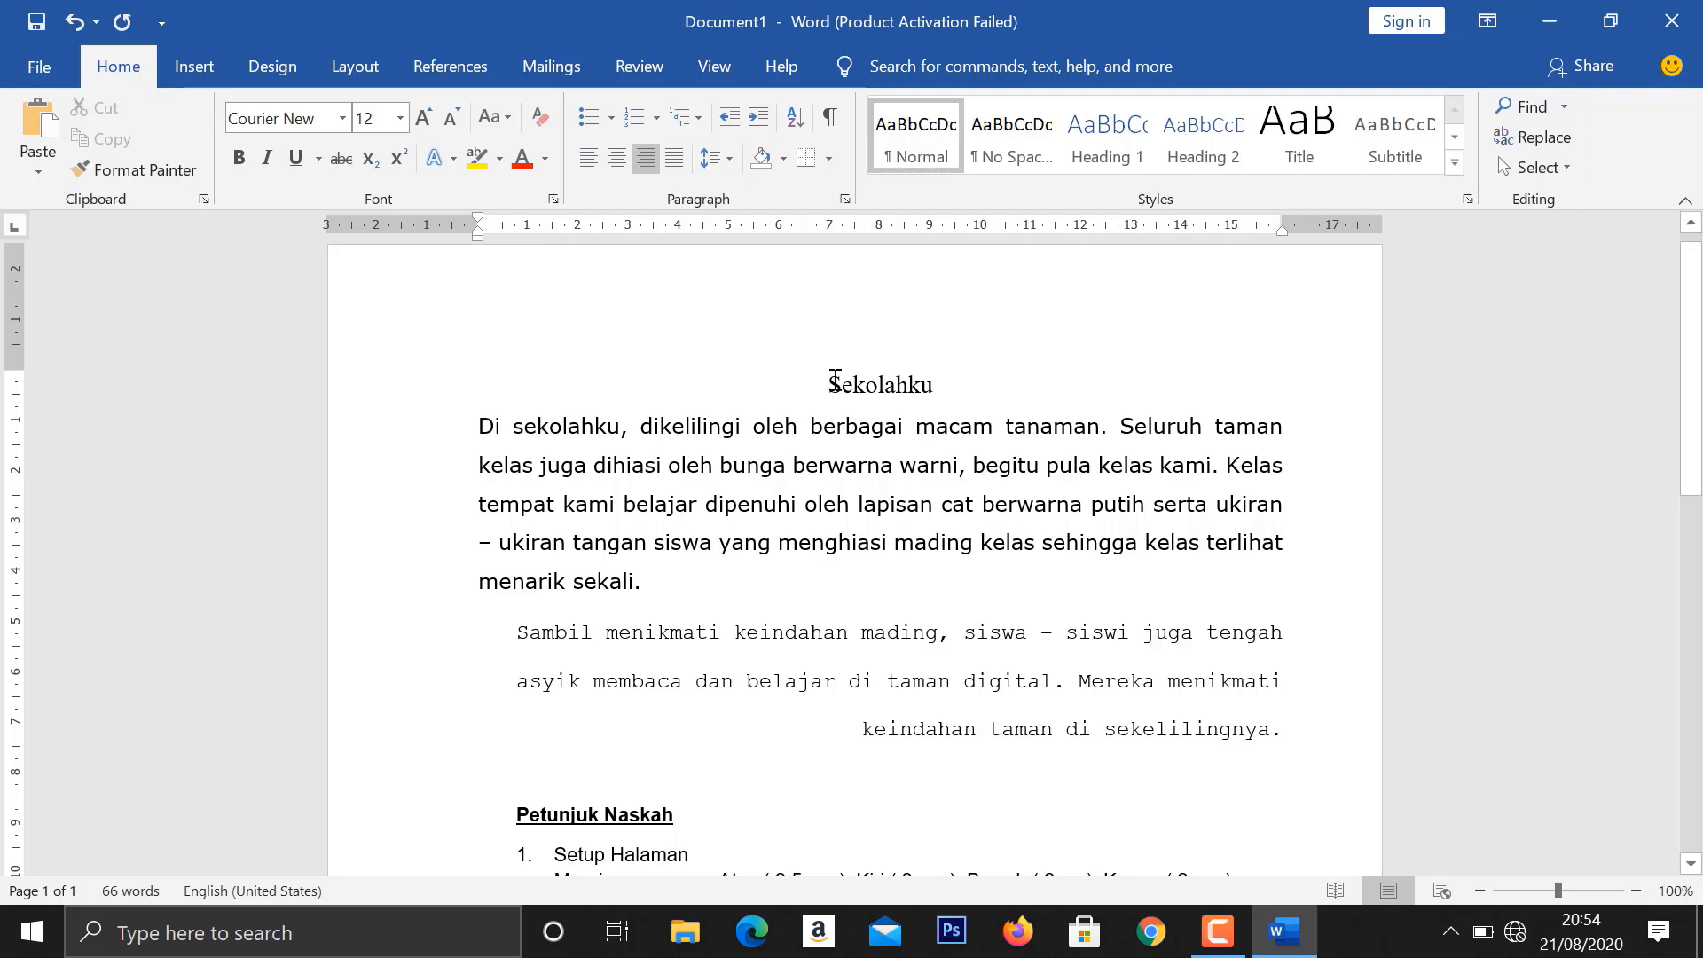
left_click_drag(834, 380, 936, 388)
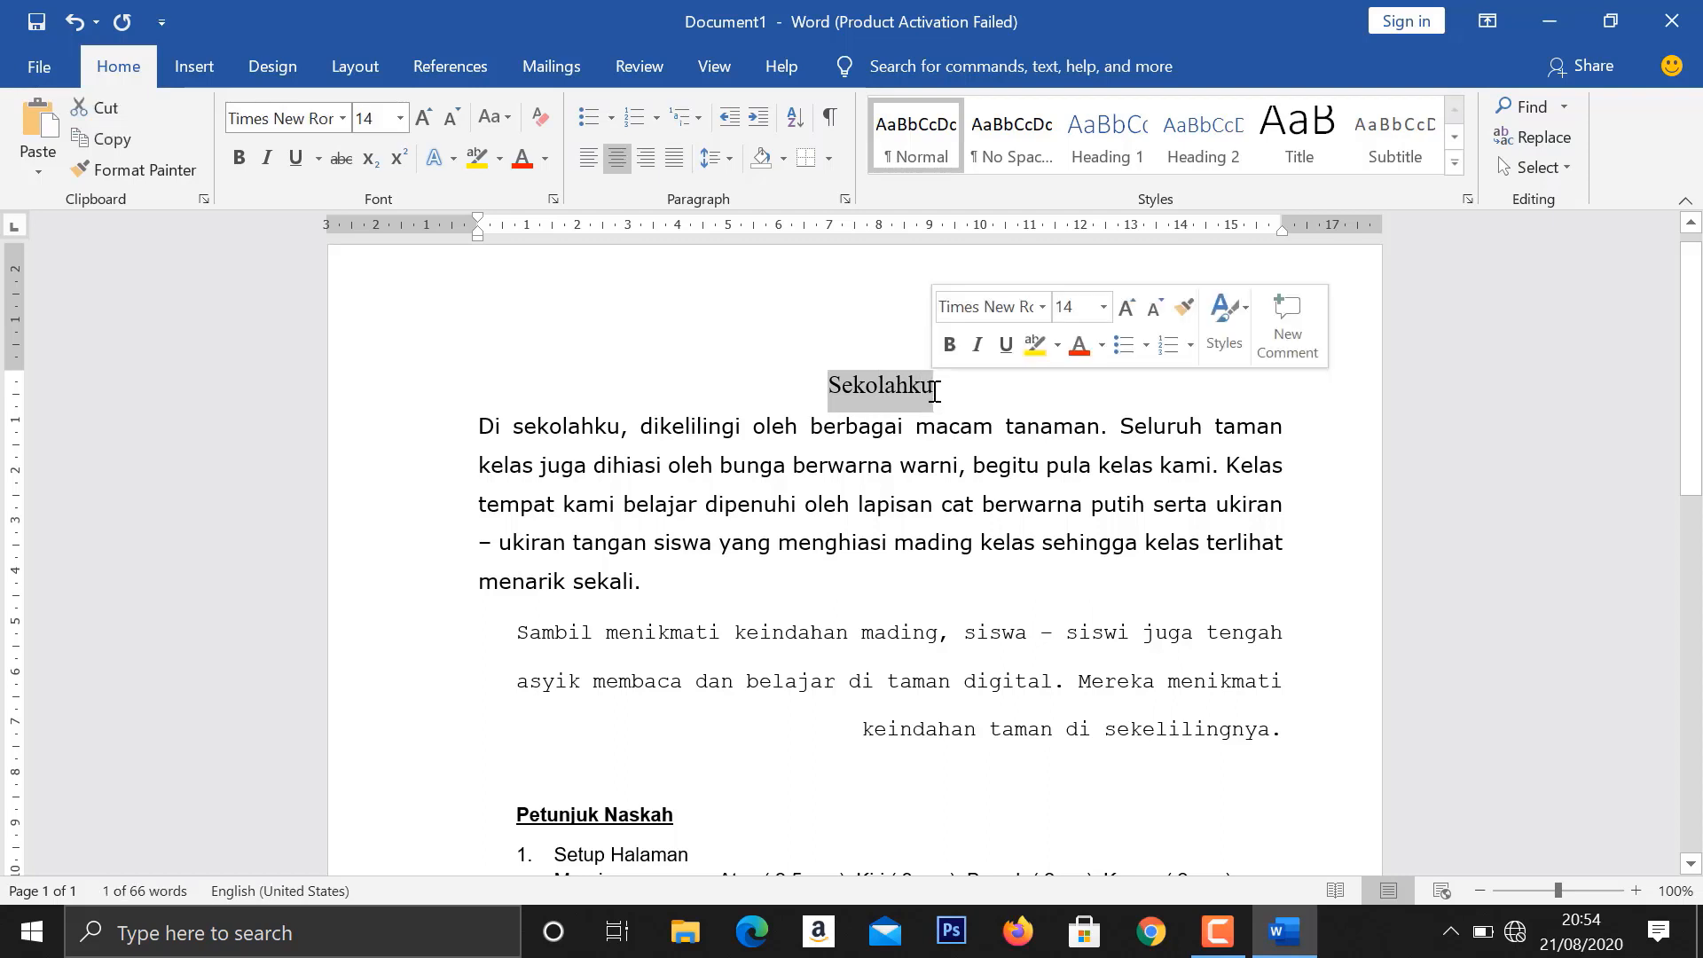
left_click(242, 157)
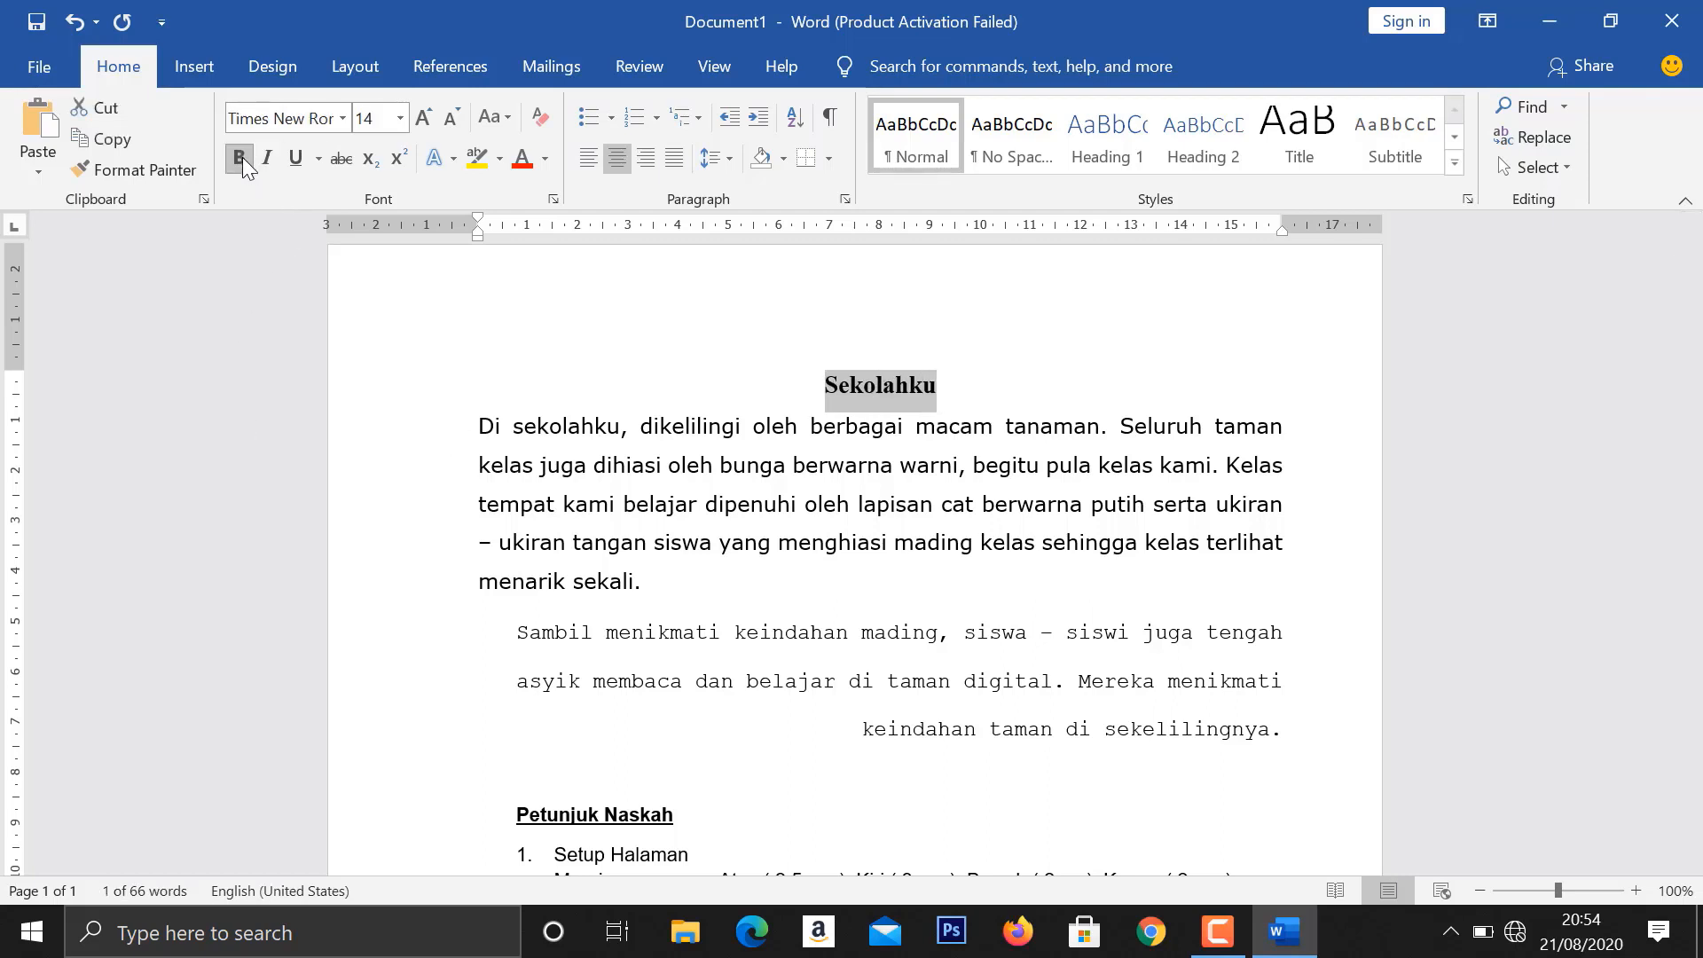
left_click(289, 160)
left_click(563, 470)
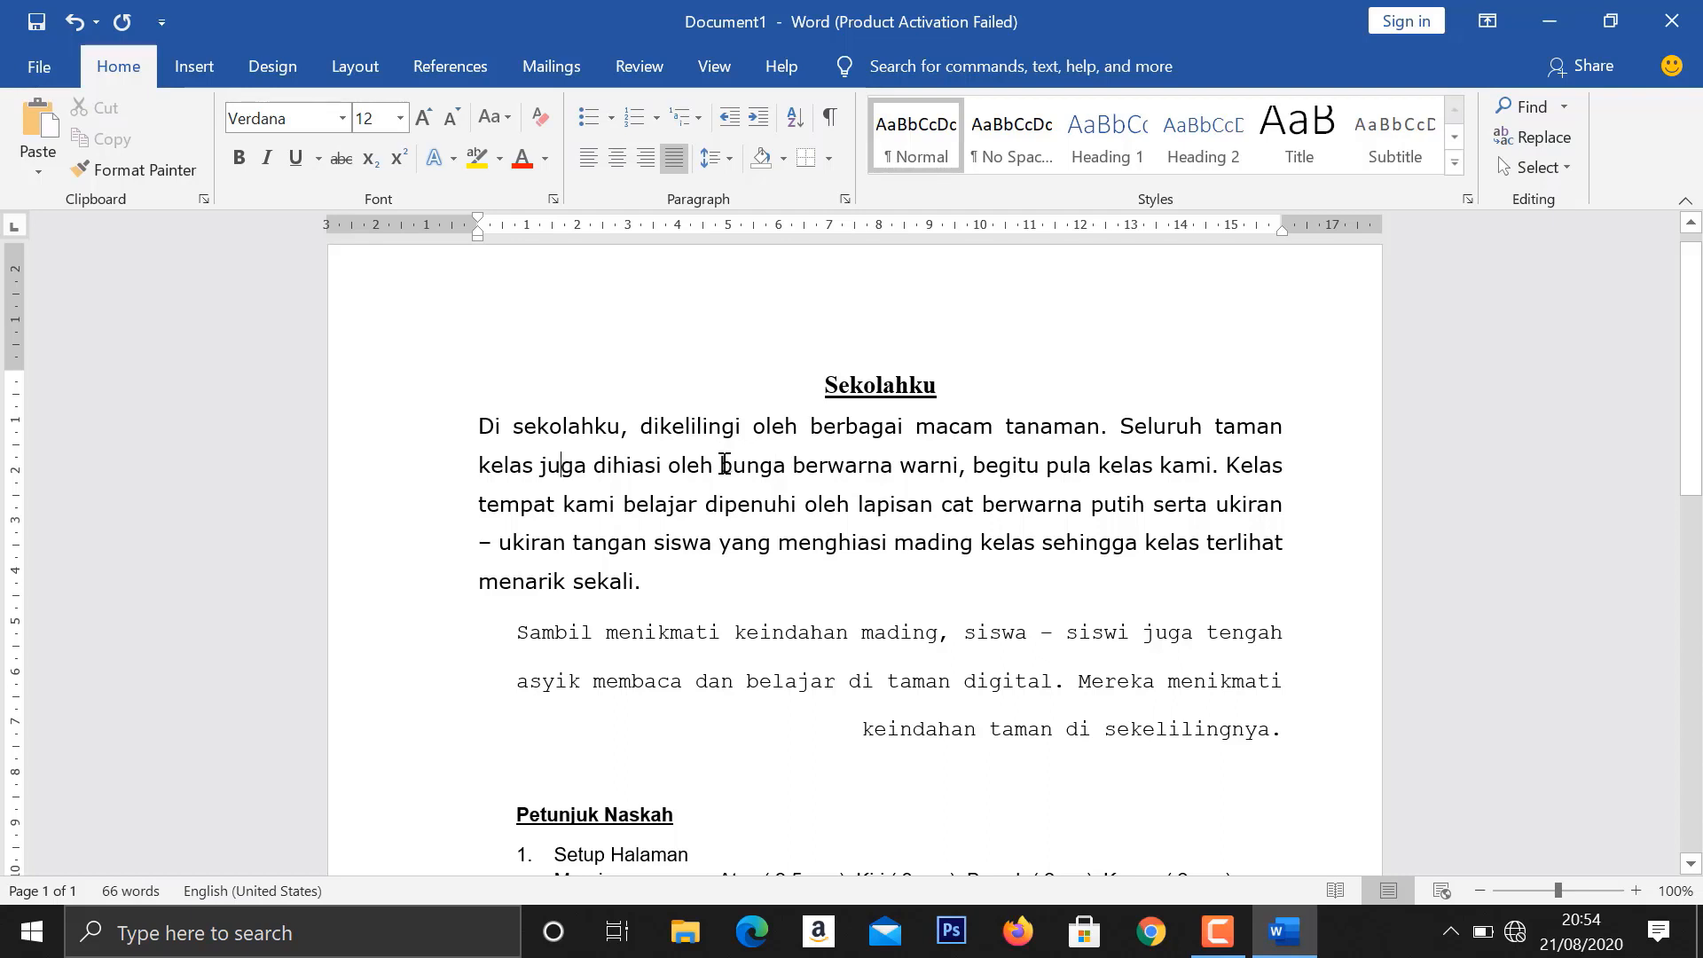
- Italicize "bunga berwarna warni" in the first body paragraph and set its font color to red
left_click_drag(720, 462, 961, 456)
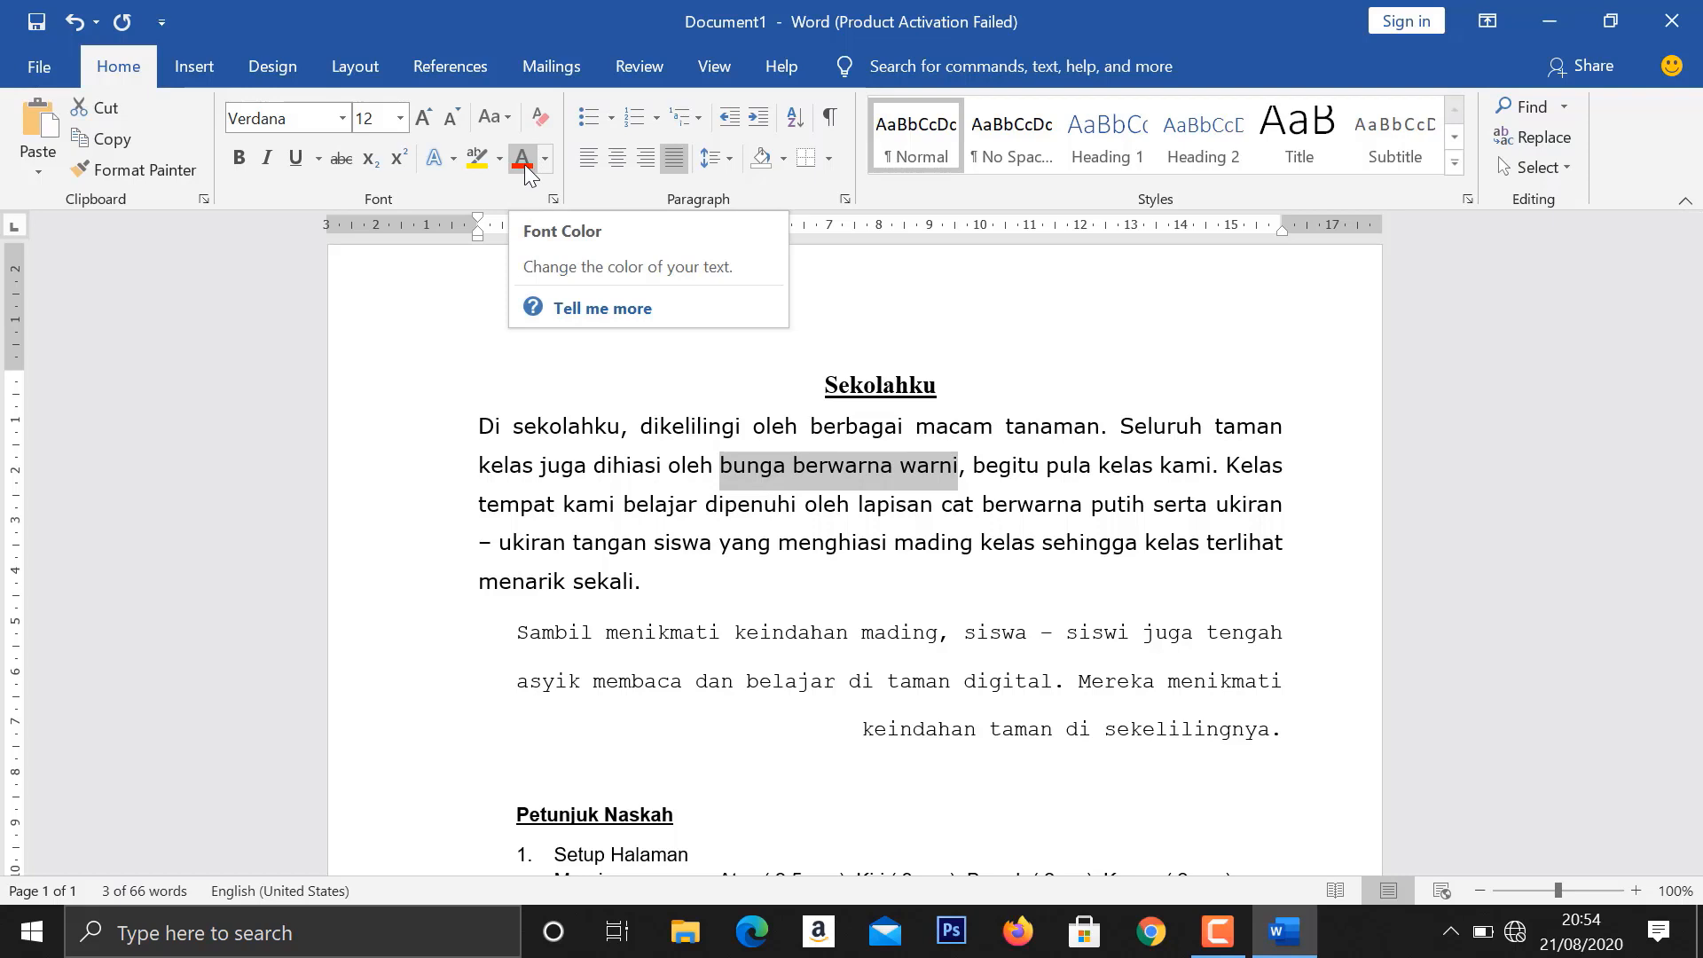
left_click(263, 161)
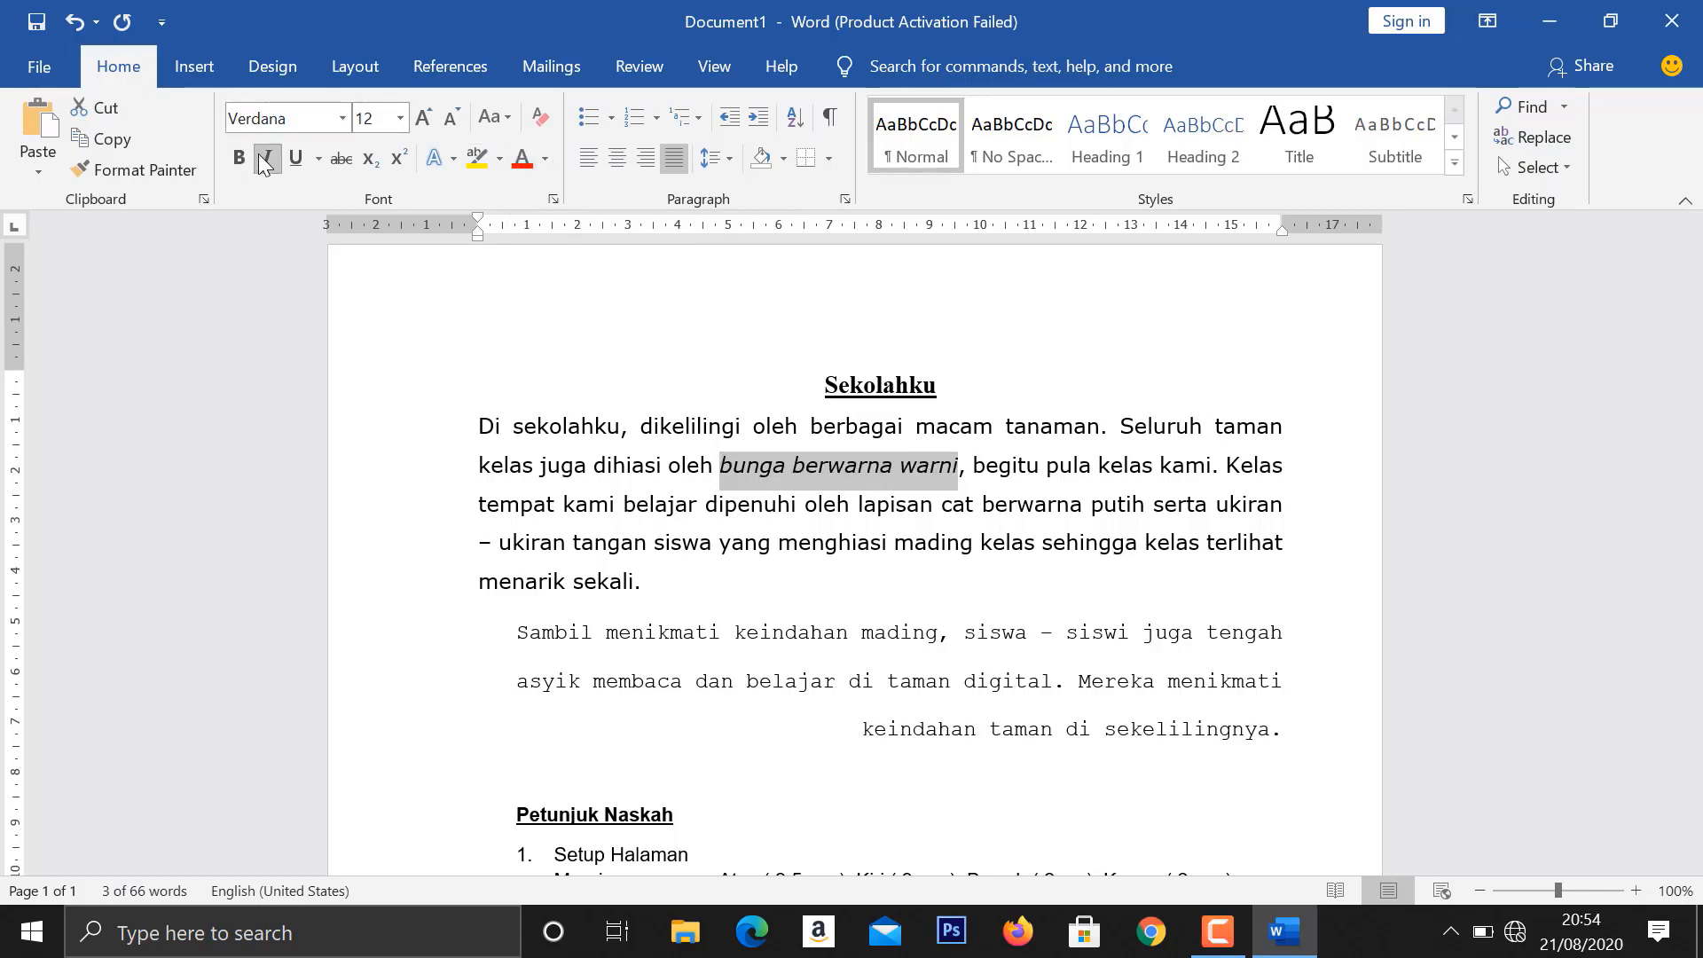
left_click(541, 158)
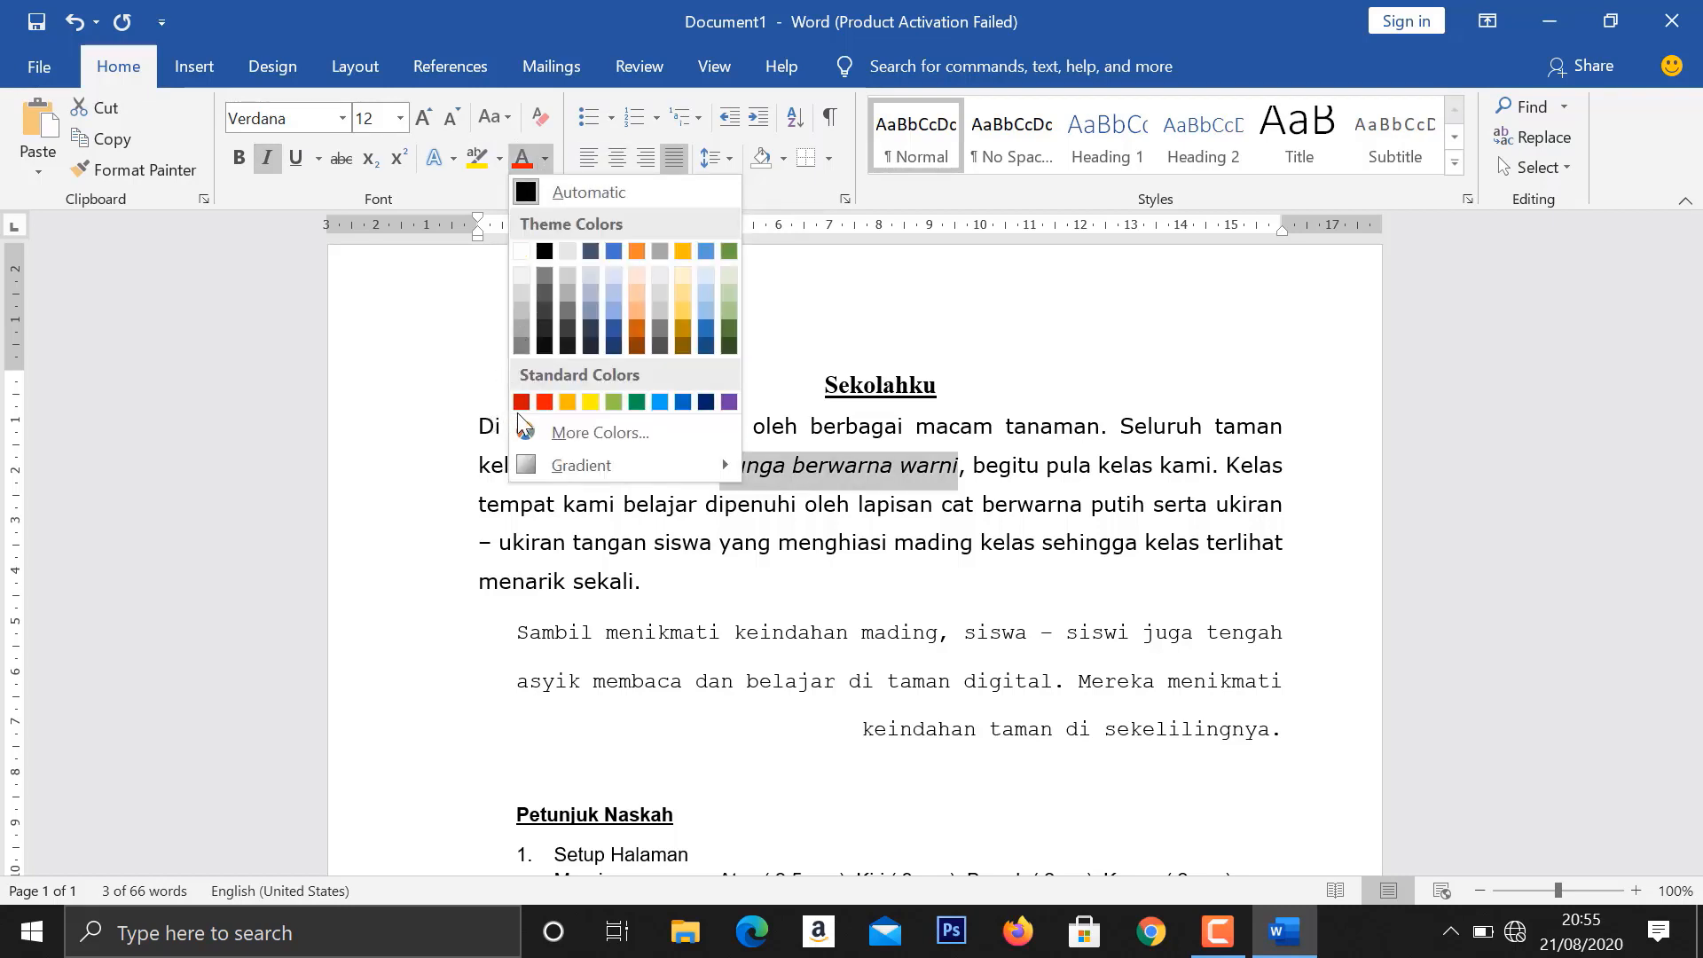
left_click(545, 402)
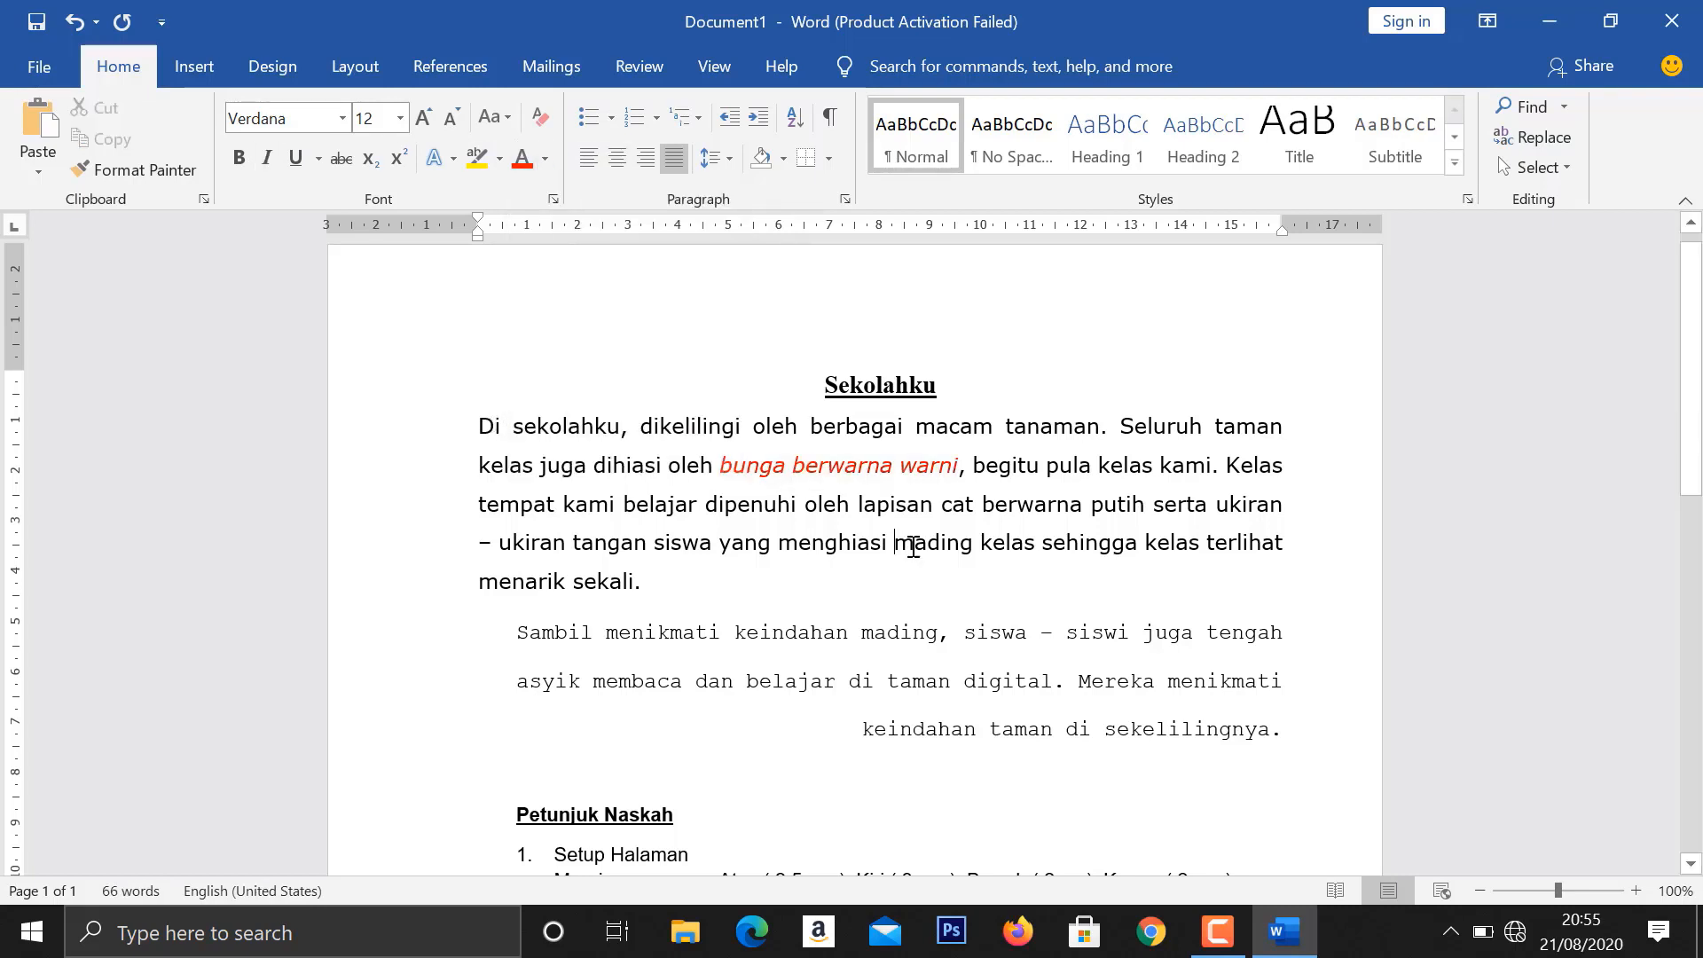
- Make "mading kelas" in the first paragraph superscript and give "Sambil menikmati keindahan mading" in the second a dashed underline
left_click_drag(909, 544, 1033, 552)
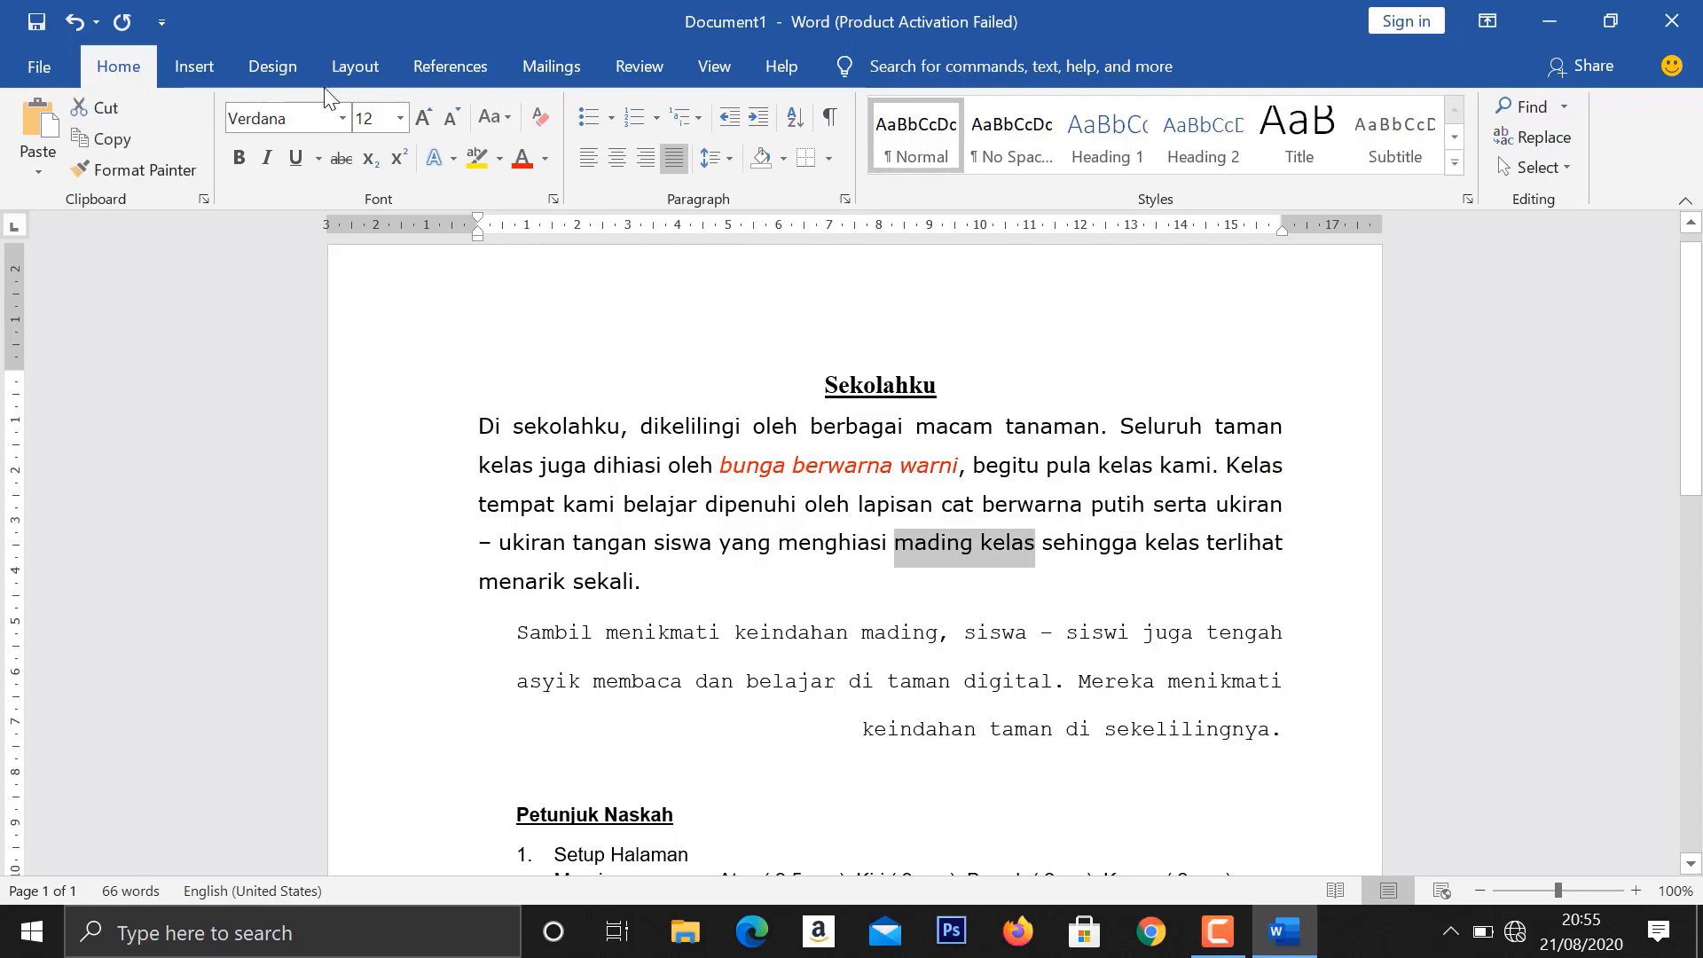
left_click(399, 161)
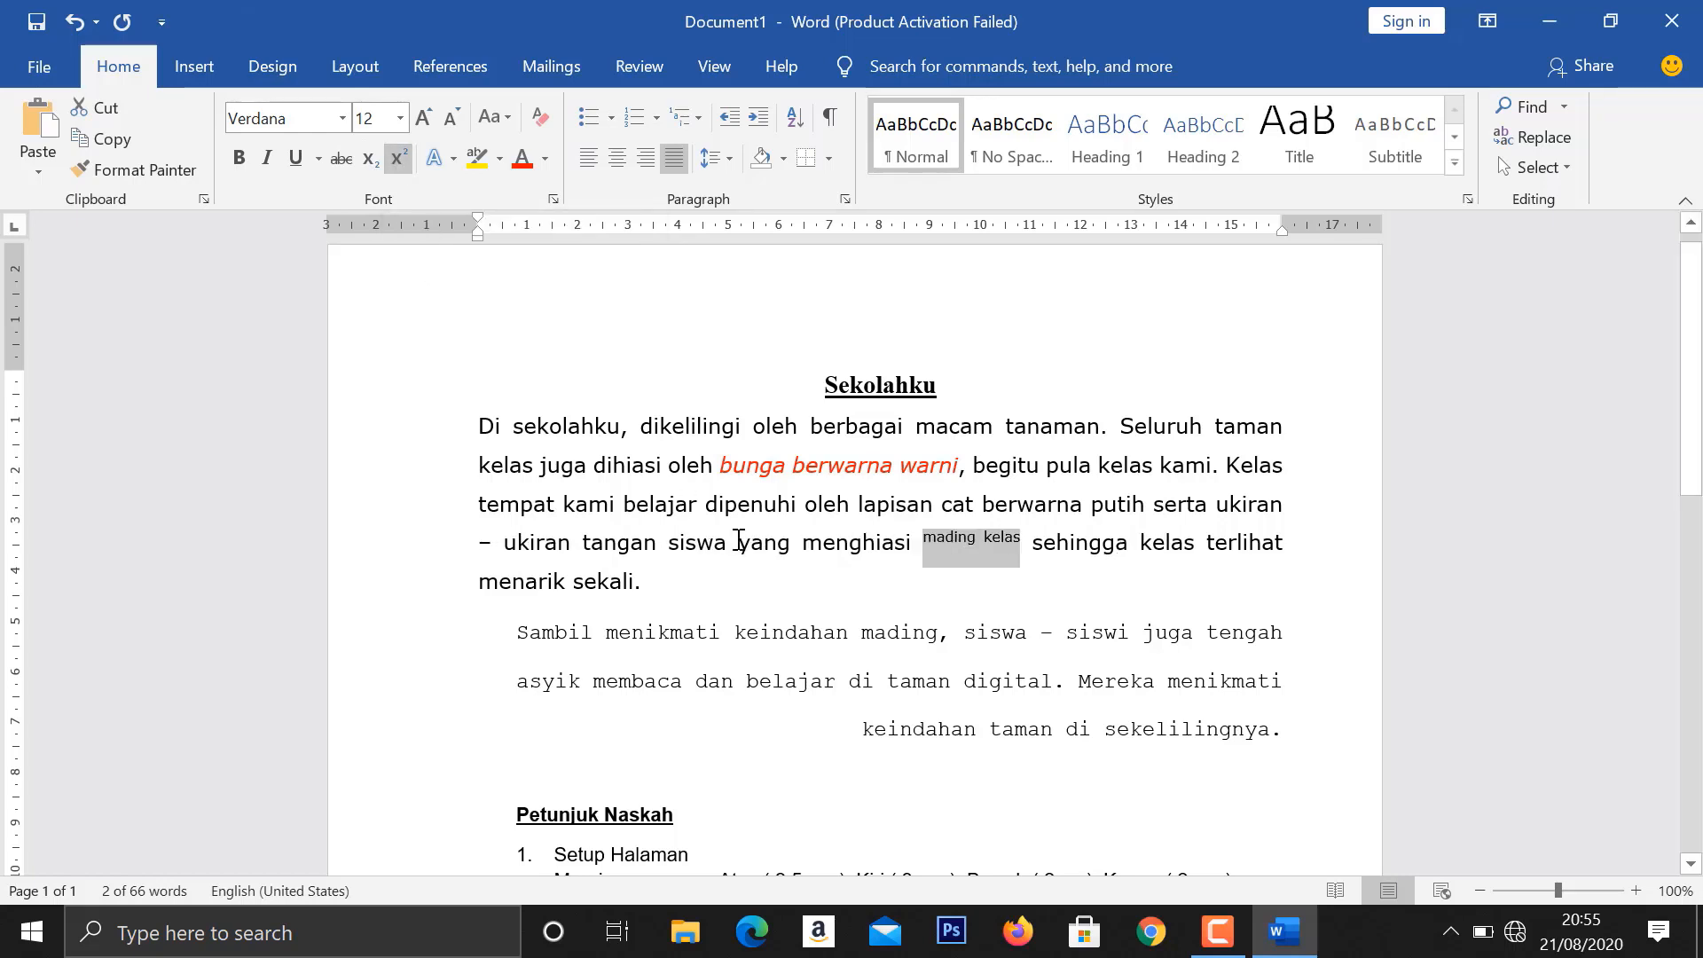
left_click(852, 623)
- Highlight "Mereka menikmati keindahan taman di sekelilingnya." in yellow and strike through "menarik sekali" at the end of the first paragraph
left_click_drag(1080, 682, 1286, 741)
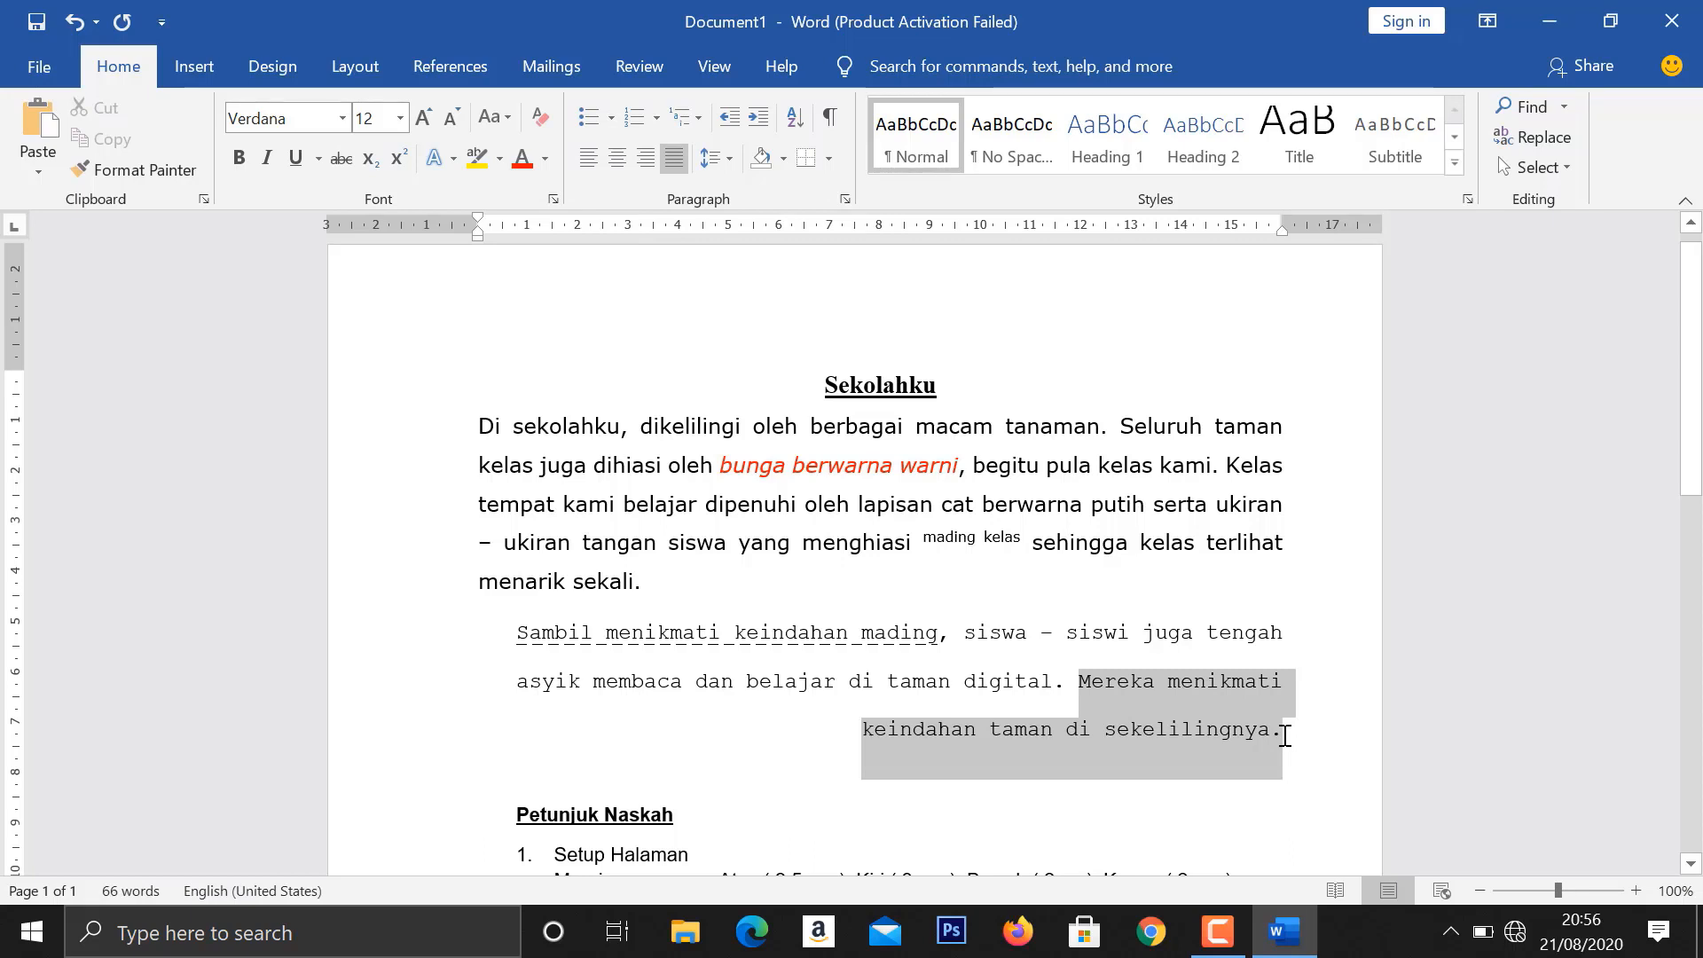
left_click(482, 167)
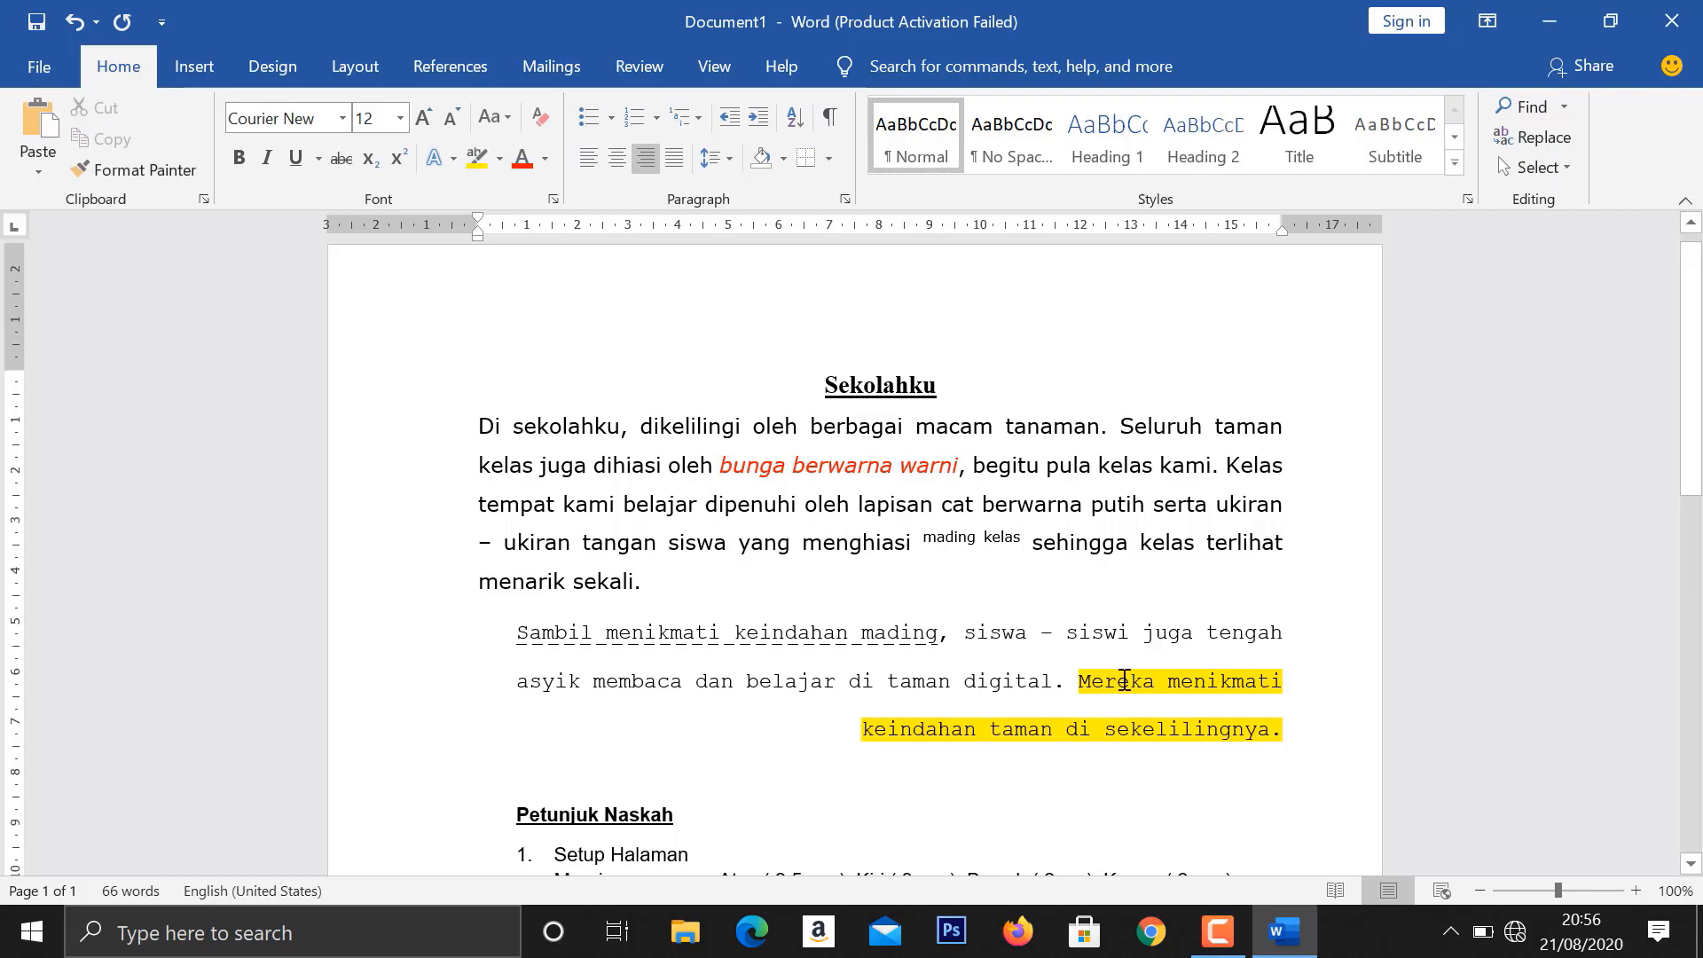
left_click_drag(479, 582, 632, 595)
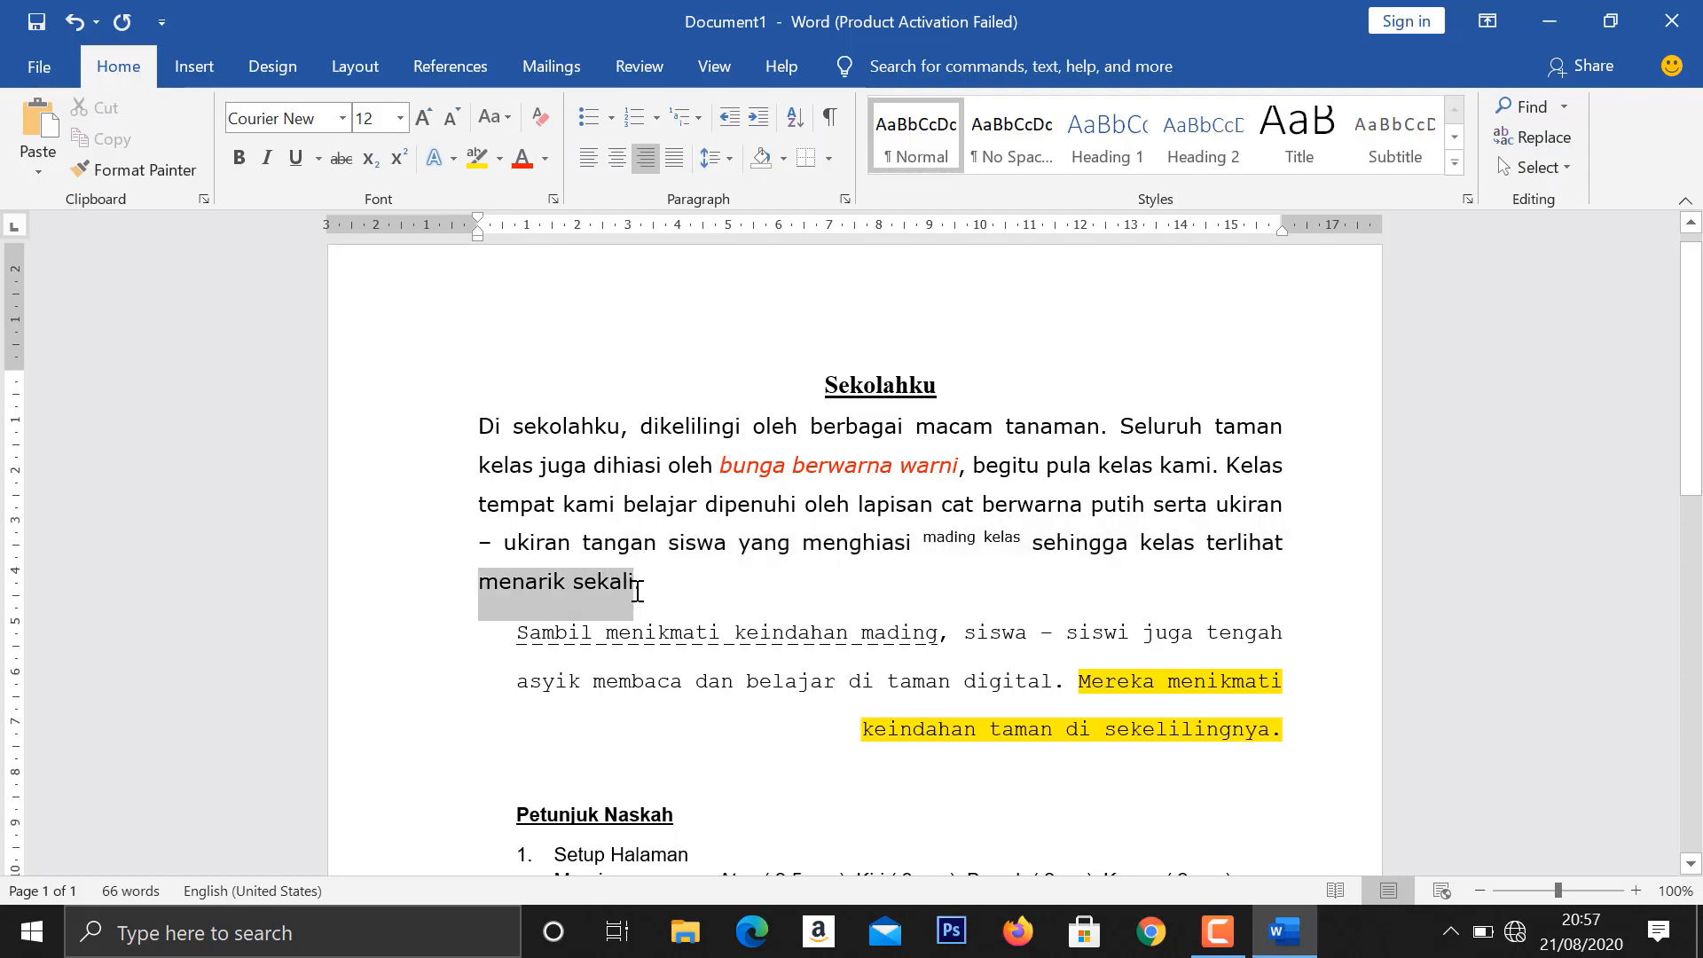
left_click(352, 160)
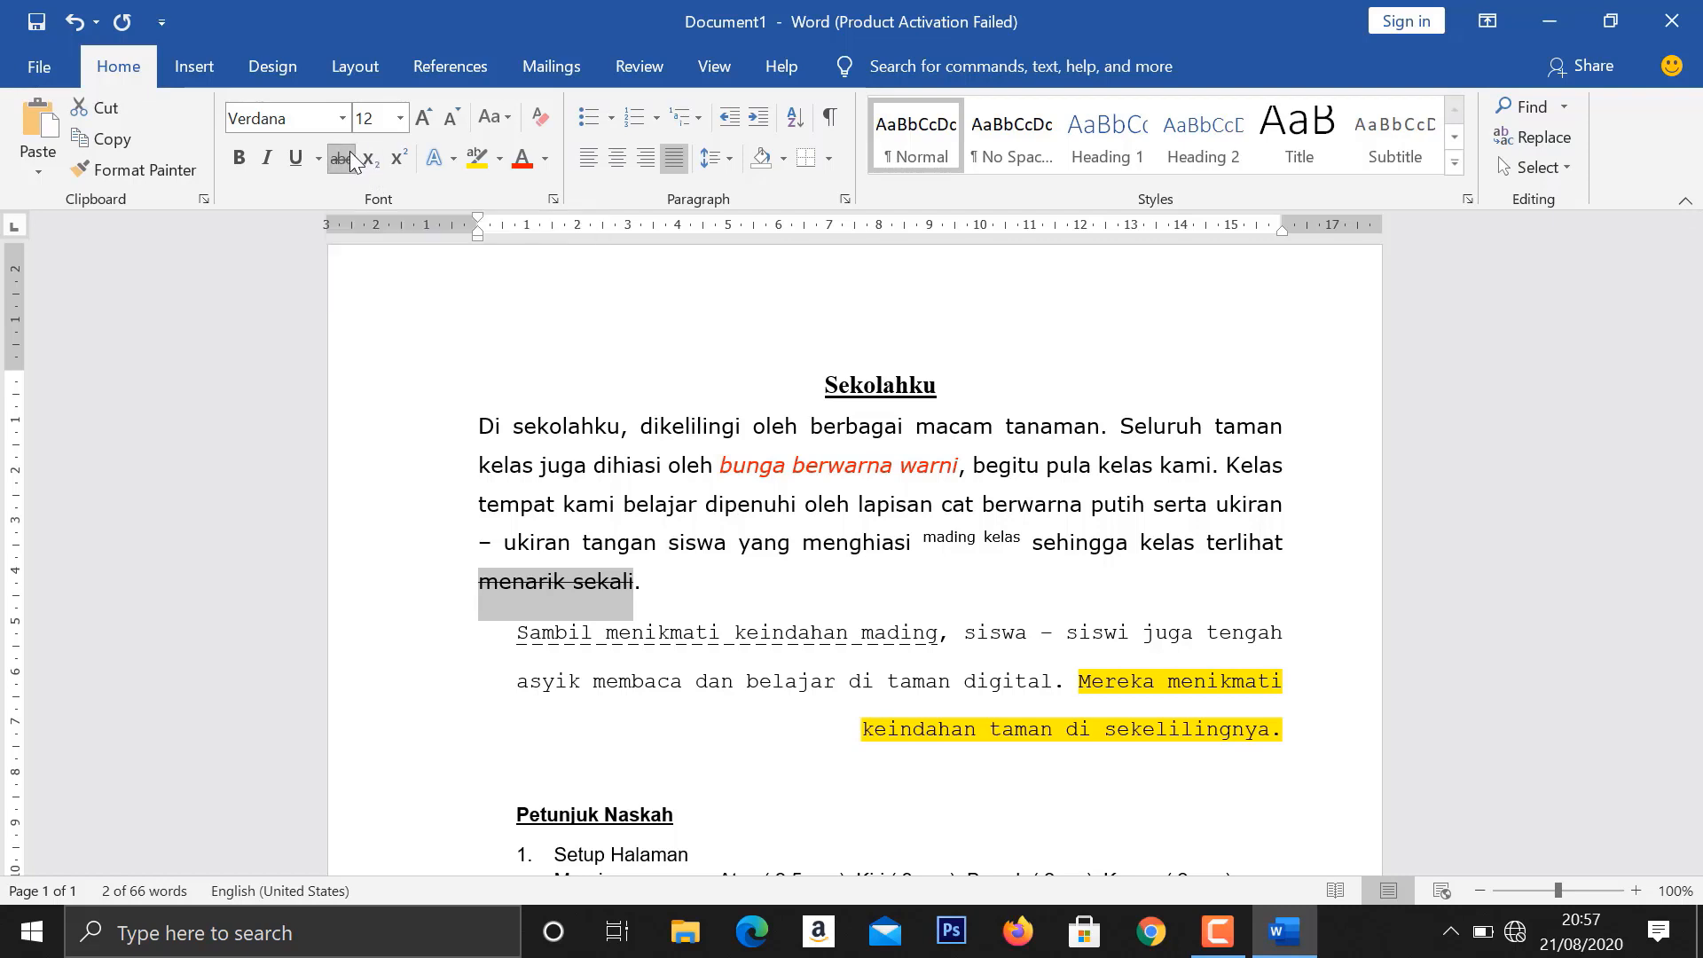
left_click(875, 578)
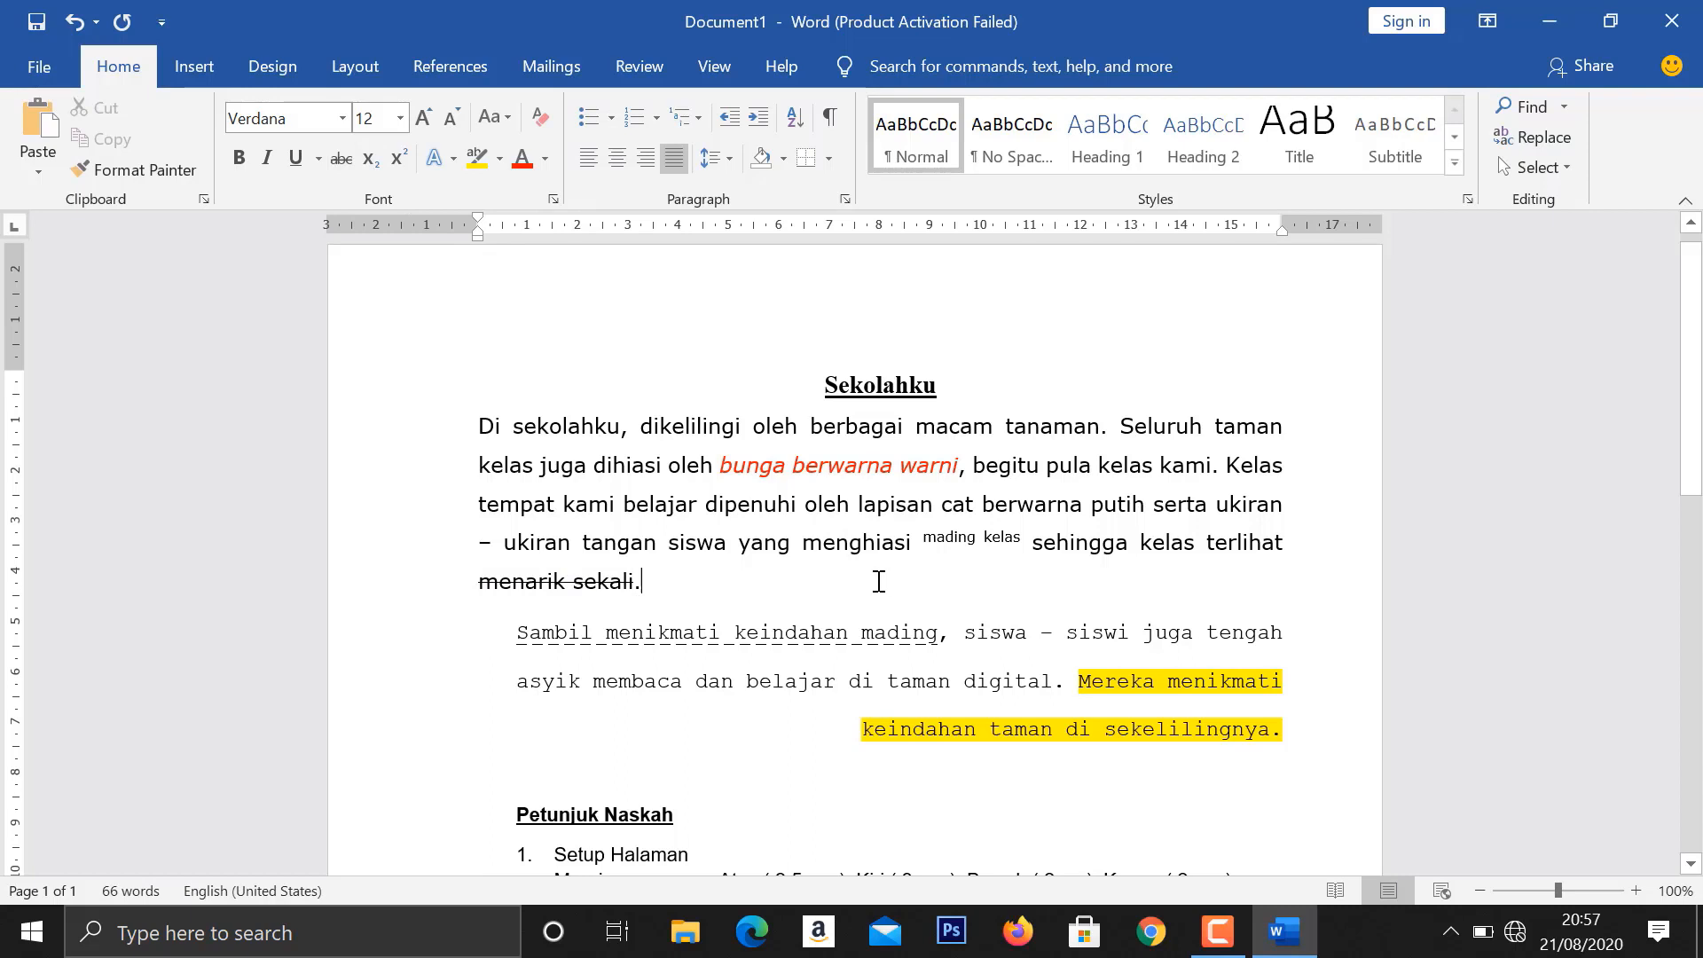
- Delete the "Petunjuk Naskah" instruction block below the second body paragraph
scroll(878, 581, "down", 1)
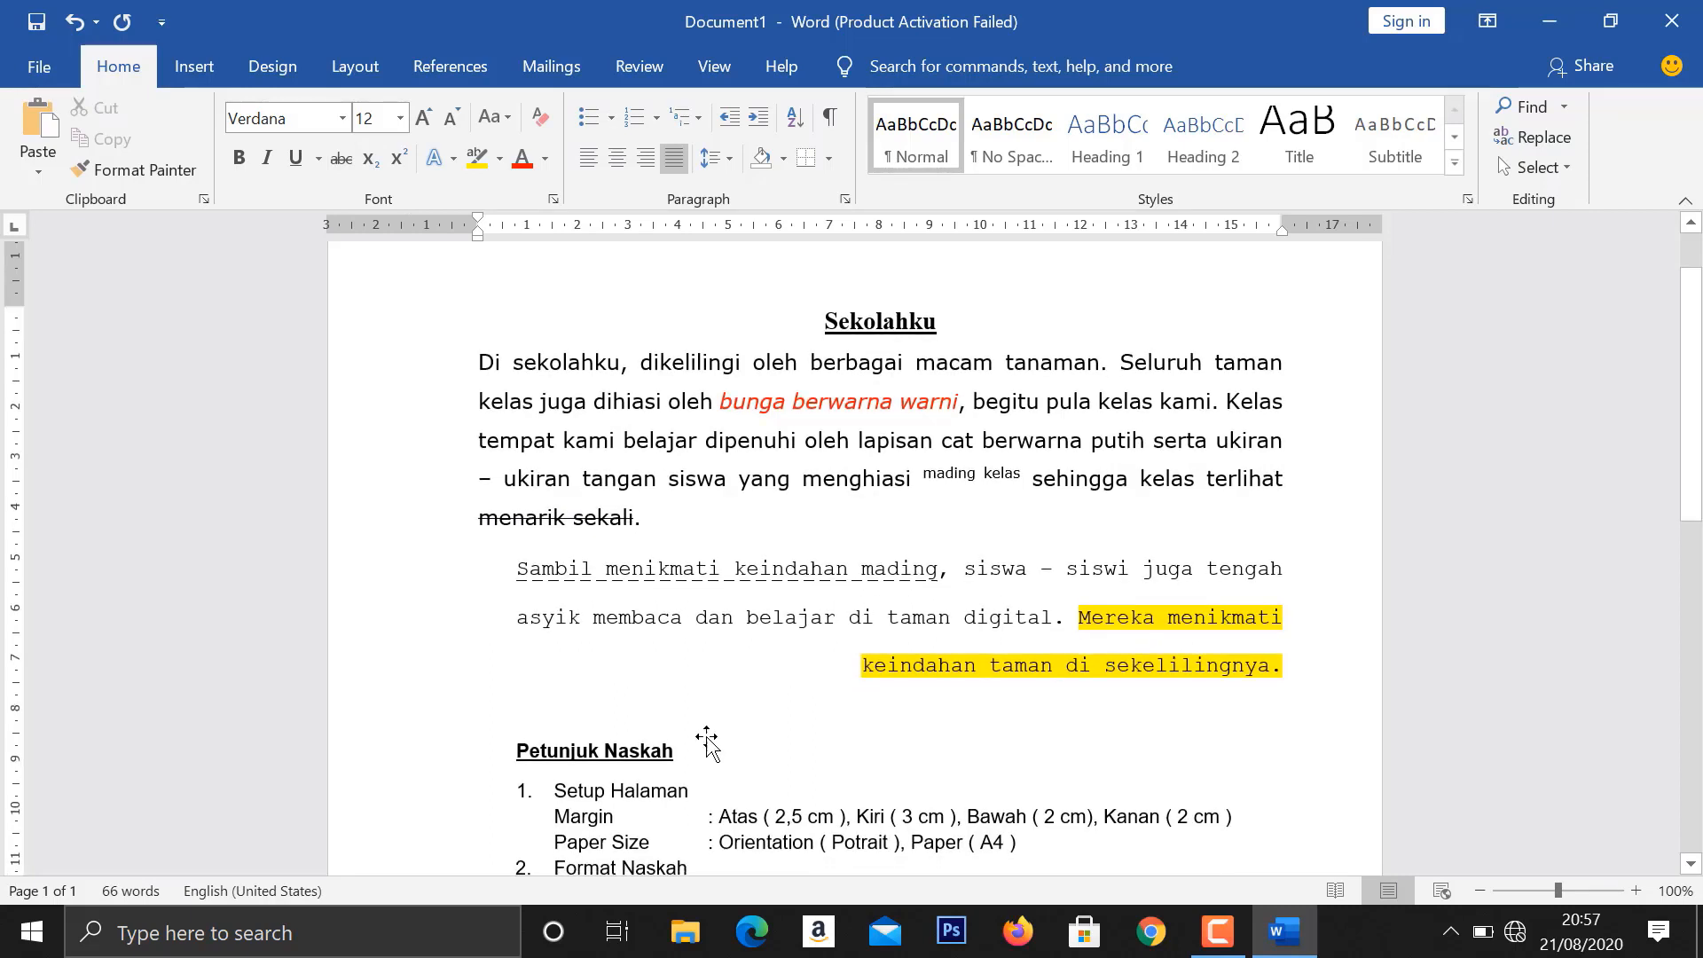
left_click(671, 802)
key("Delete")
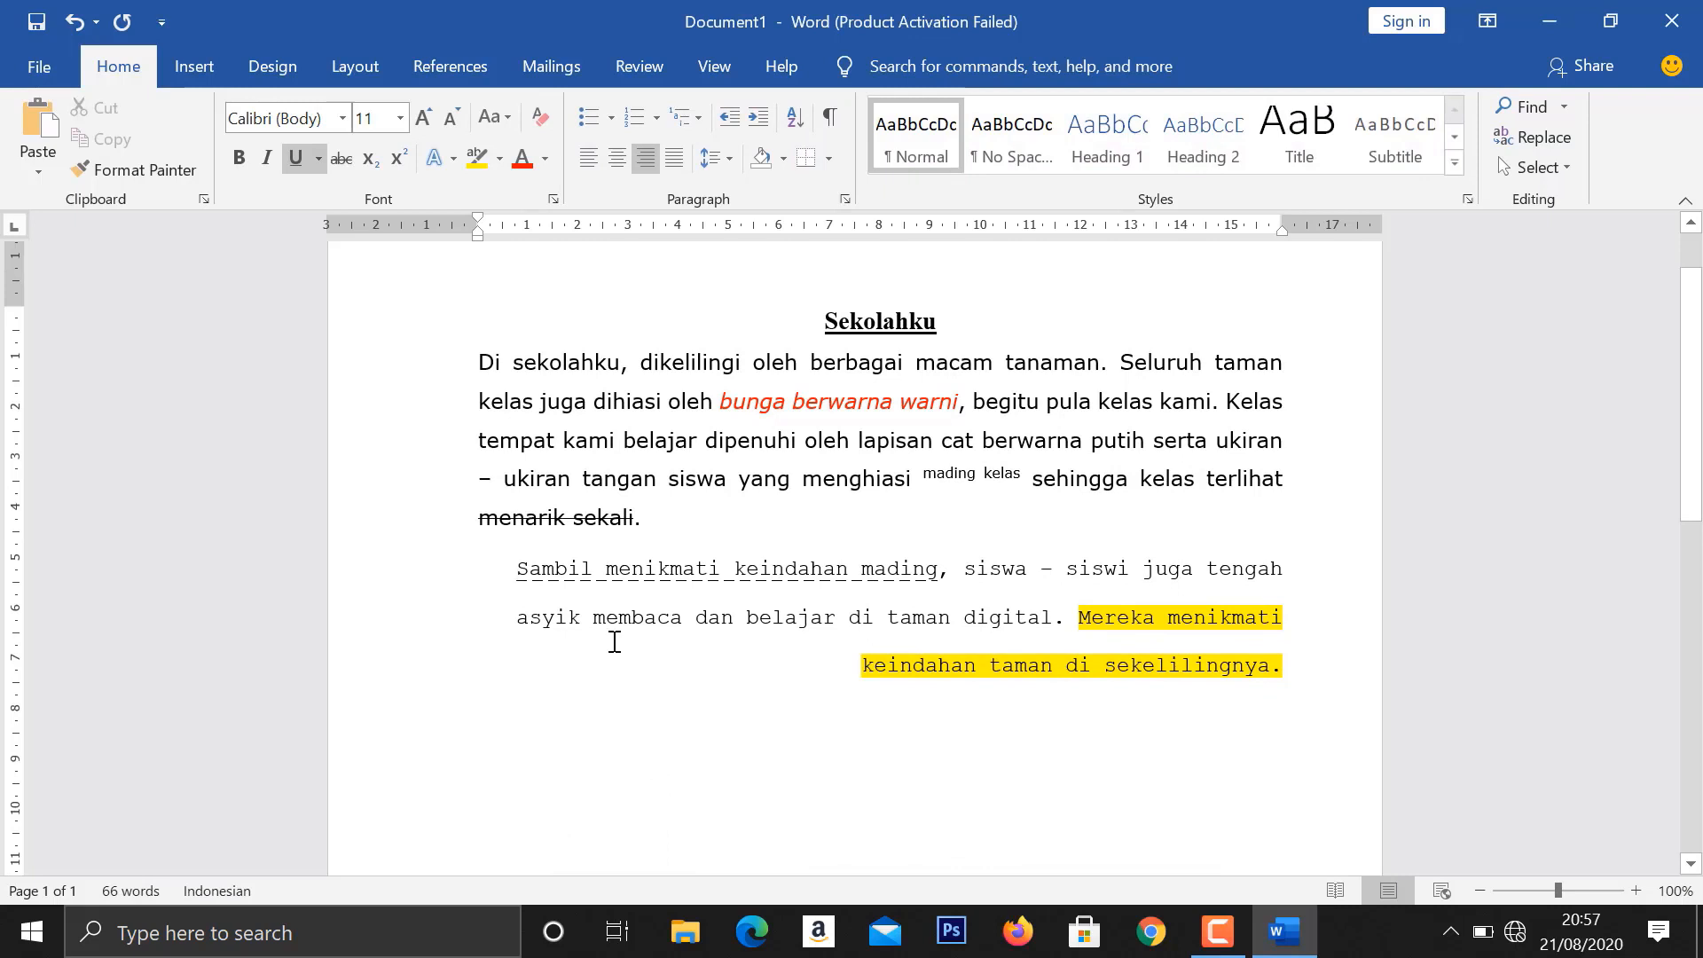
- Save the document as "Sekolahku" in the soal folder under Documents, with the file type Word Document
left_click(17, 71)
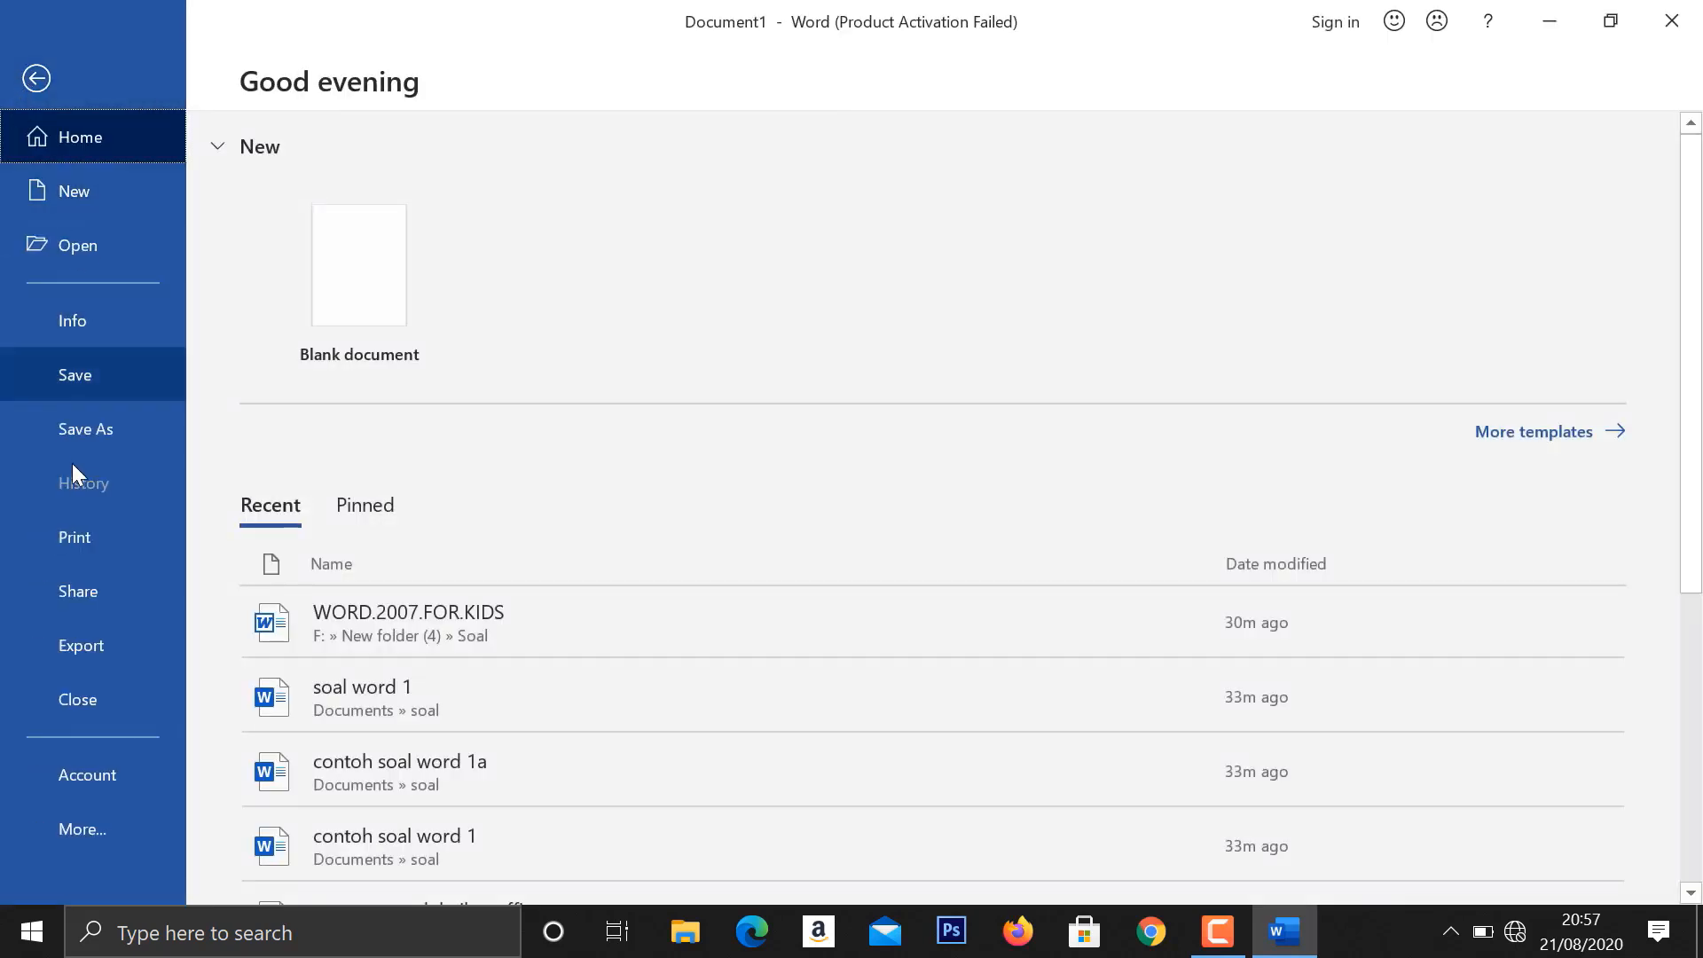
left_click(106, 406)
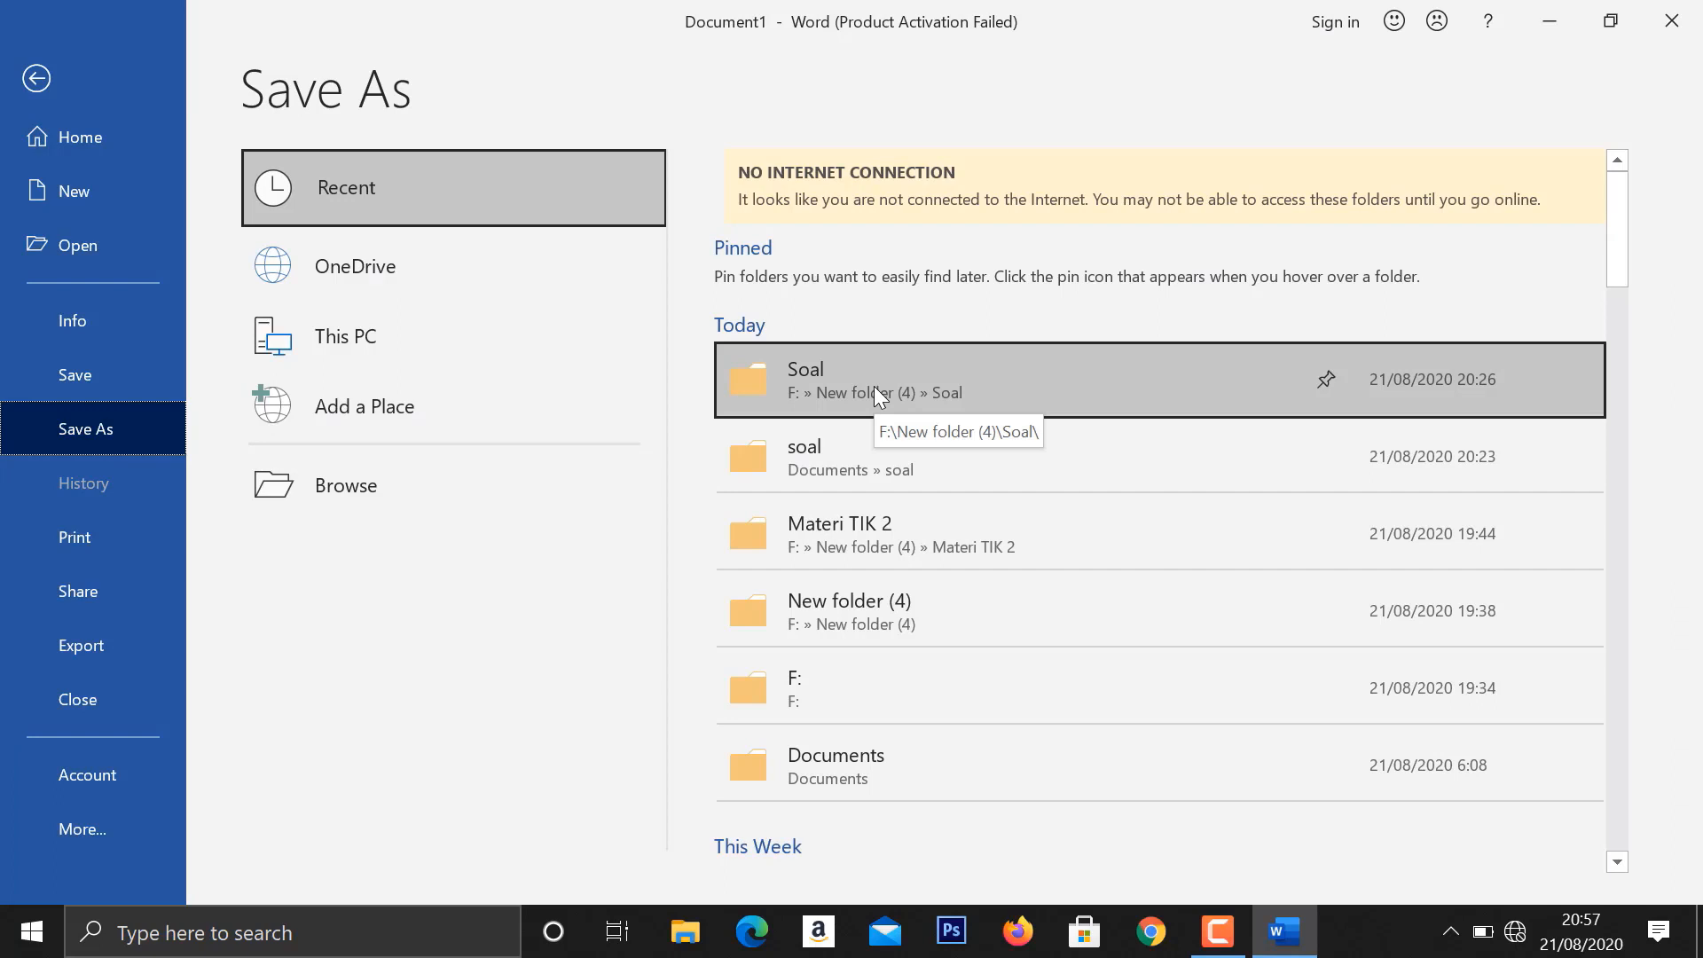
left_click(828, 454)
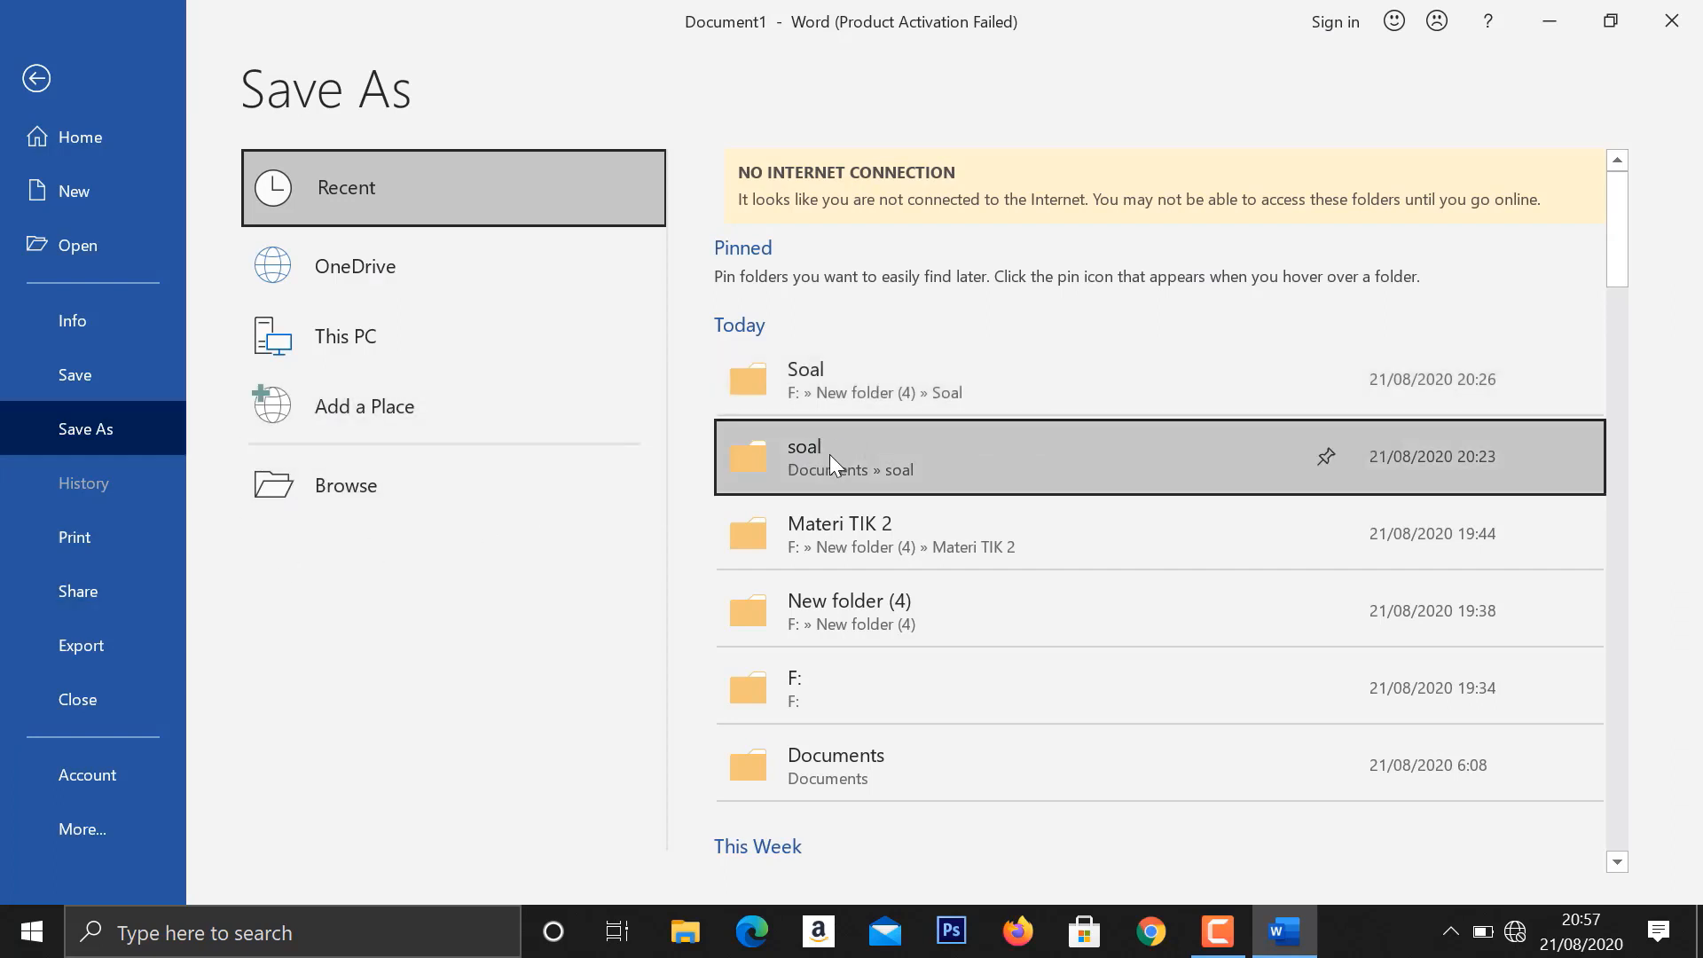
left_click(829, 456)
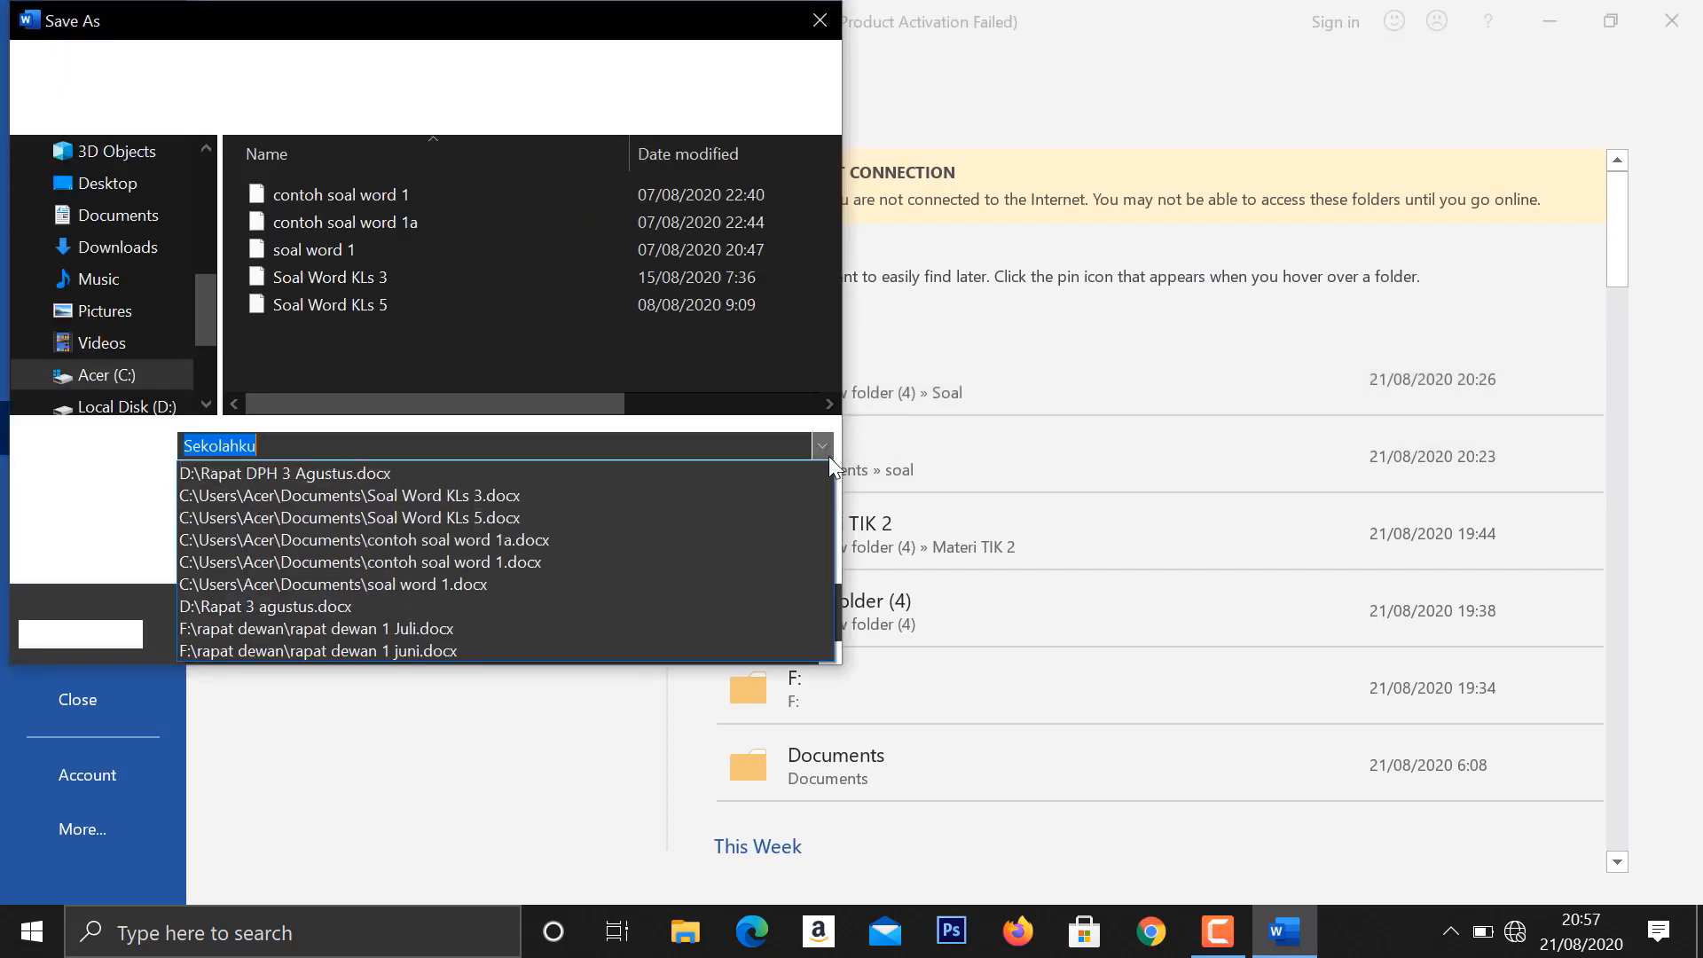
left_click(547, 381)
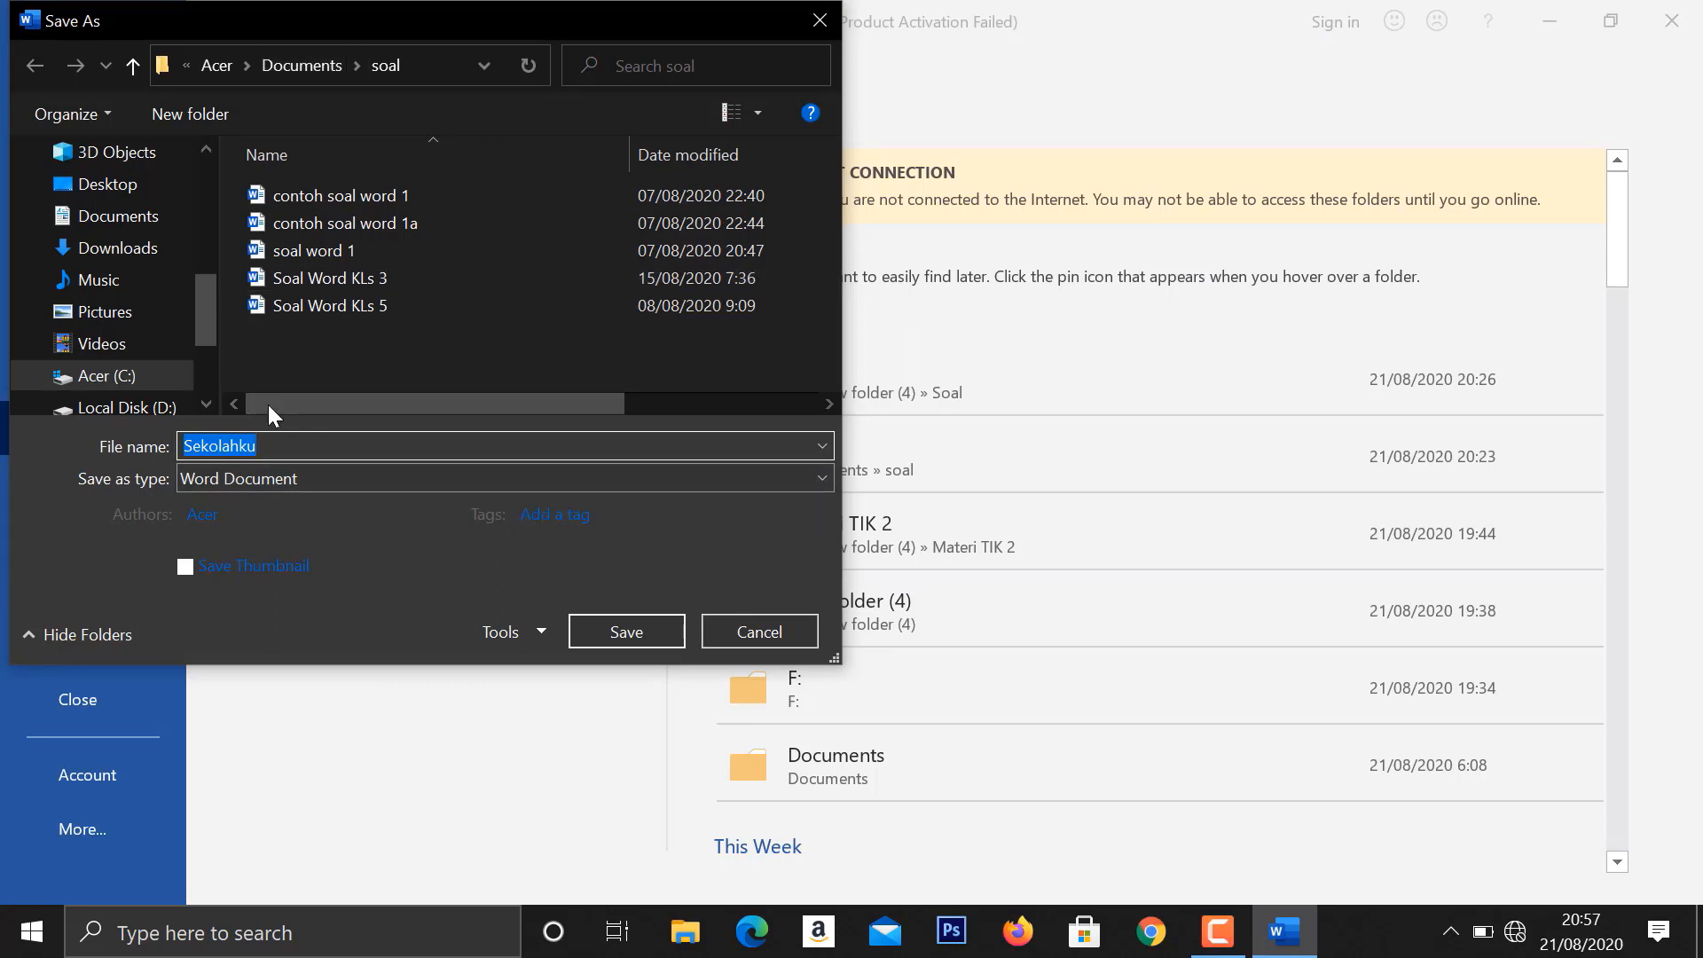
left_click(104, 500)
left_click(254, 477)
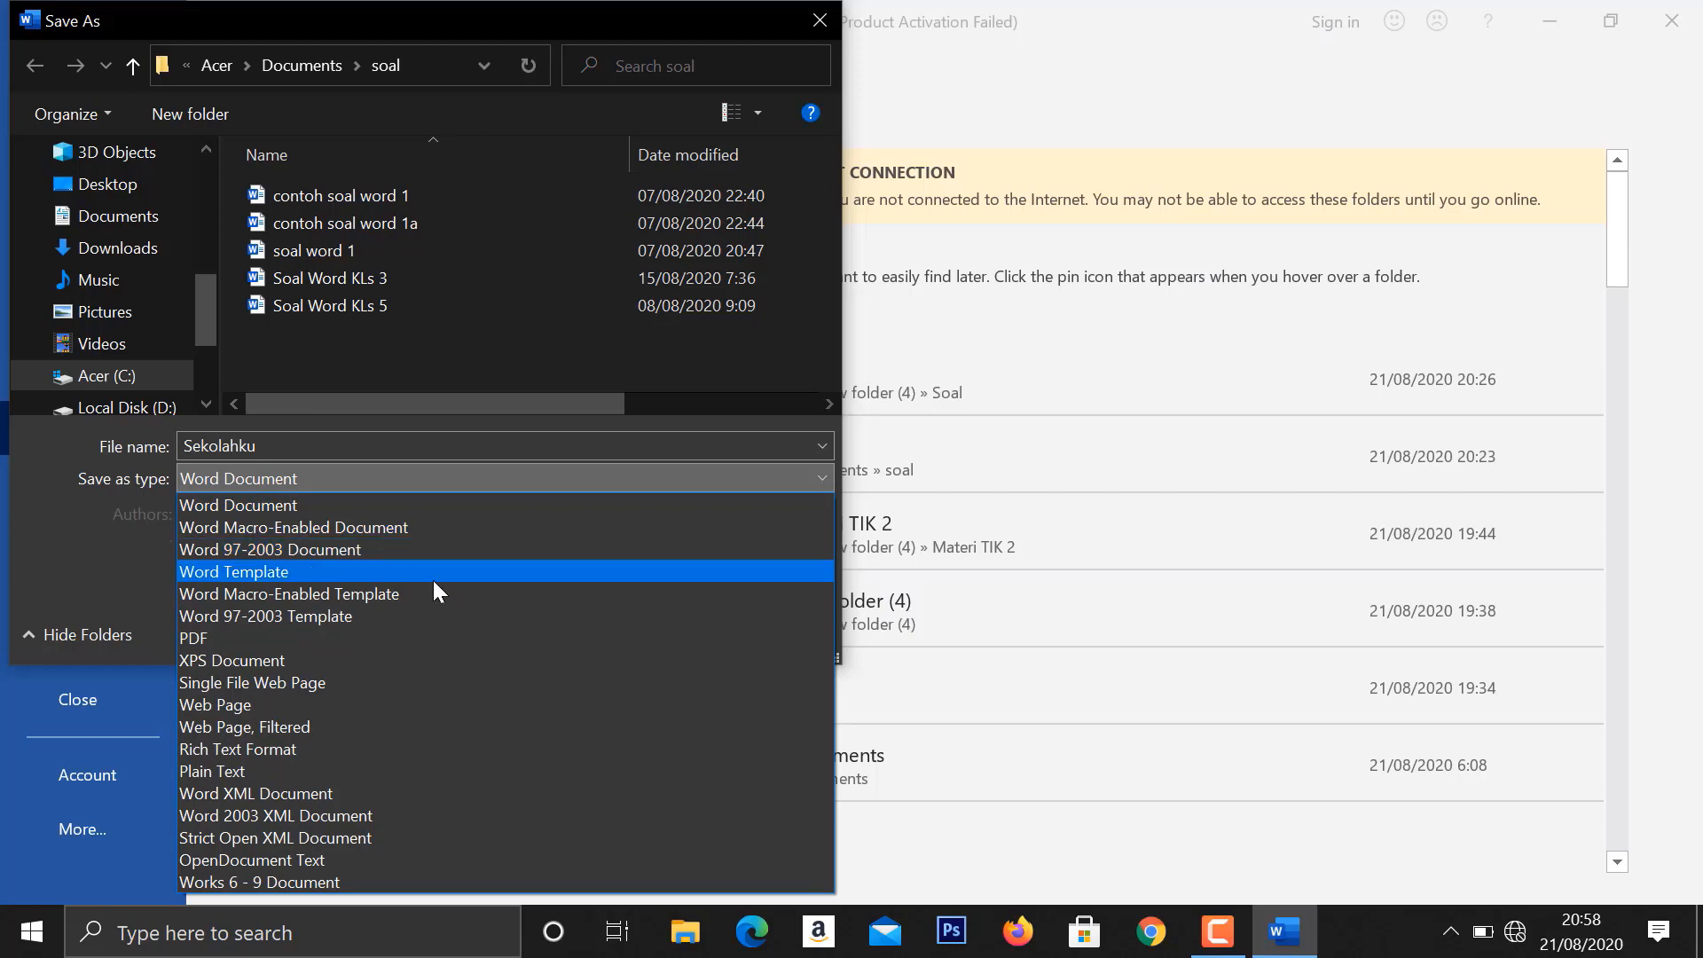
left_click(277, 505)
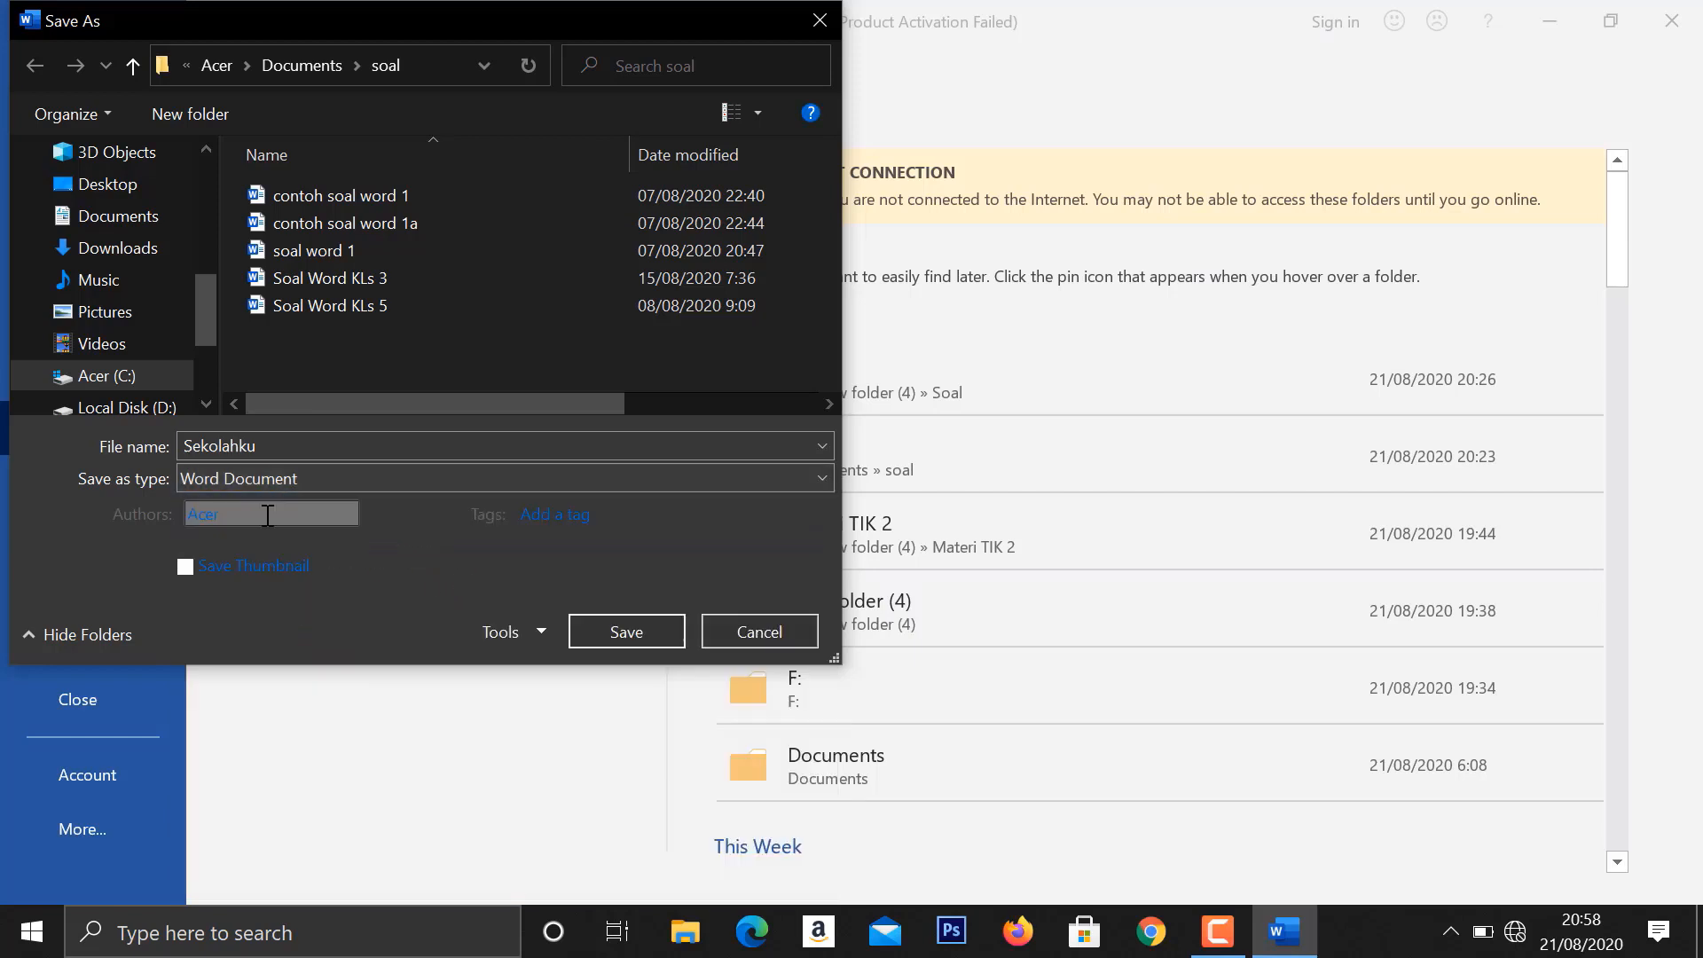
left_click(663, 630)
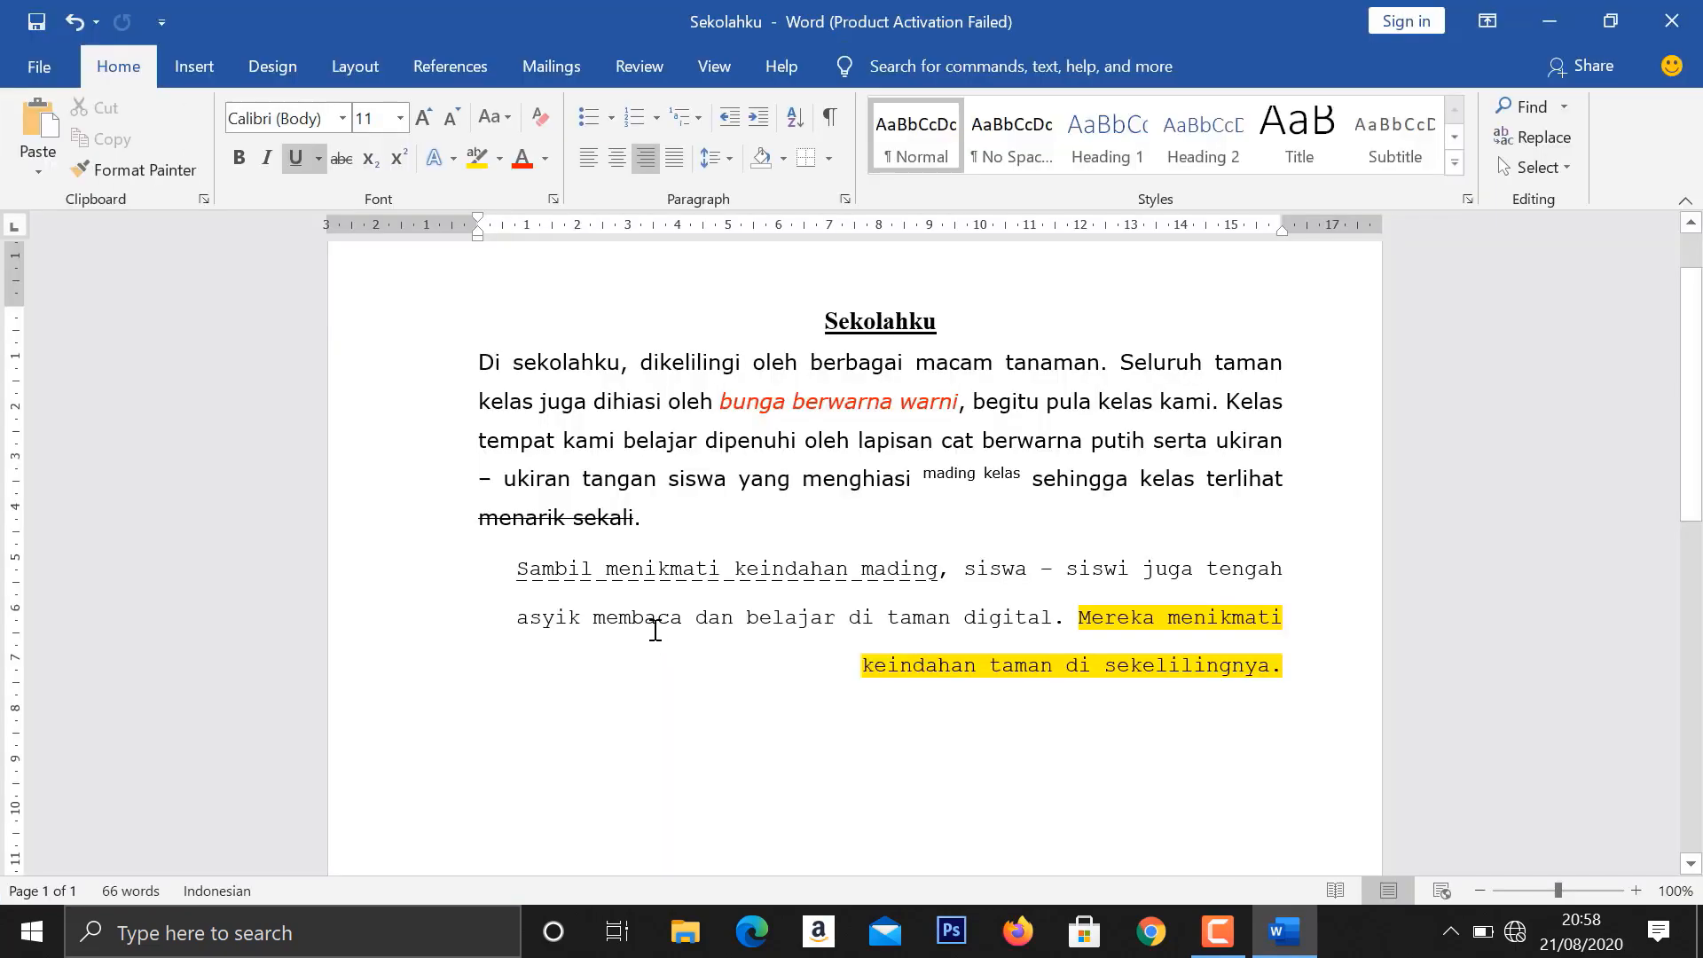